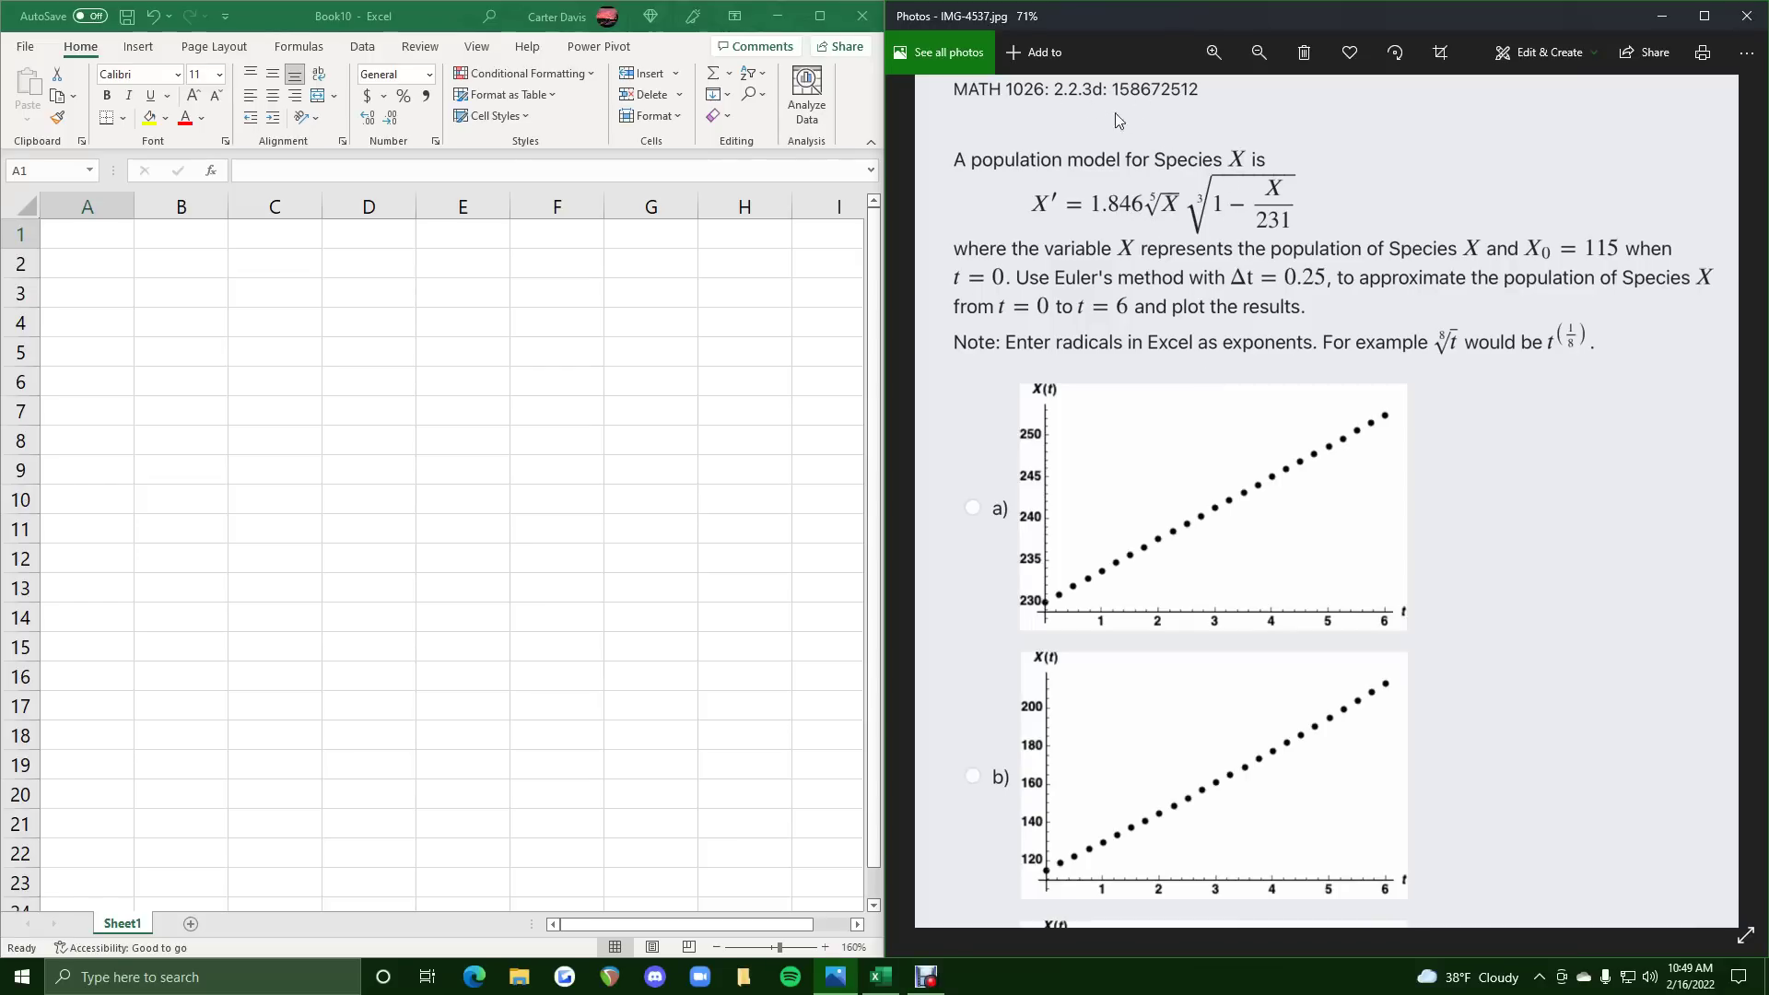
Review the problem's Euler formula in the enlarged reference photo.
left_click(81, 242)
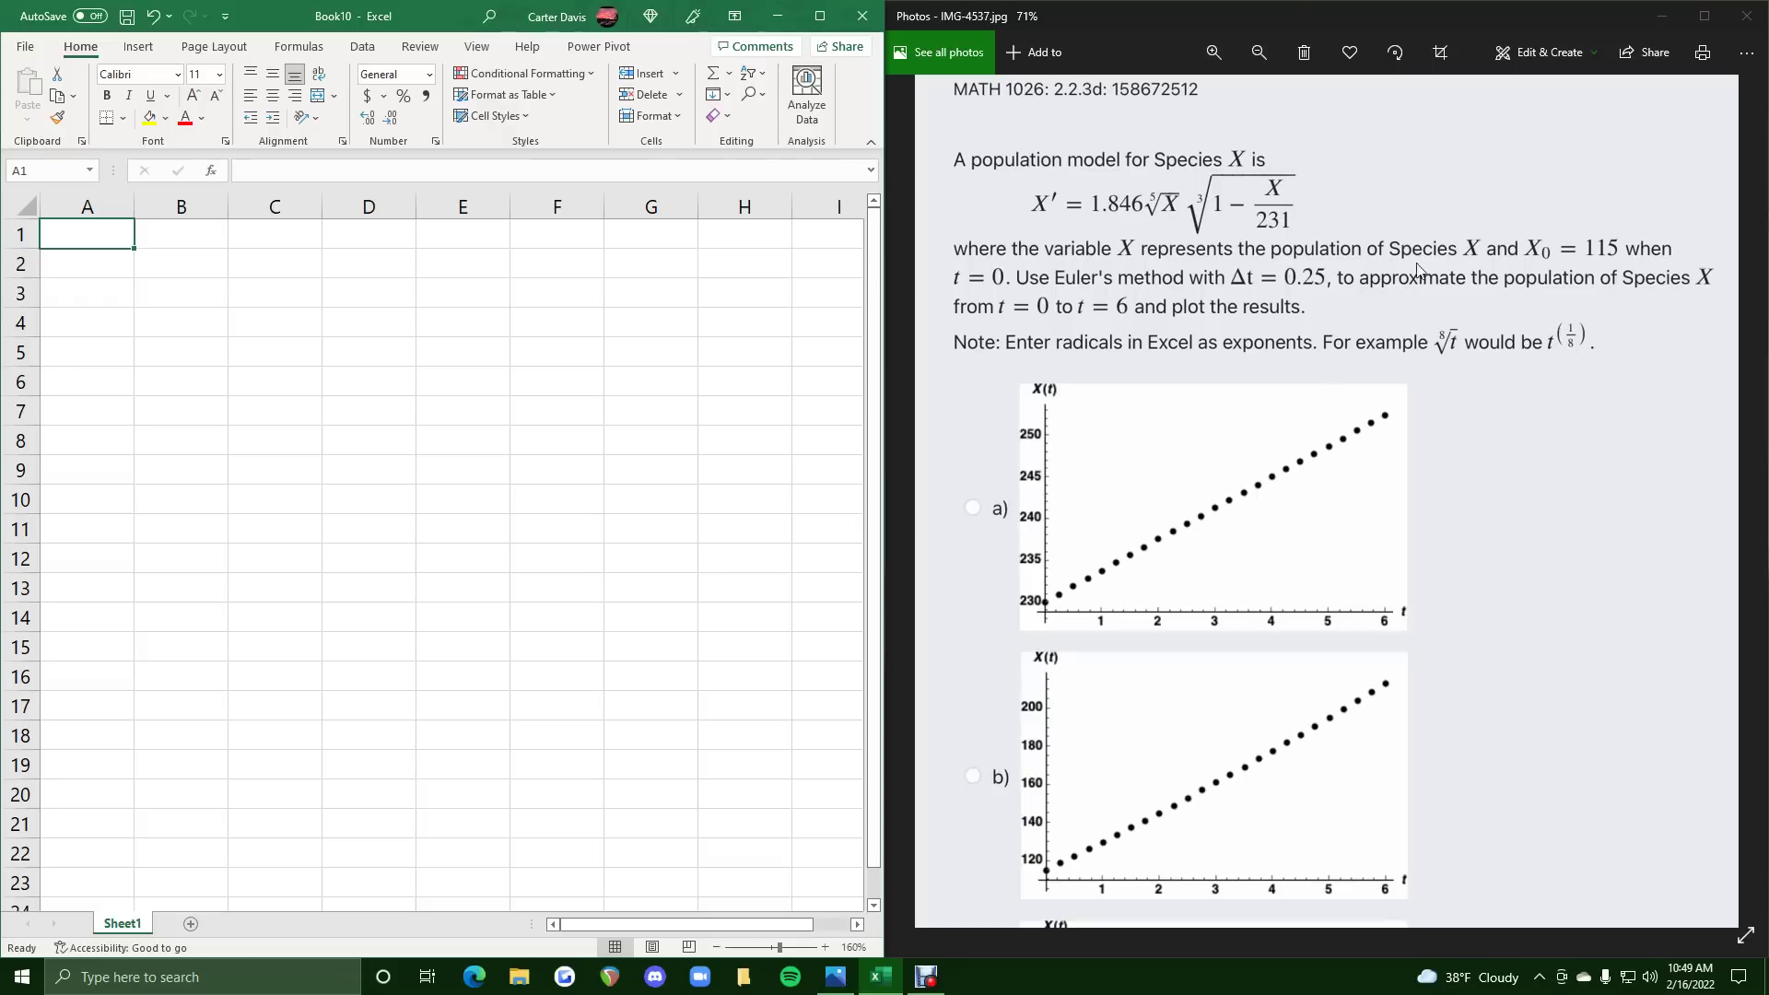
scroll(1497, 380, "up", 1)
scroll(1497, 380, "up", 4)
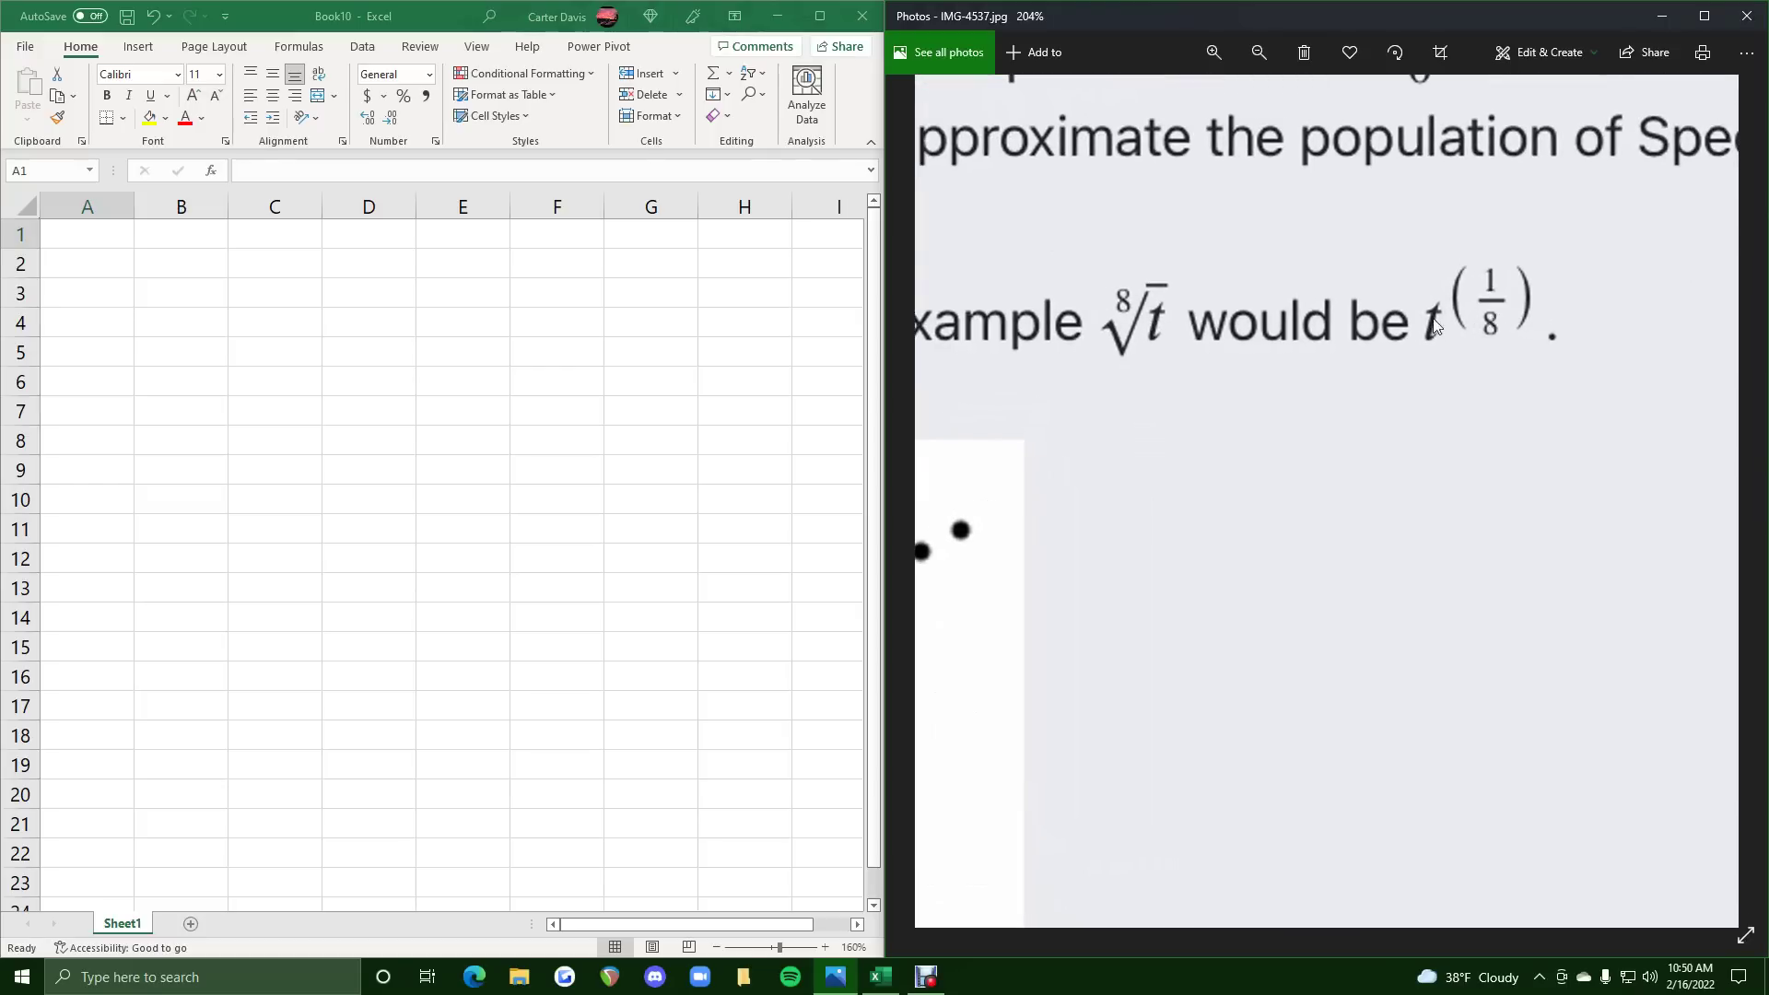
scroll(1472, 312, "down", 6)
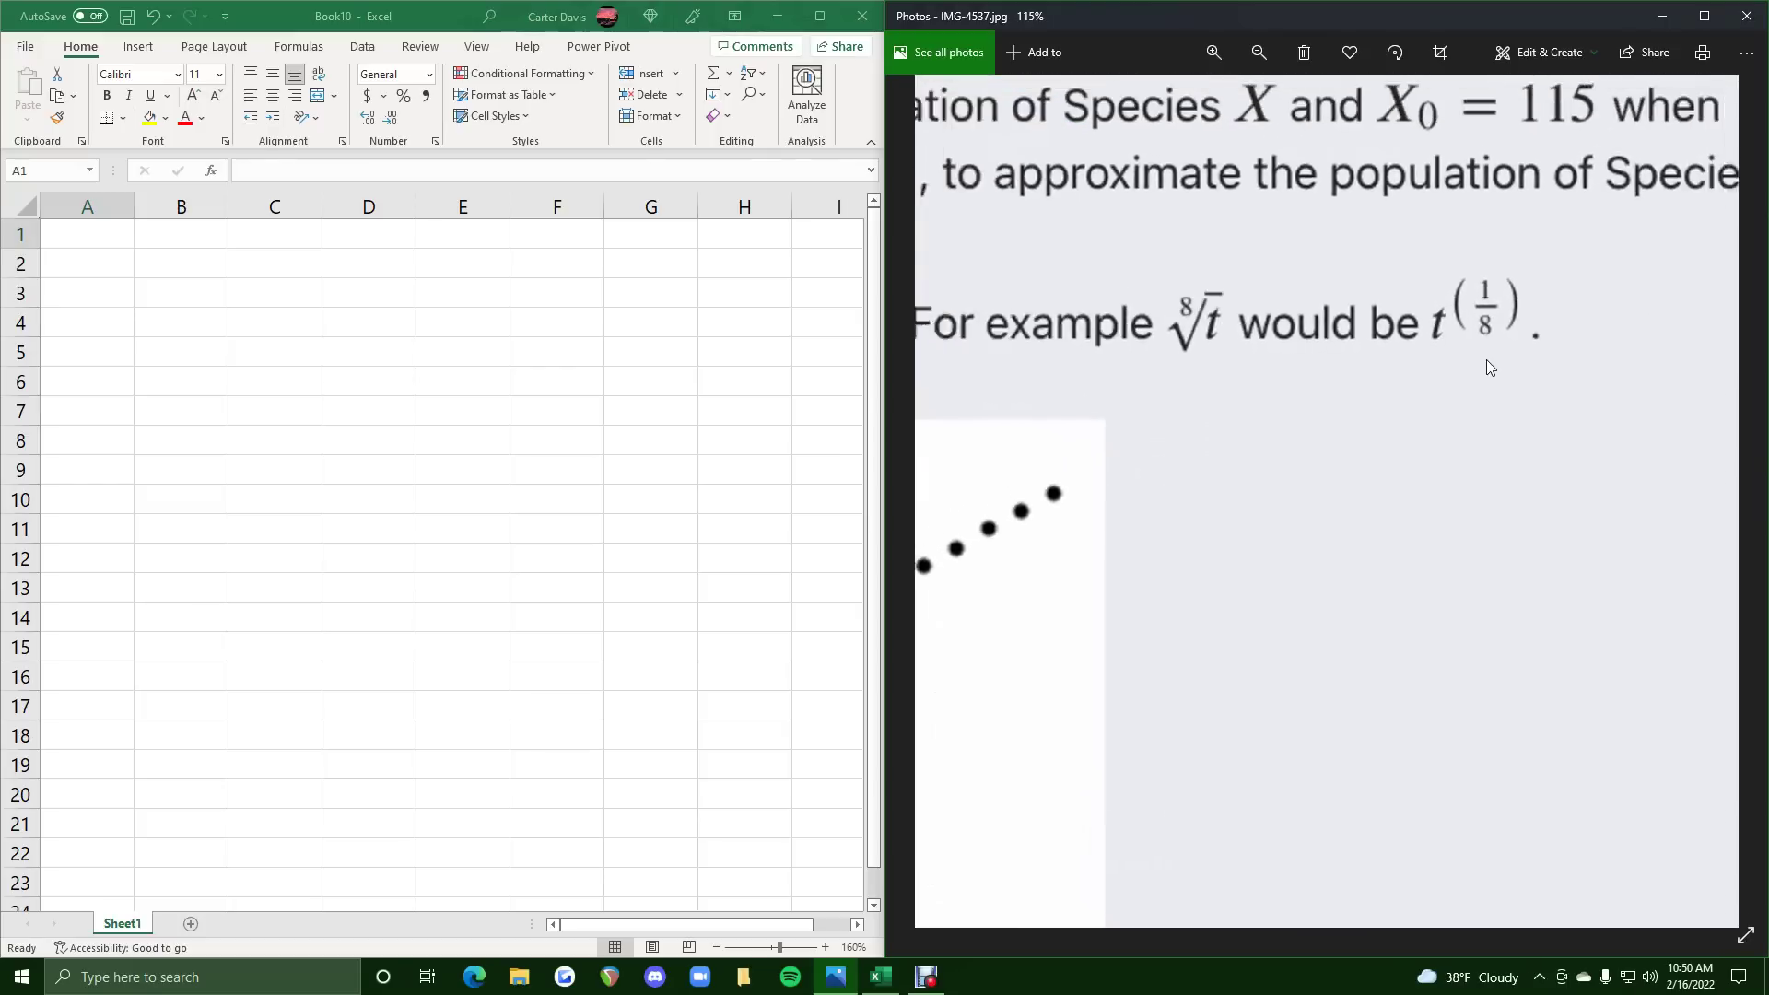
scroll(1181, 232, "up", 6)
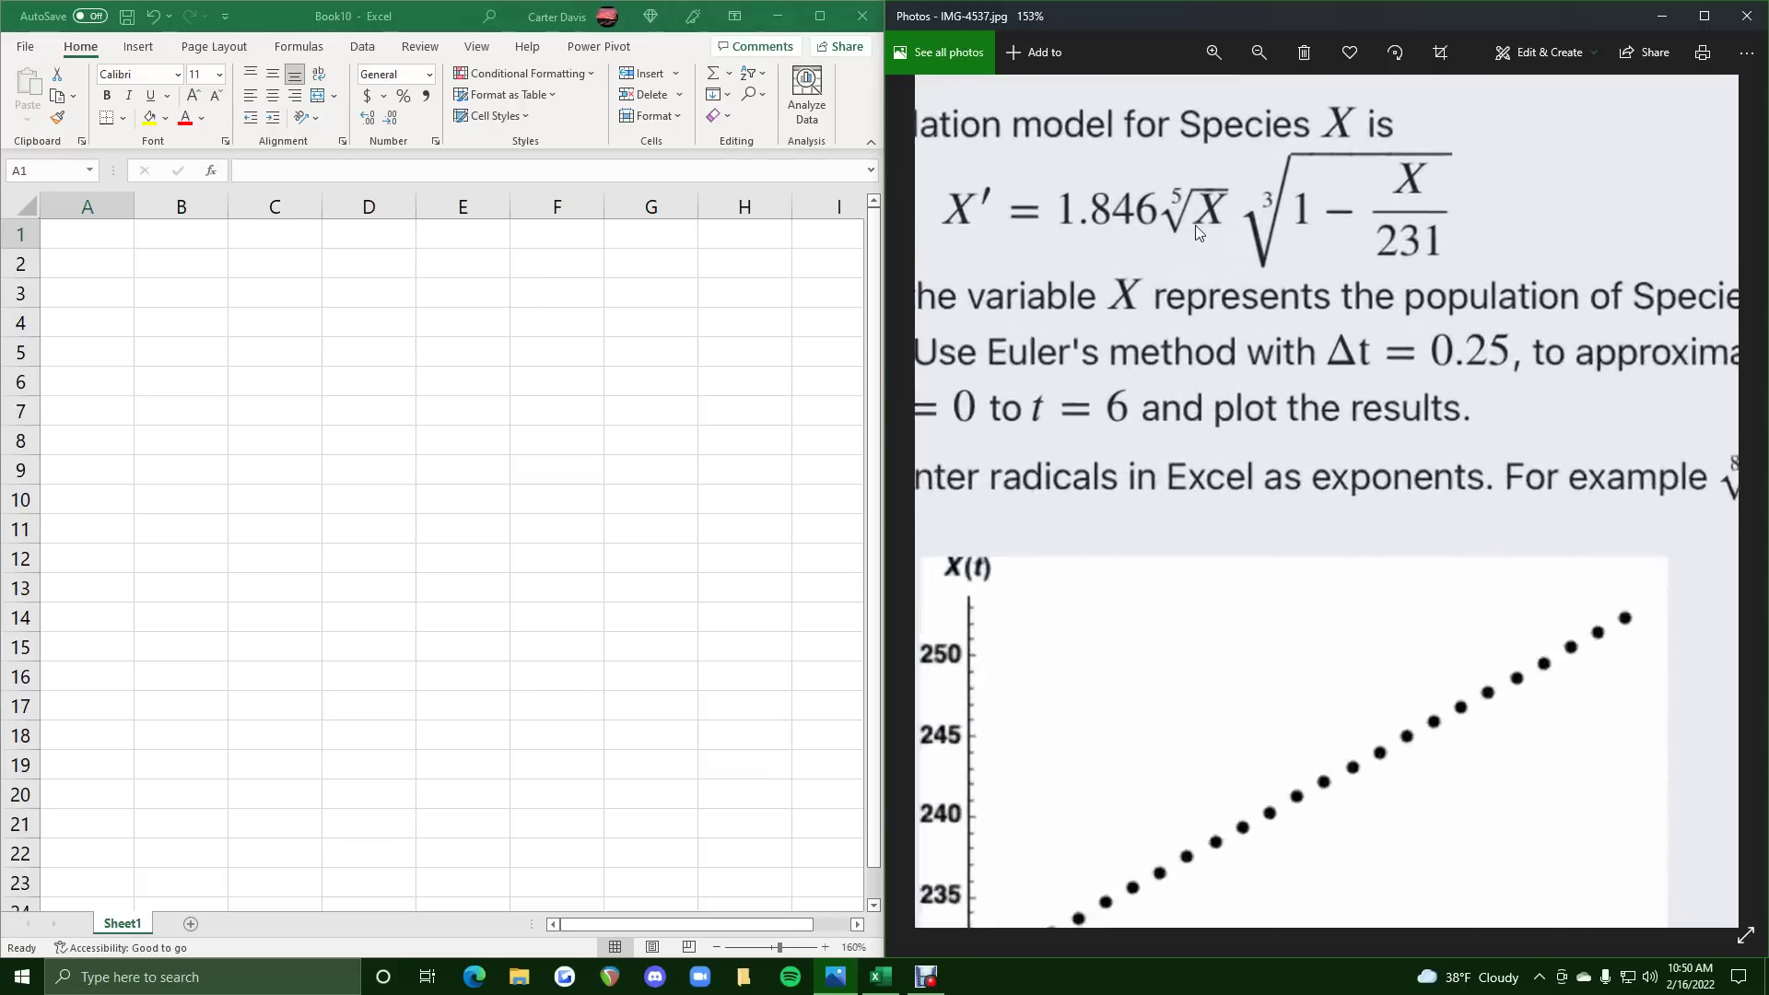
left_click_drag(1173, 153, 1288, 322)
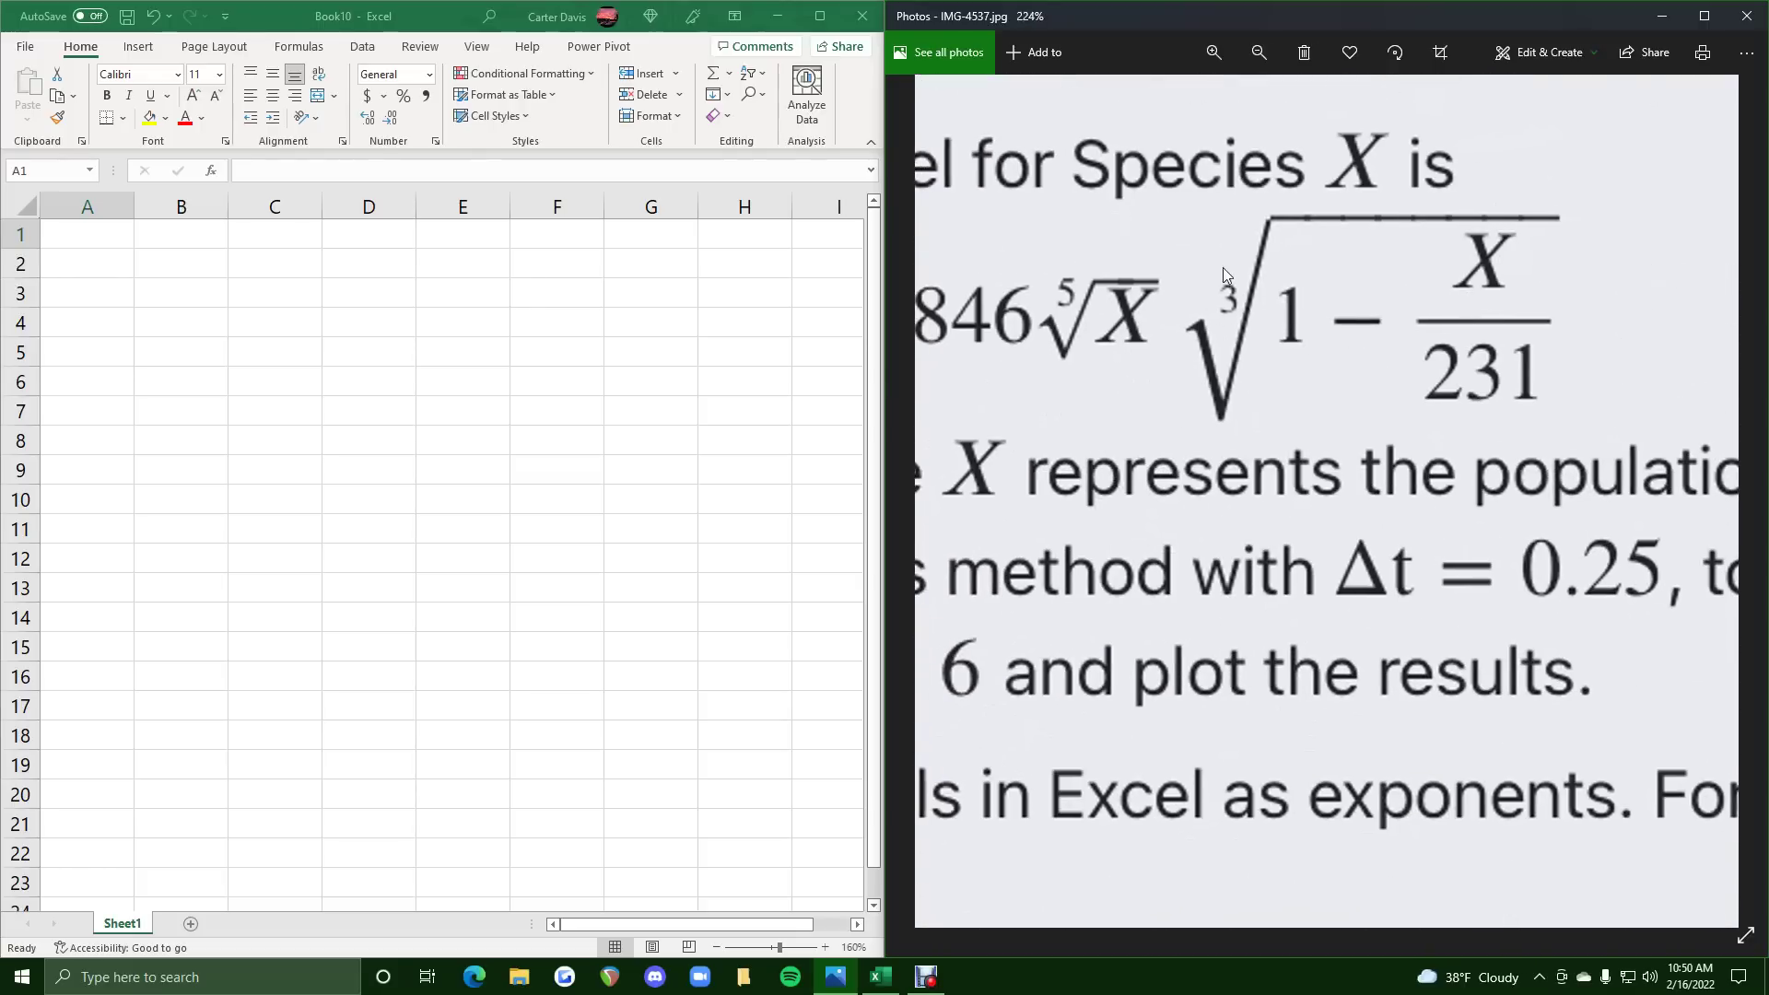
scroll(1224, 269, "down", 6)
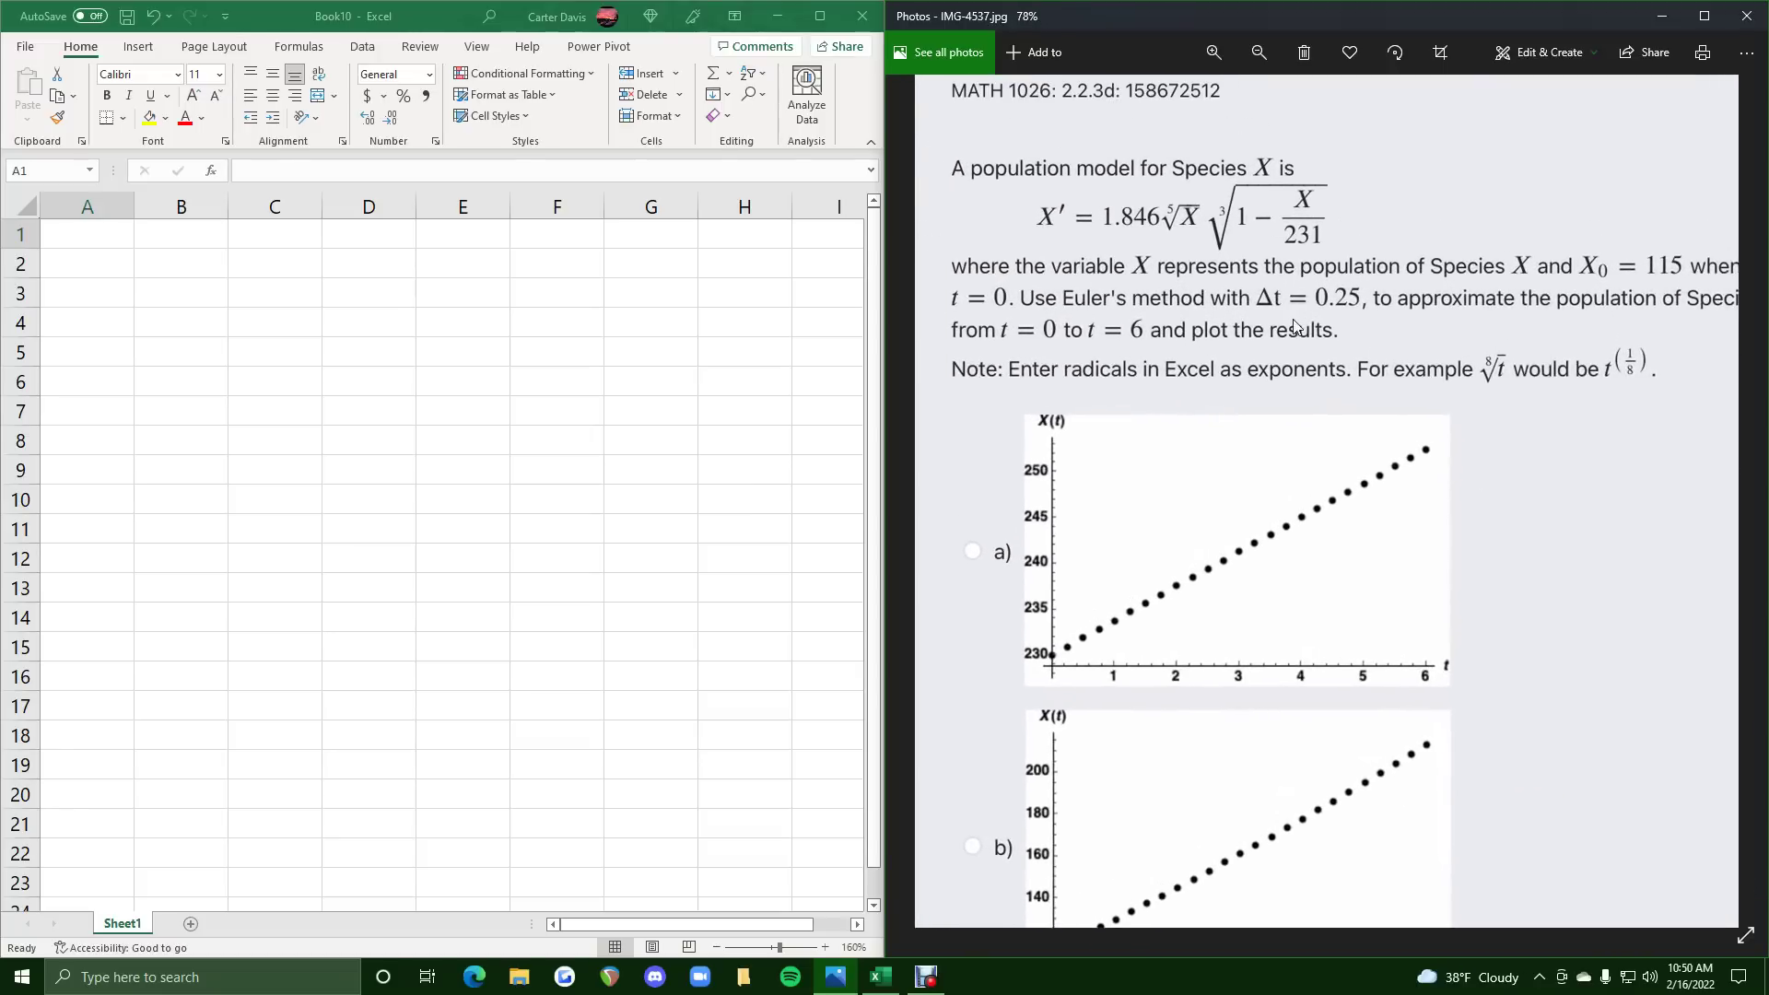
scroll(1293, 321, "down", 1)
left_click(118, 236)
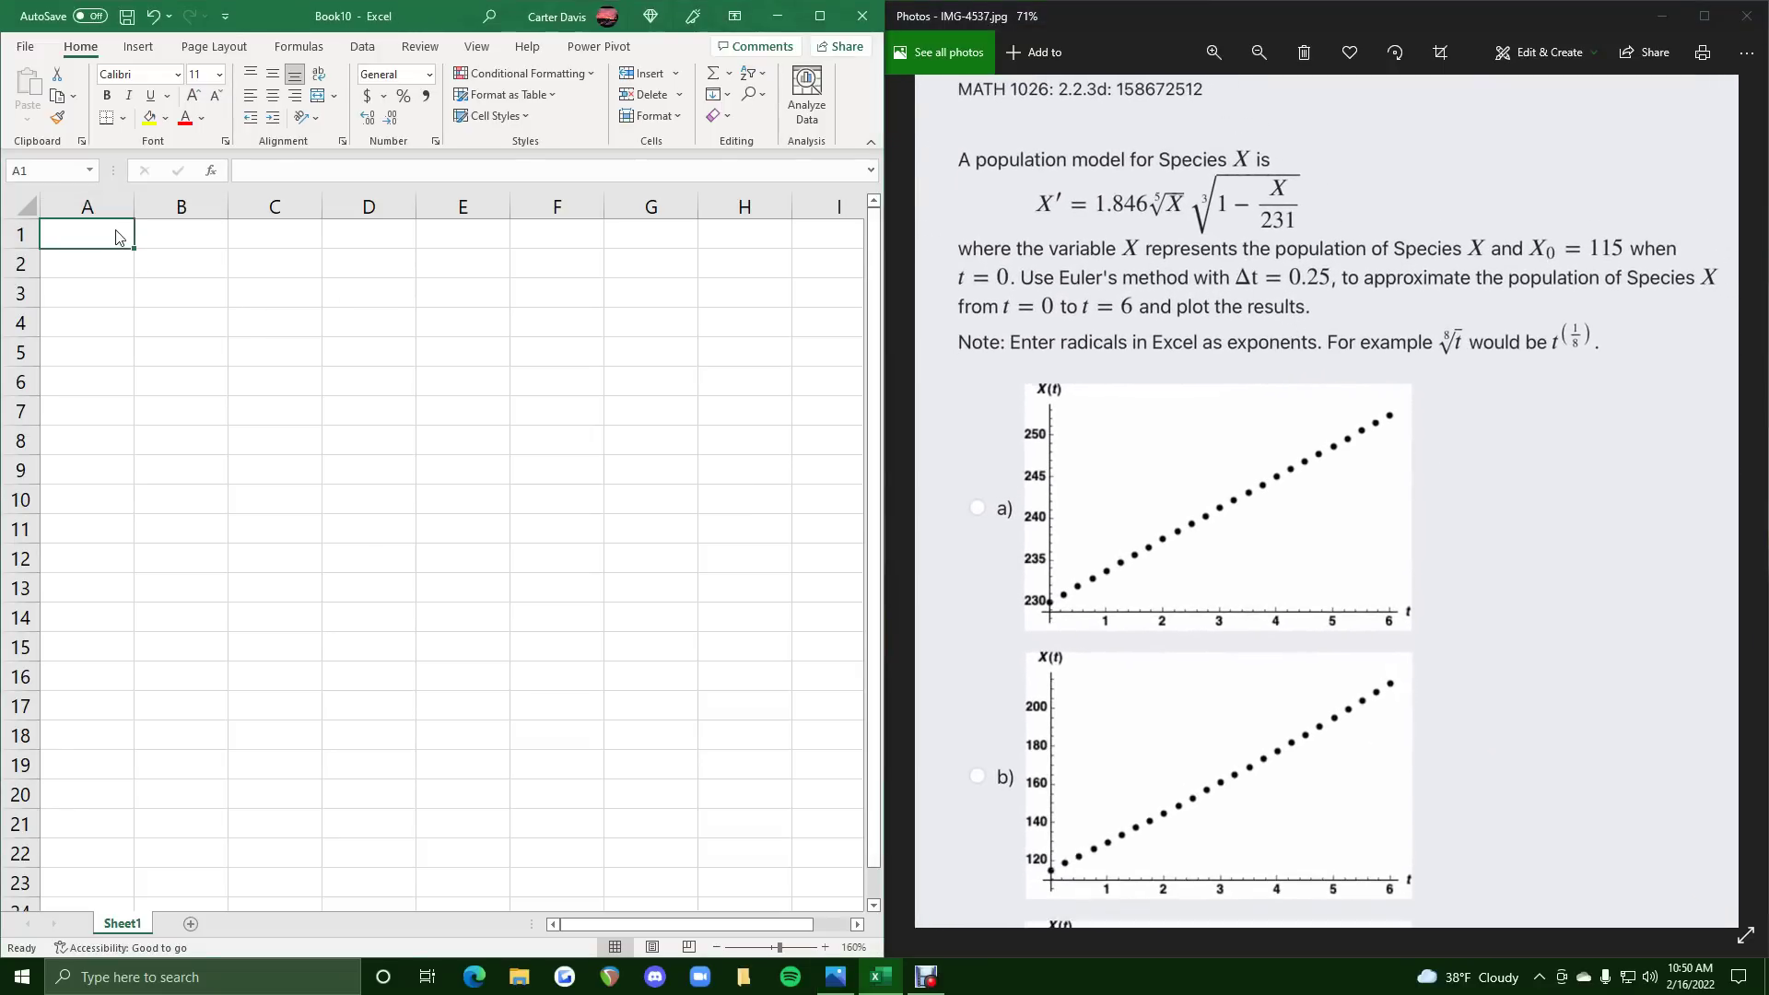
Add headers t and X, then enter 0 in A2 and =A2+0.25 in A3.
type("t")
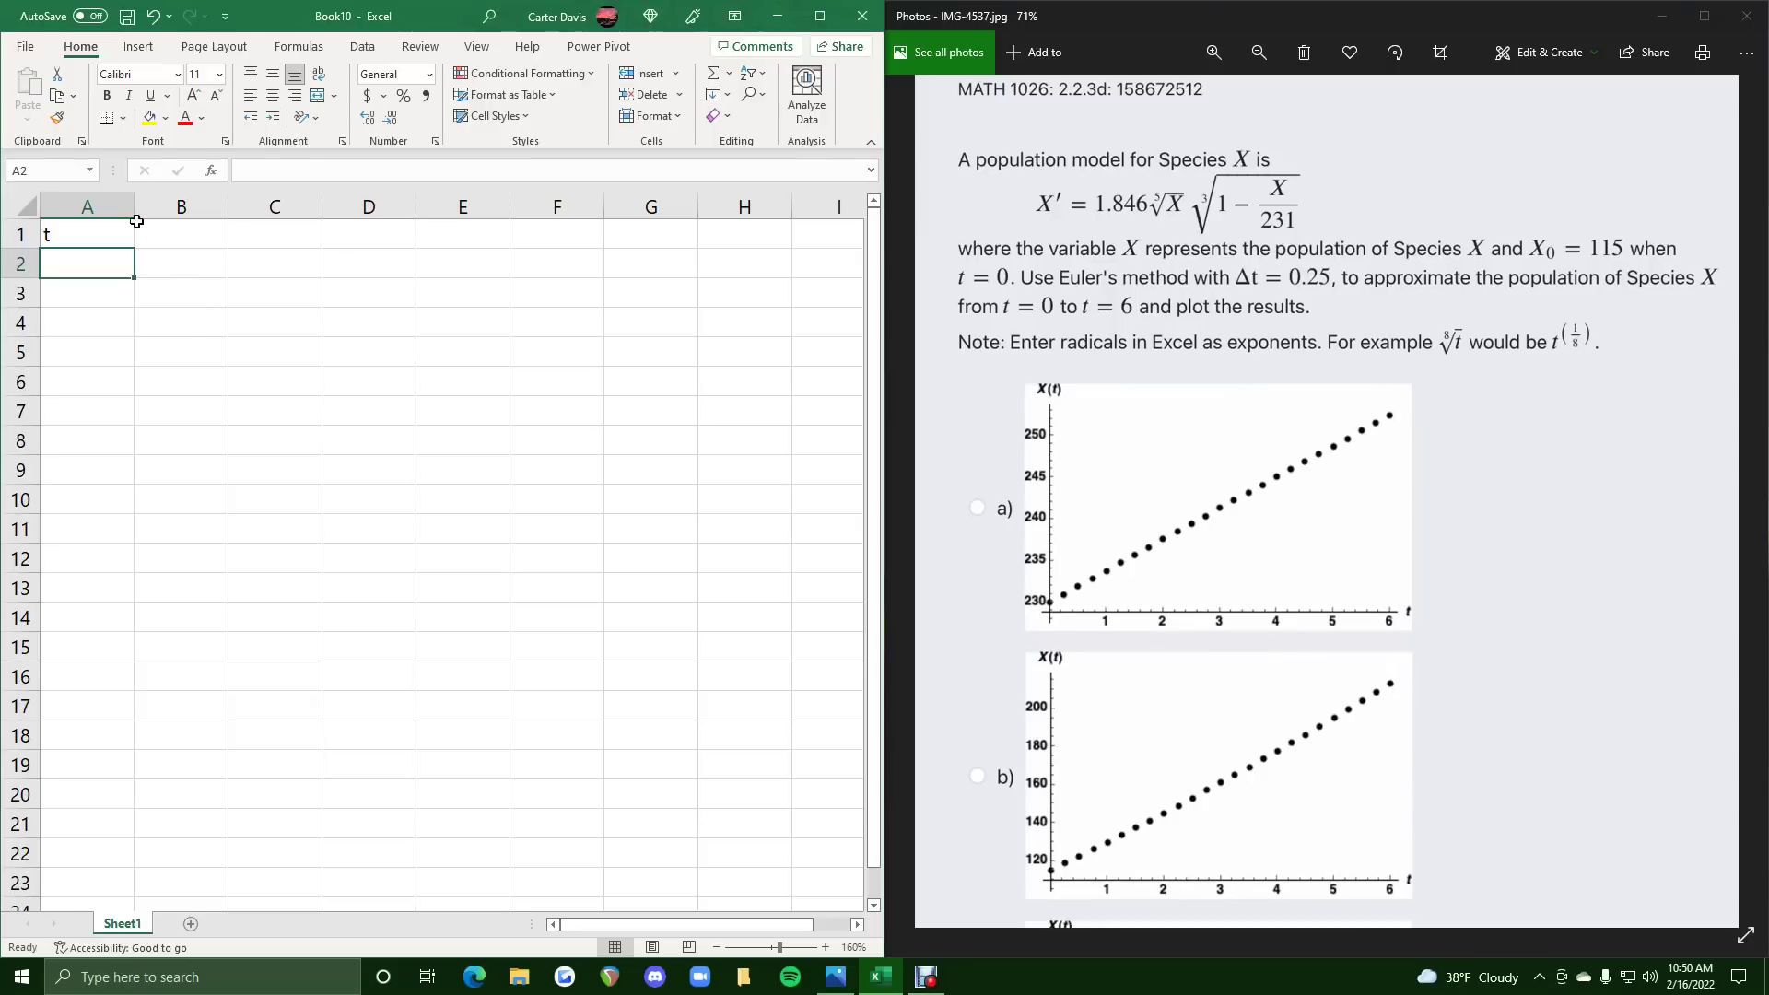
left_click(165, 232)
type("X")
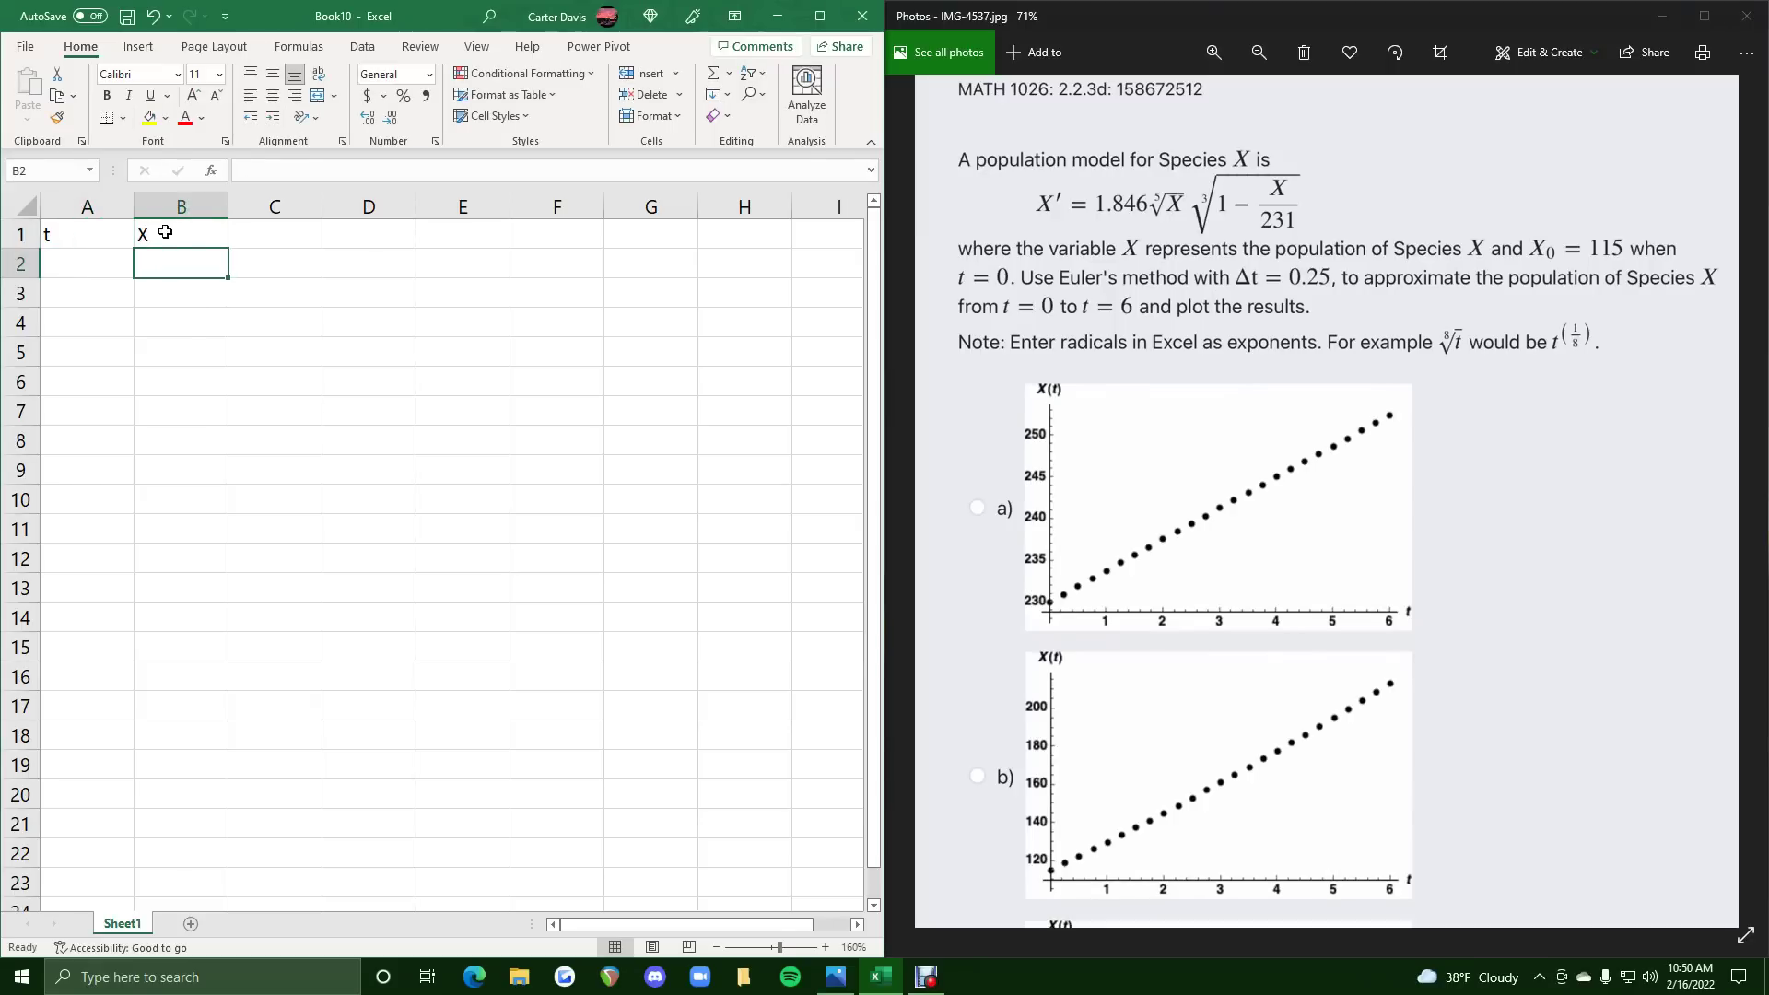
left_click(105, 259)
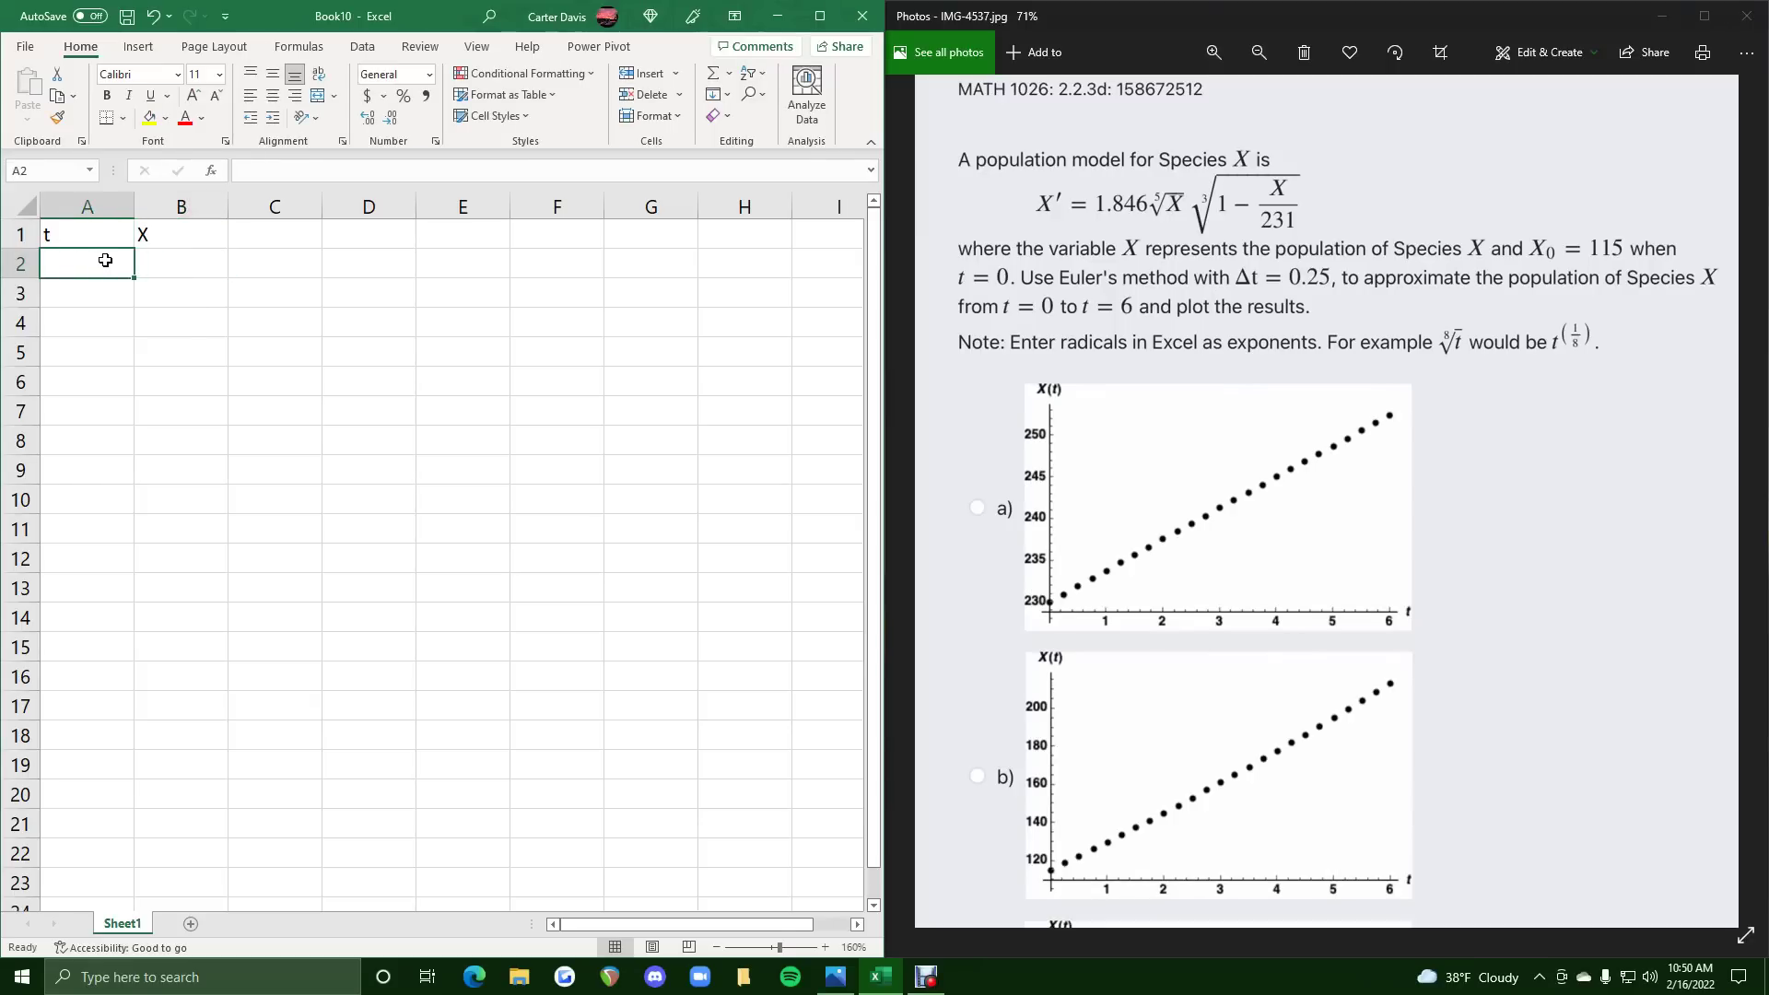
type("0")
key("Return")
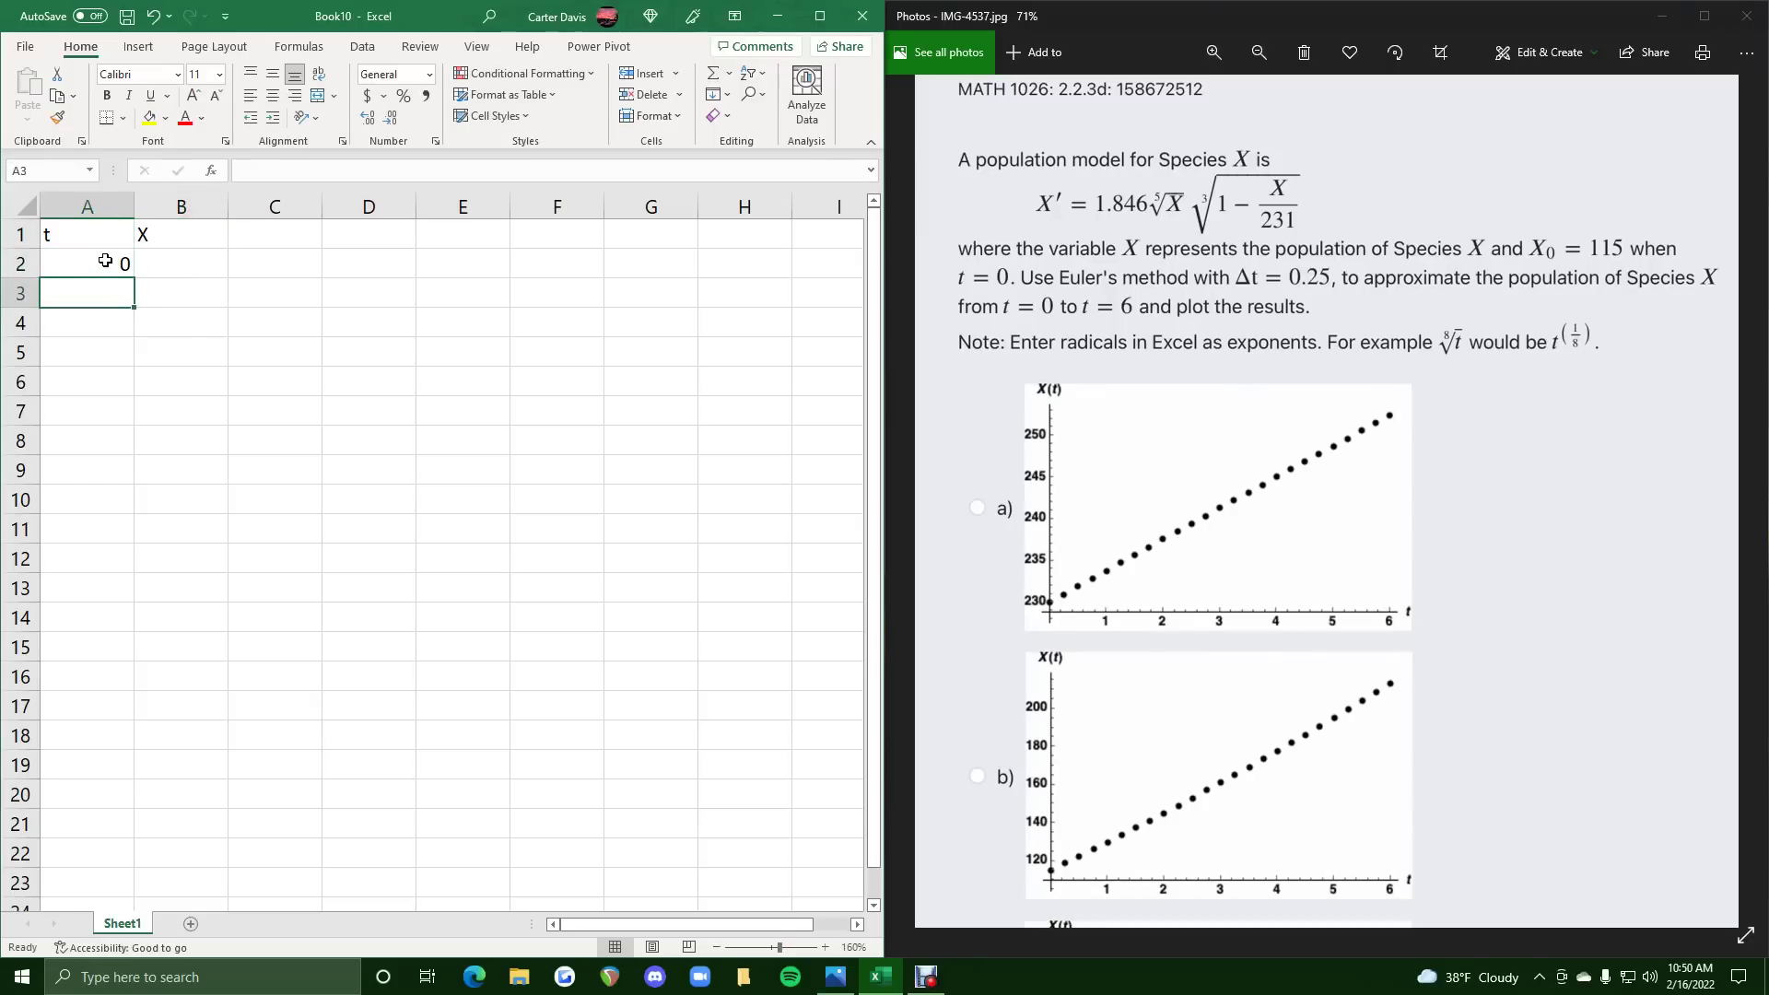
type("=")
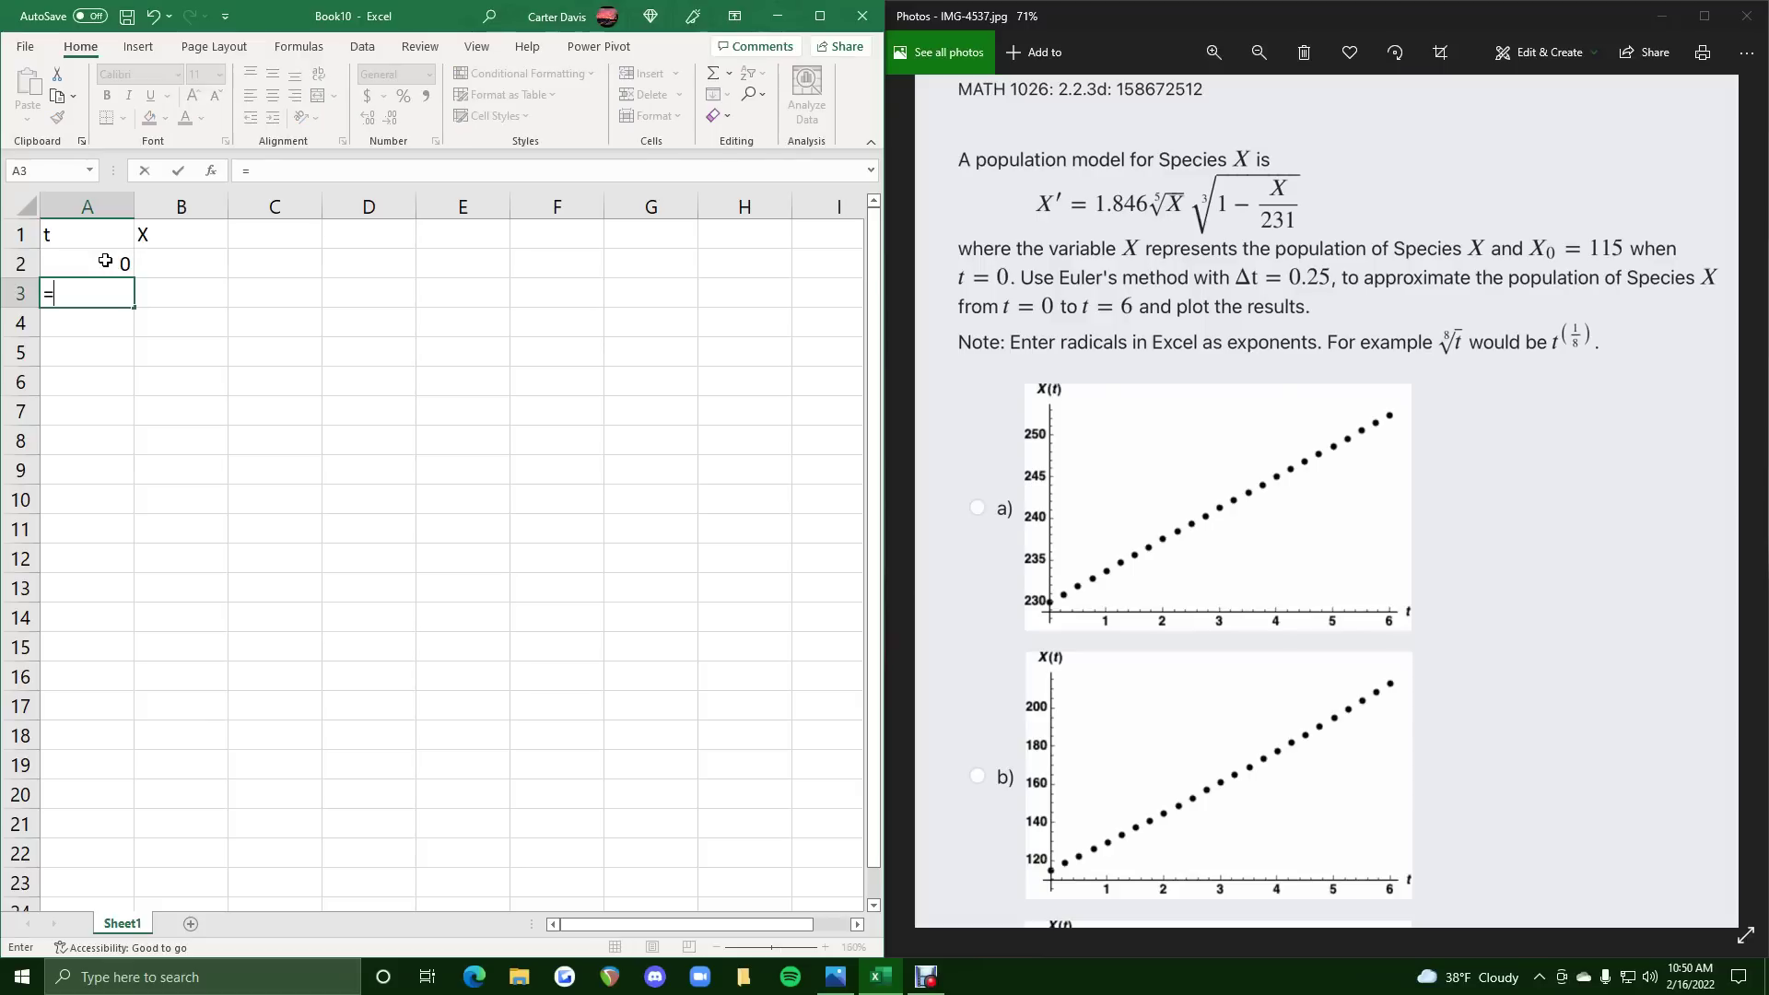
type("A")
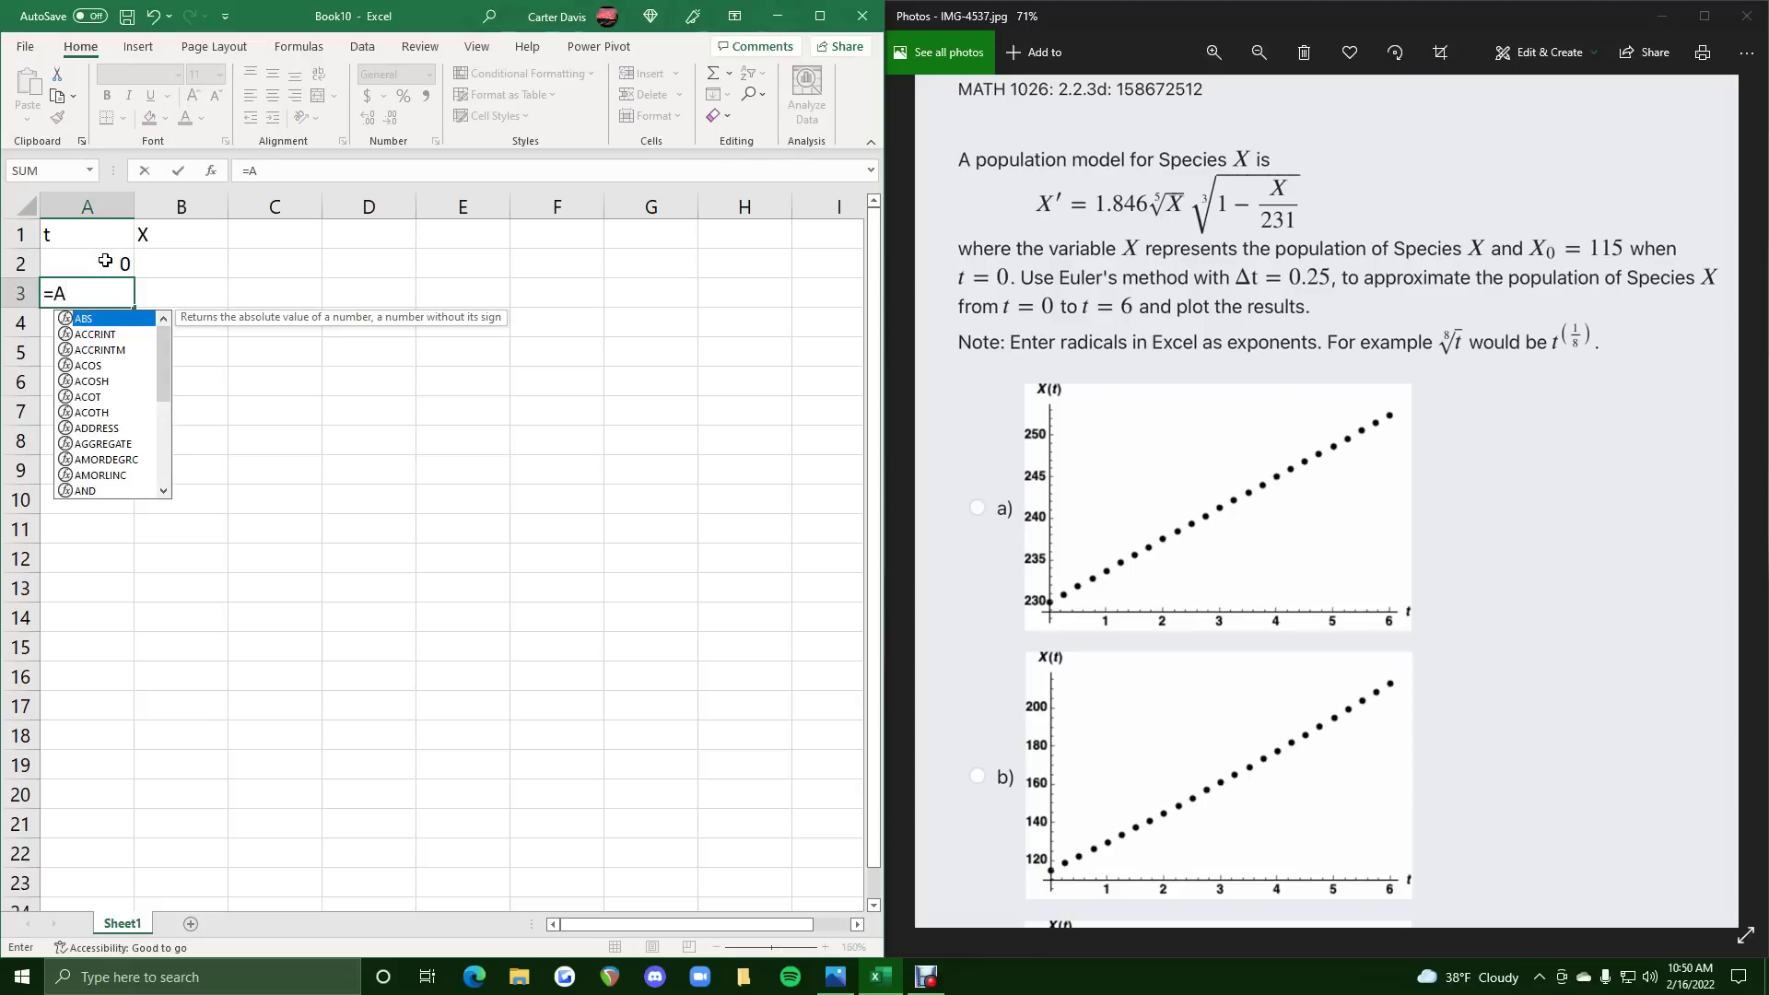
type("2")
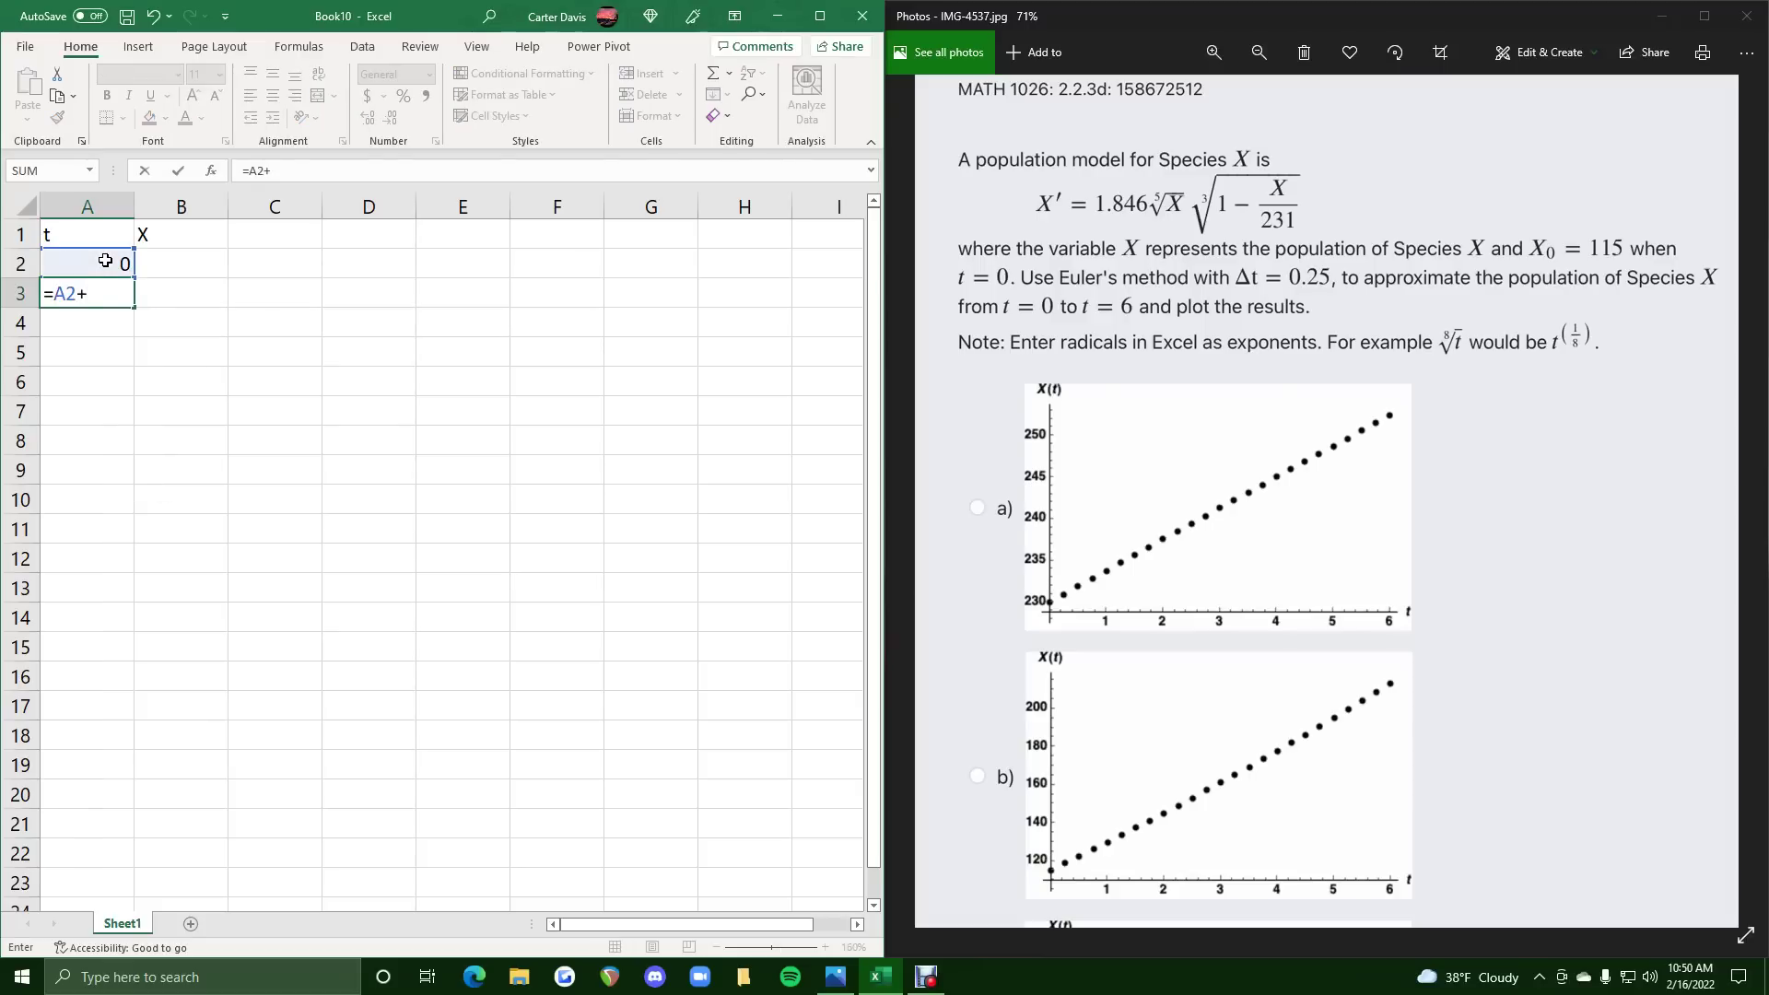
type("+0.25")
key("Return")
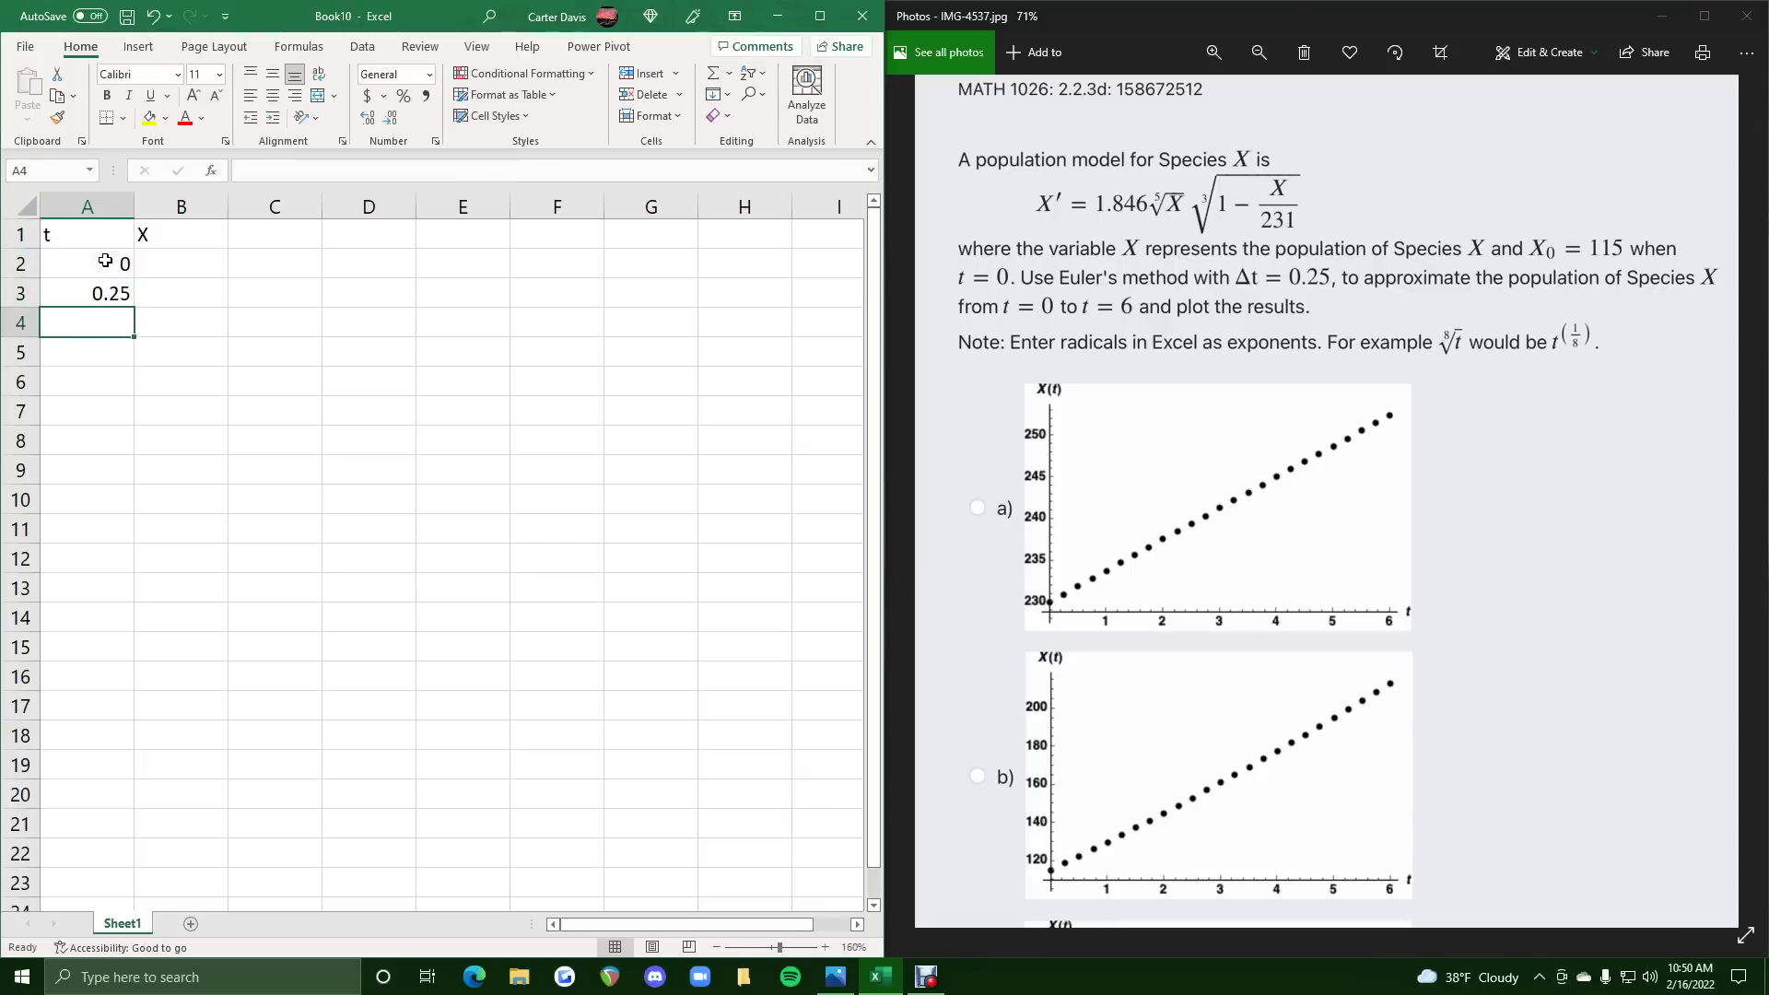
Copy the 0.25 step formula down column A to row 26, reaching t = 6.
left_click(110, 293)
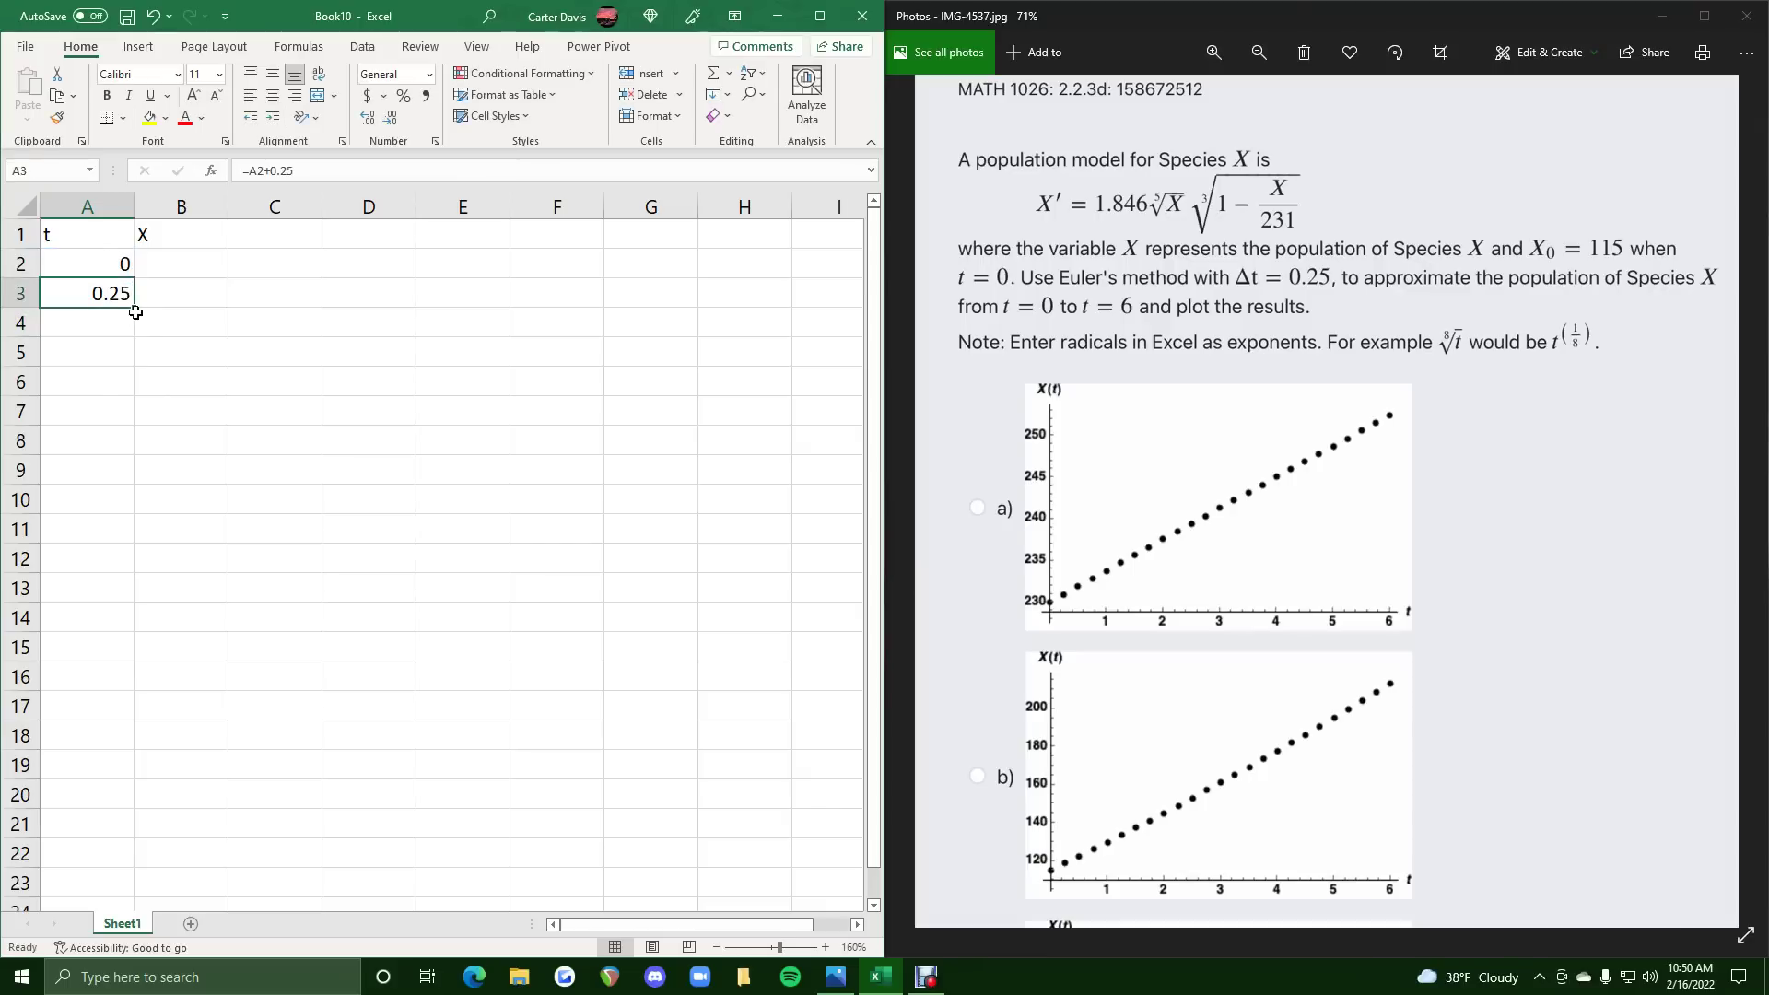
left_click_drag(135, 312, 73, 868)
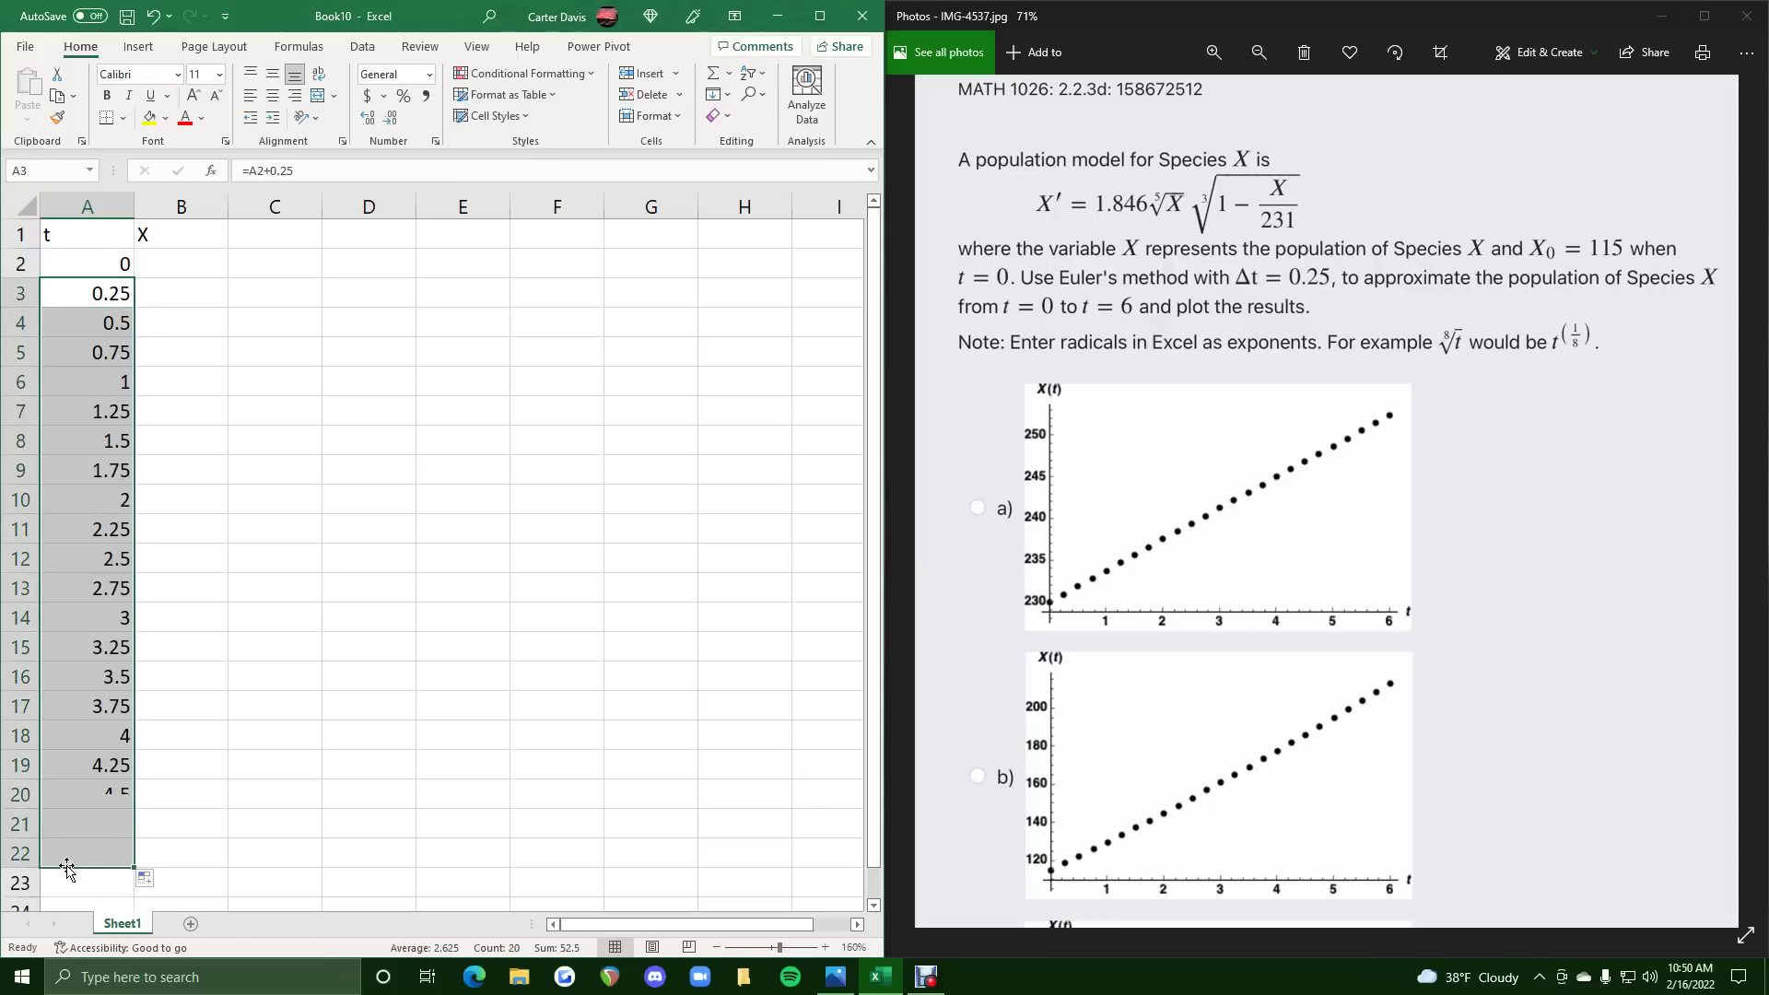
scroll(86, 793, "down", 2)
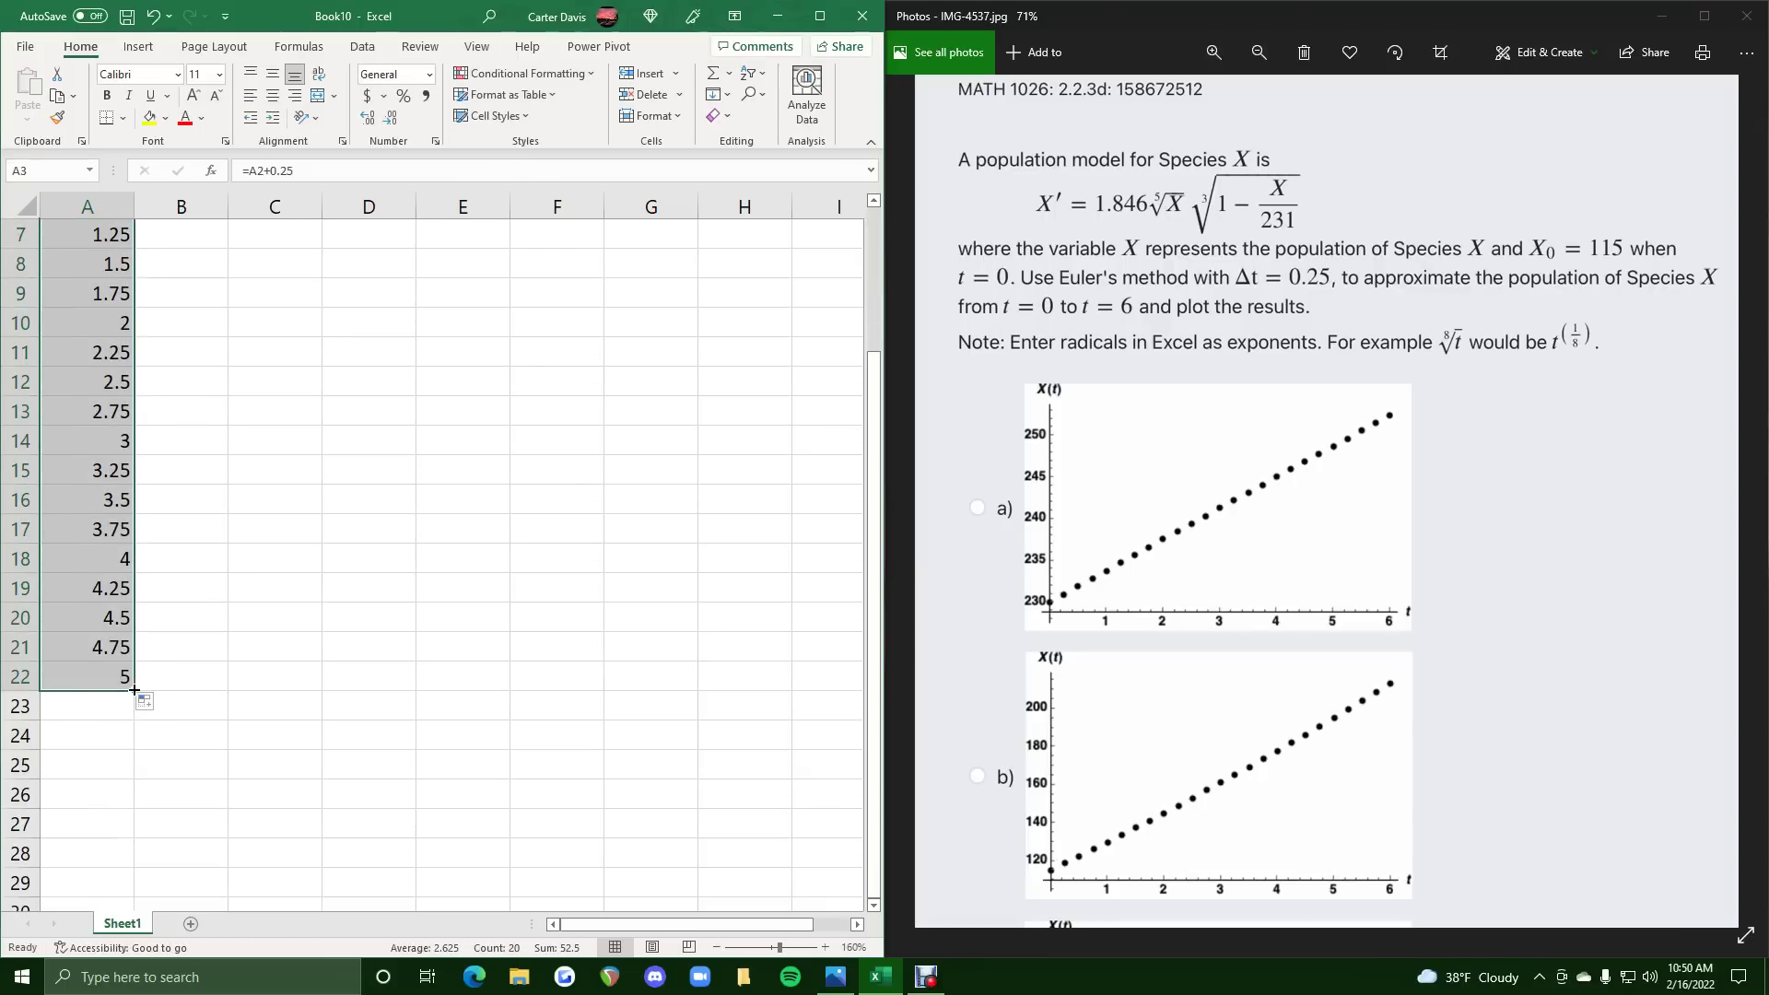
left_click_drag(134, 689, 131, 791)
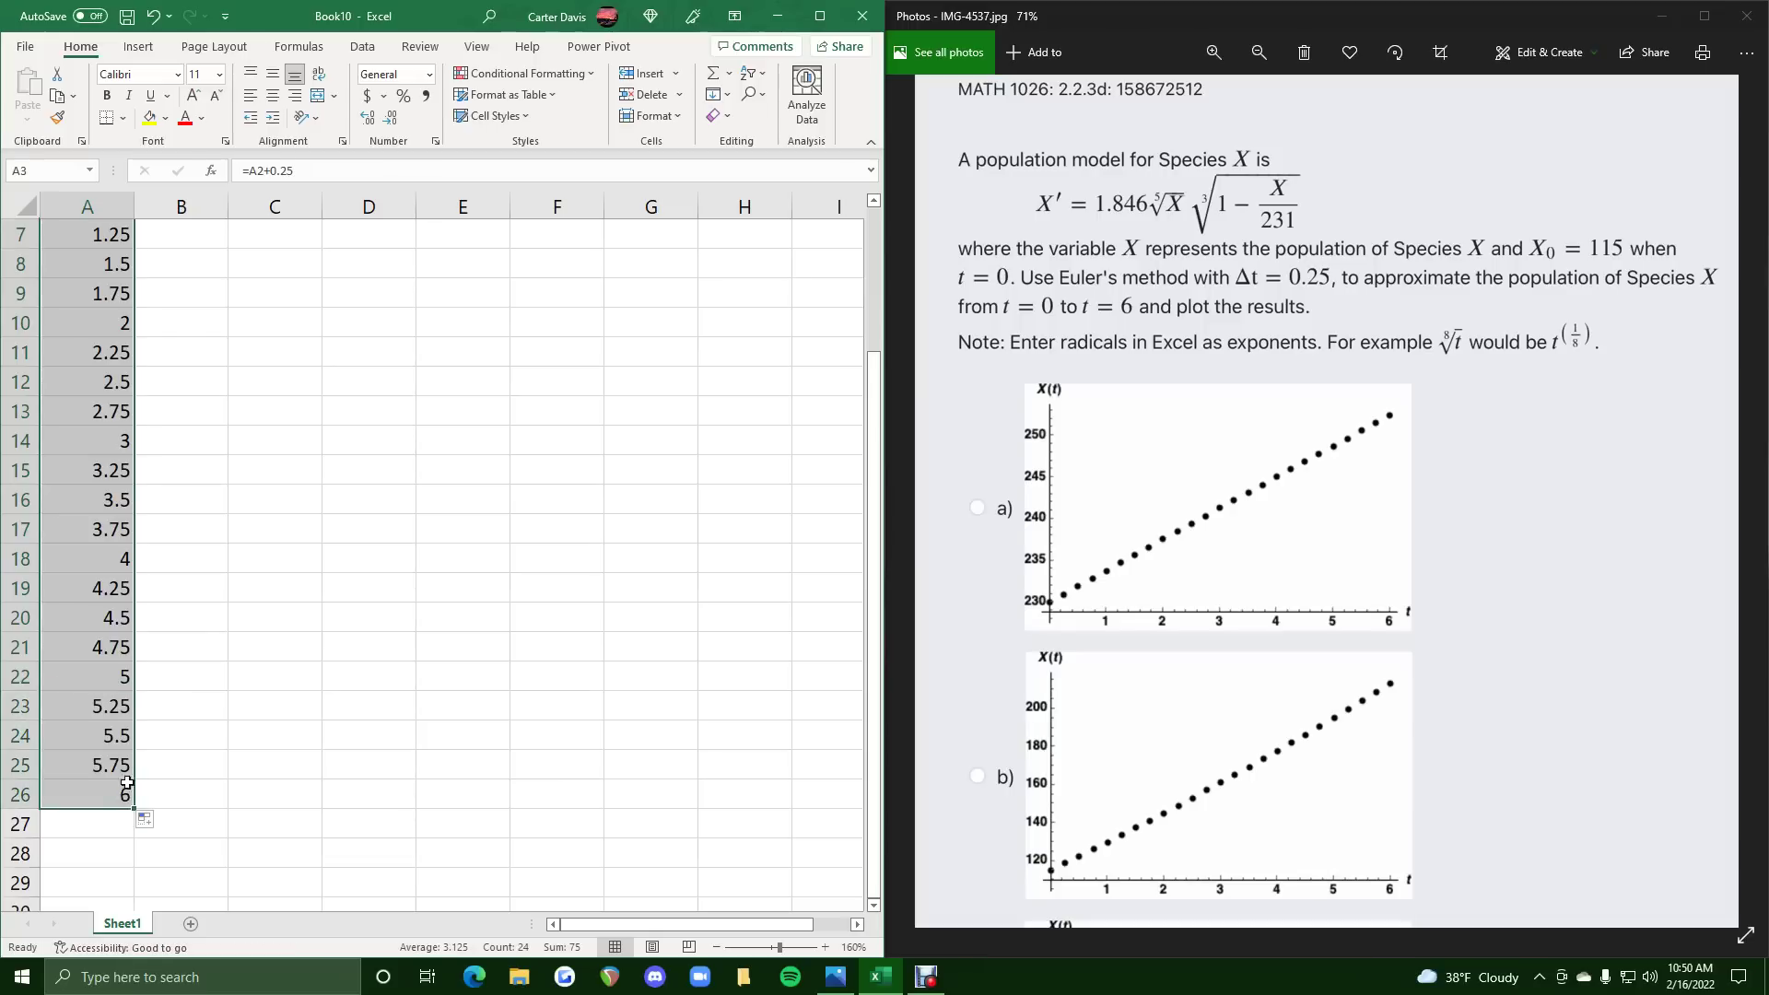
scroll(160, 651, "up", 2)
scroll(160, 650, "down", 1, "ctrl")
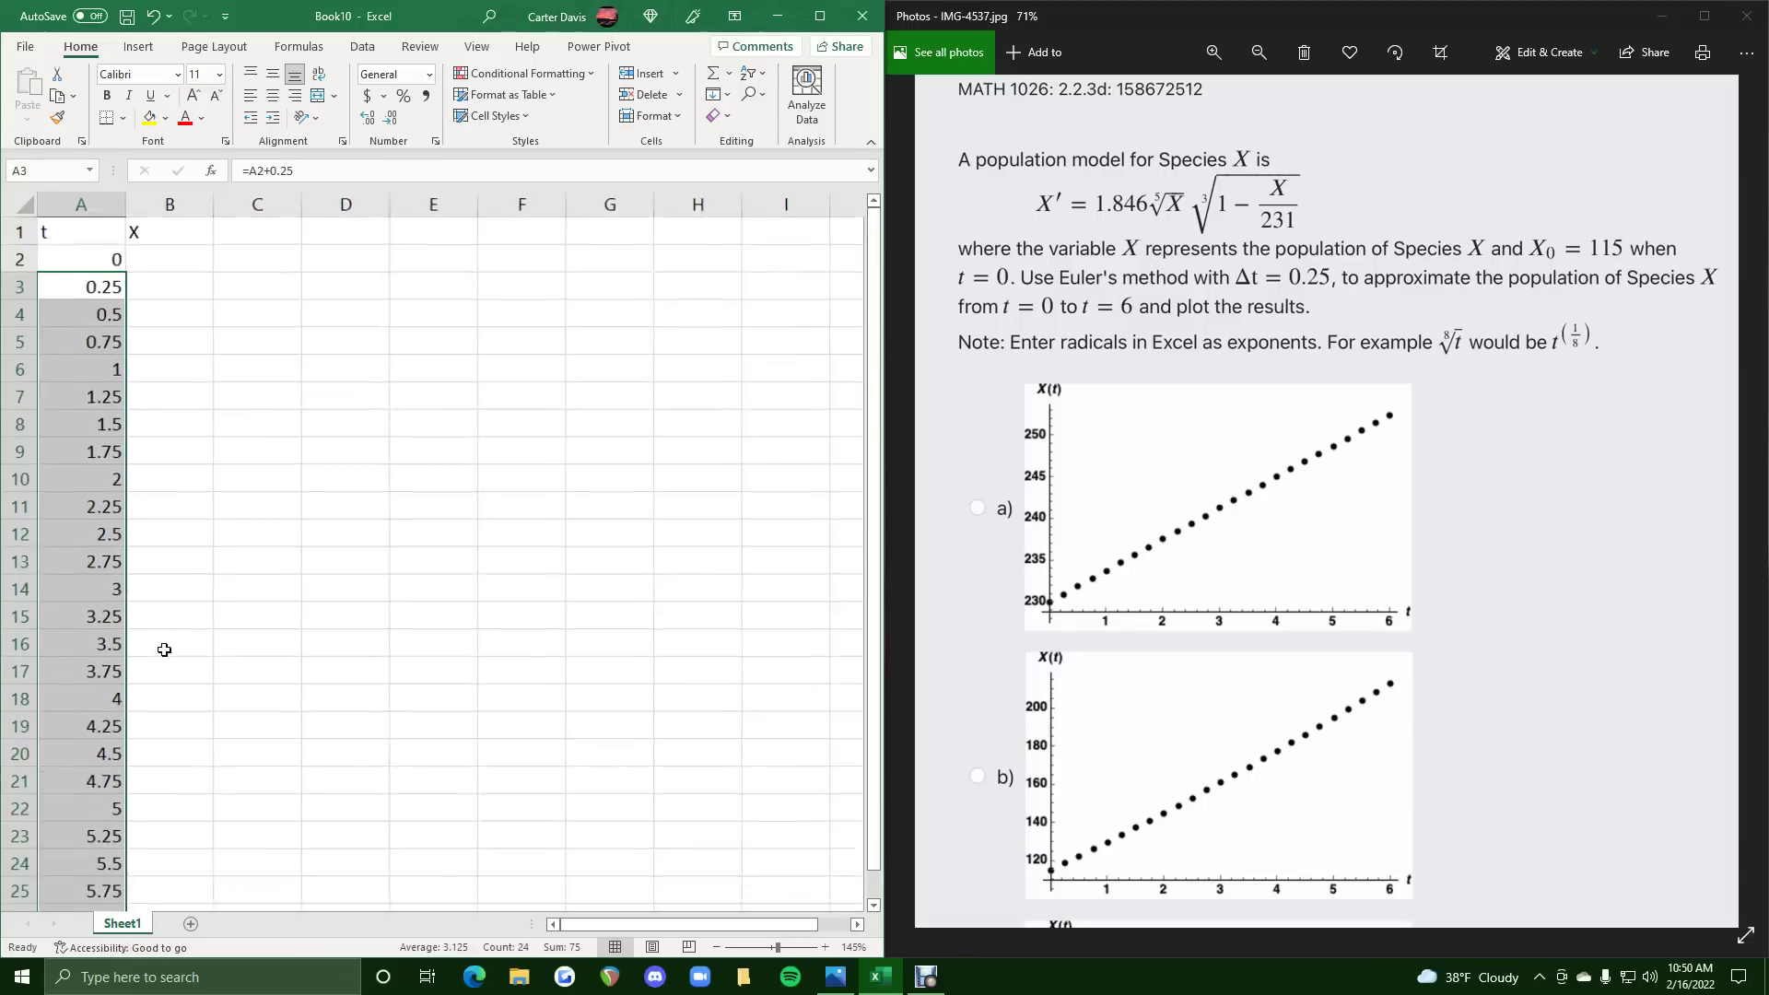
left_click(184, 259)
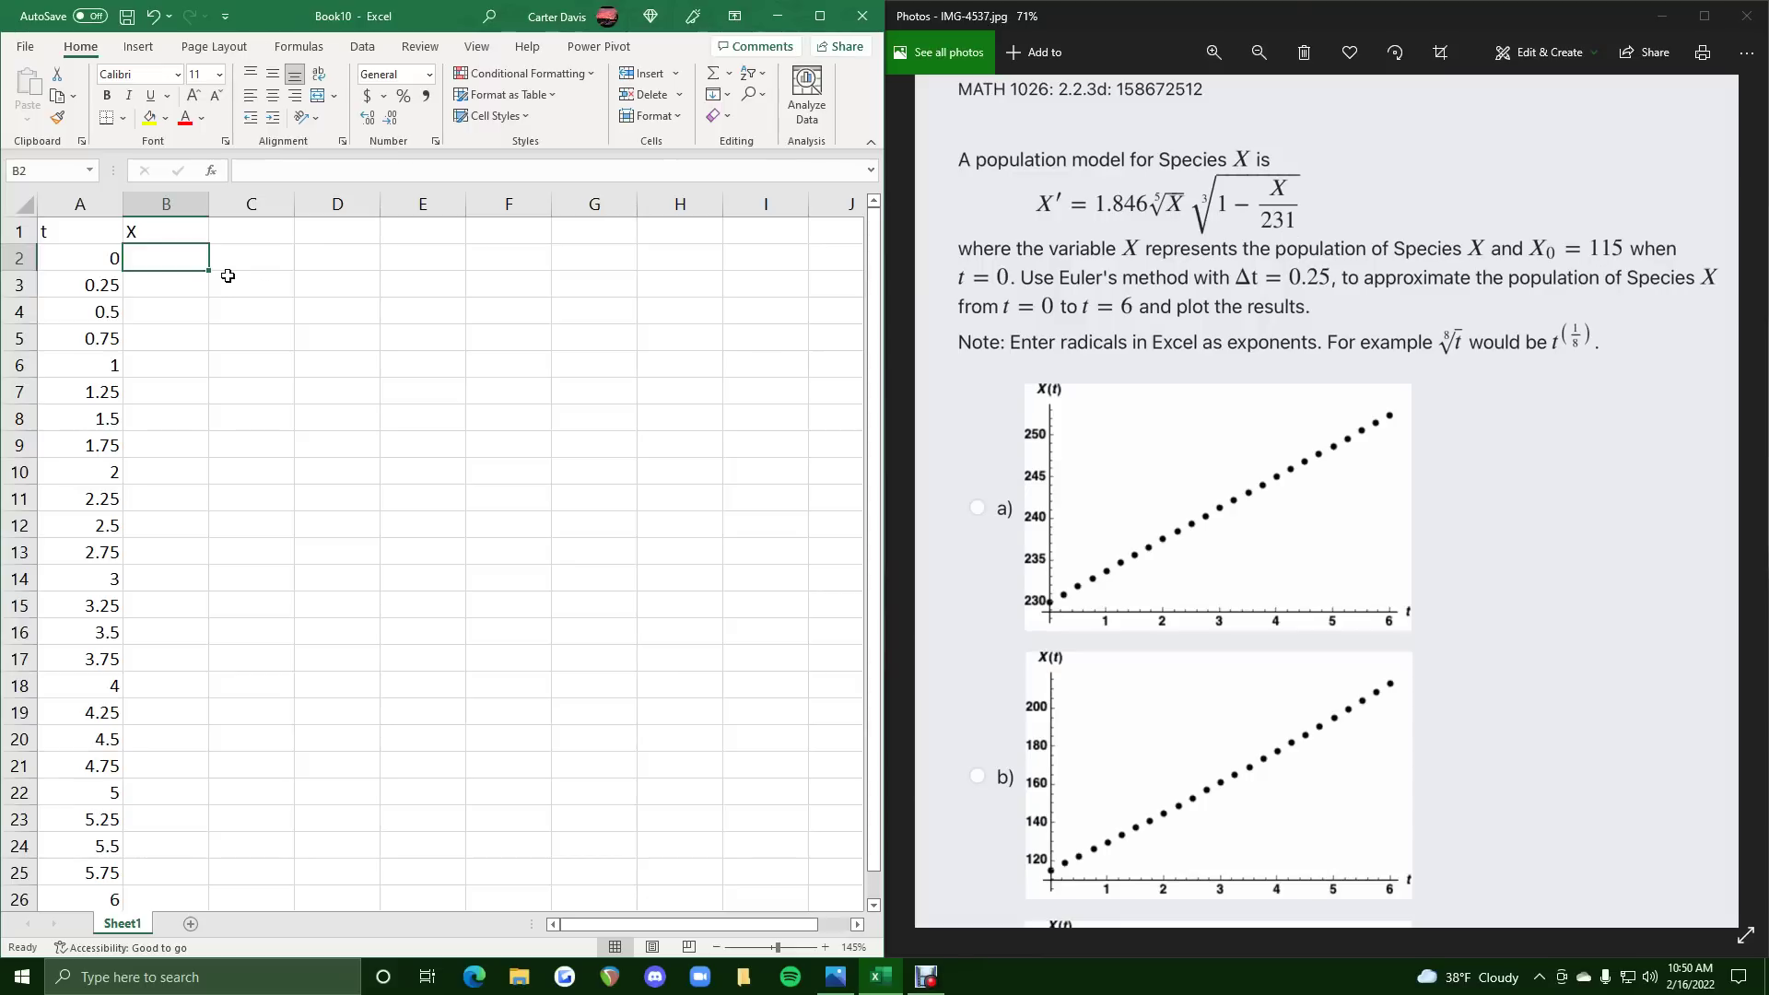
Enter the starting population 115 in B2 and widen column B.
type("115")
key("Return")
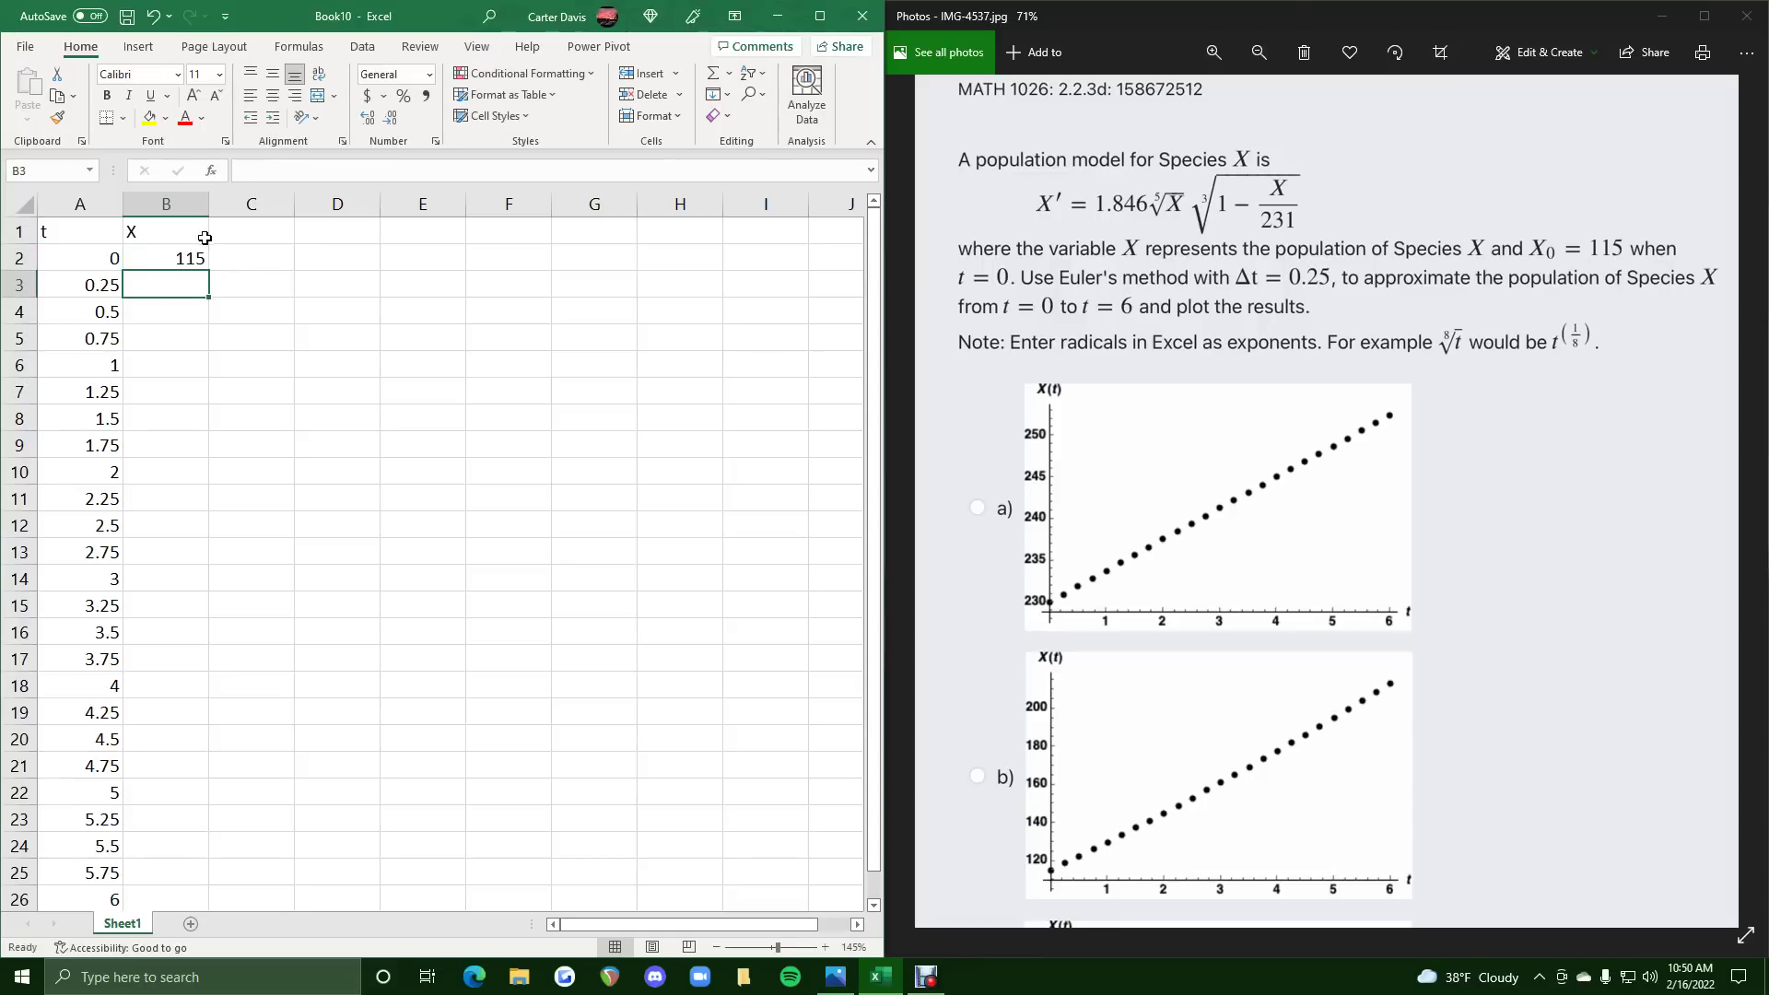
left_click_drag(210, 204, 608, 213)
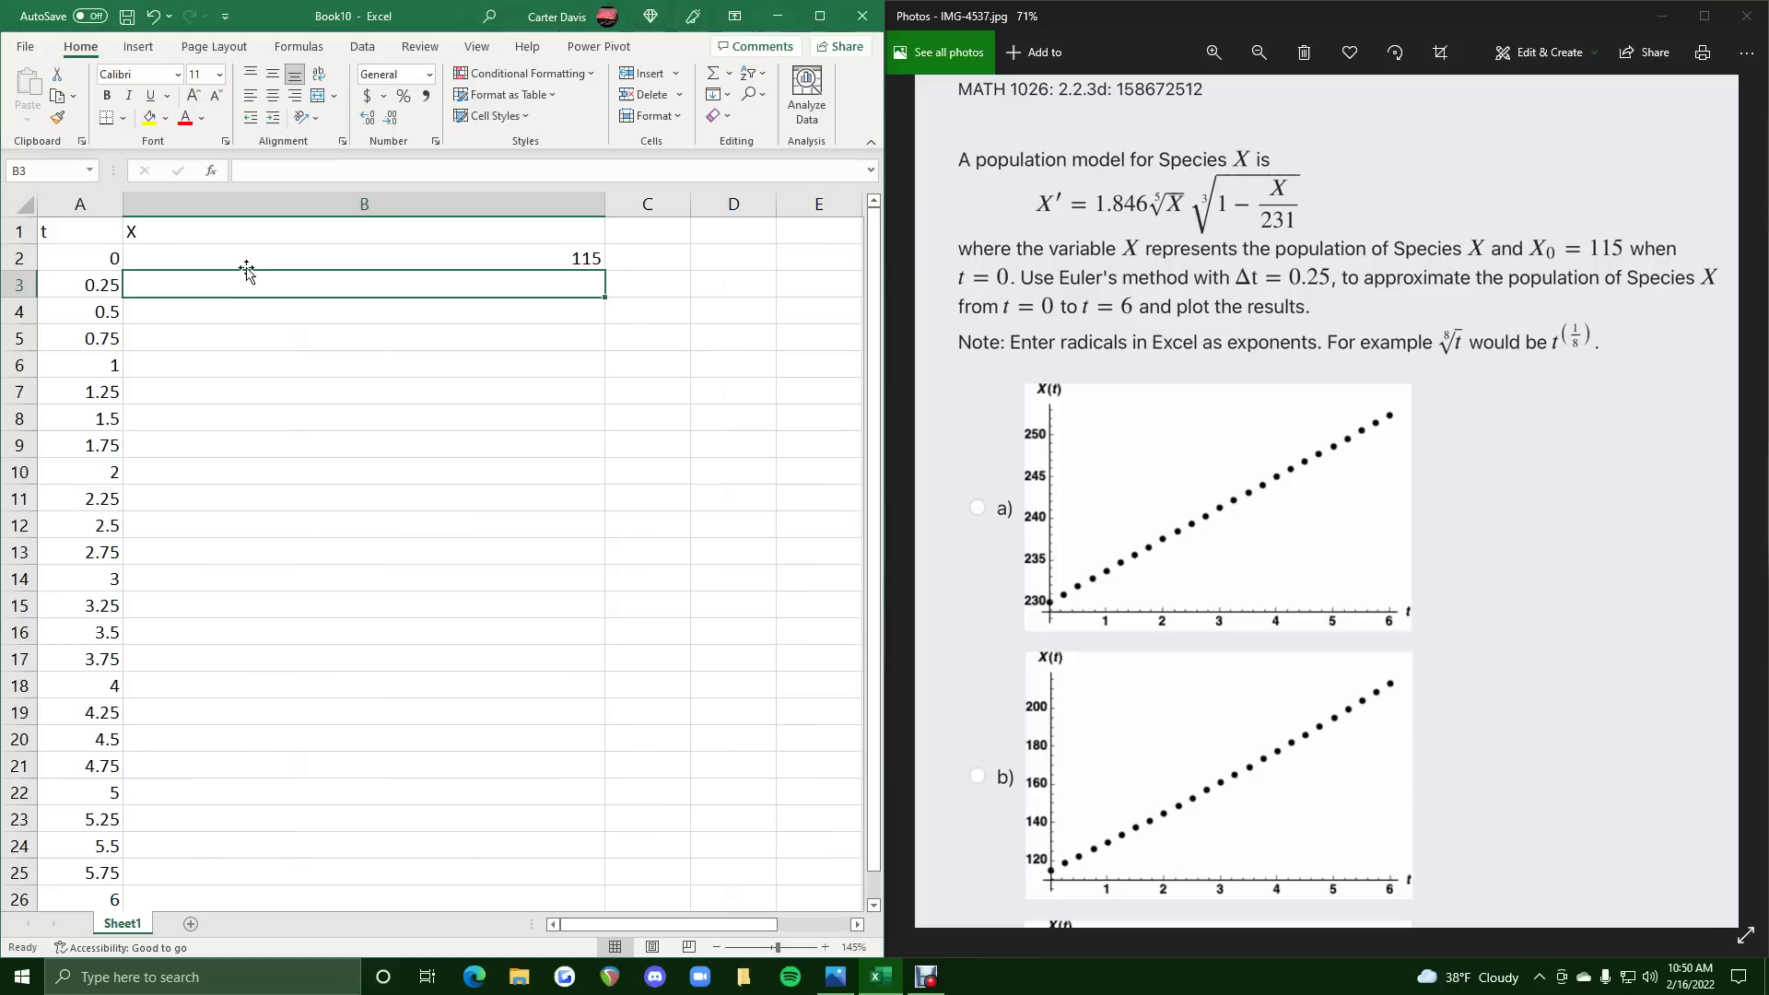
Begin B3's formula as =B2+(1.846*(B2)^(1/5).
type("=")
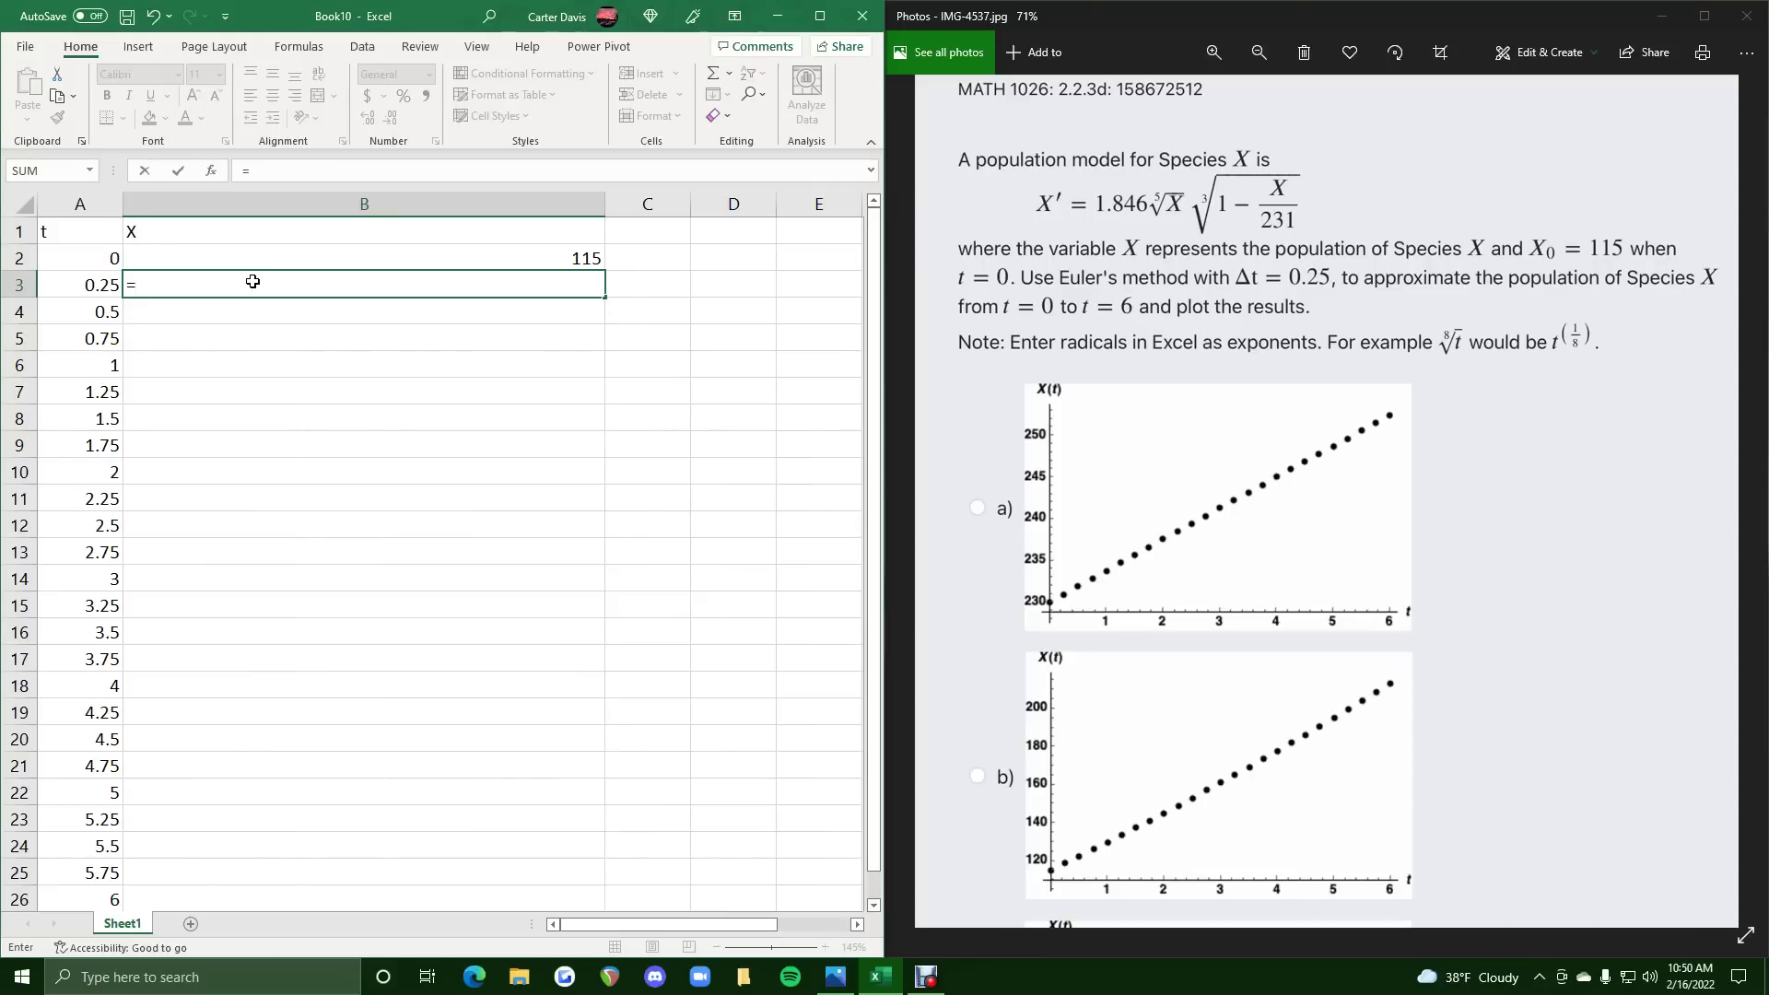
left_click(538, 256)
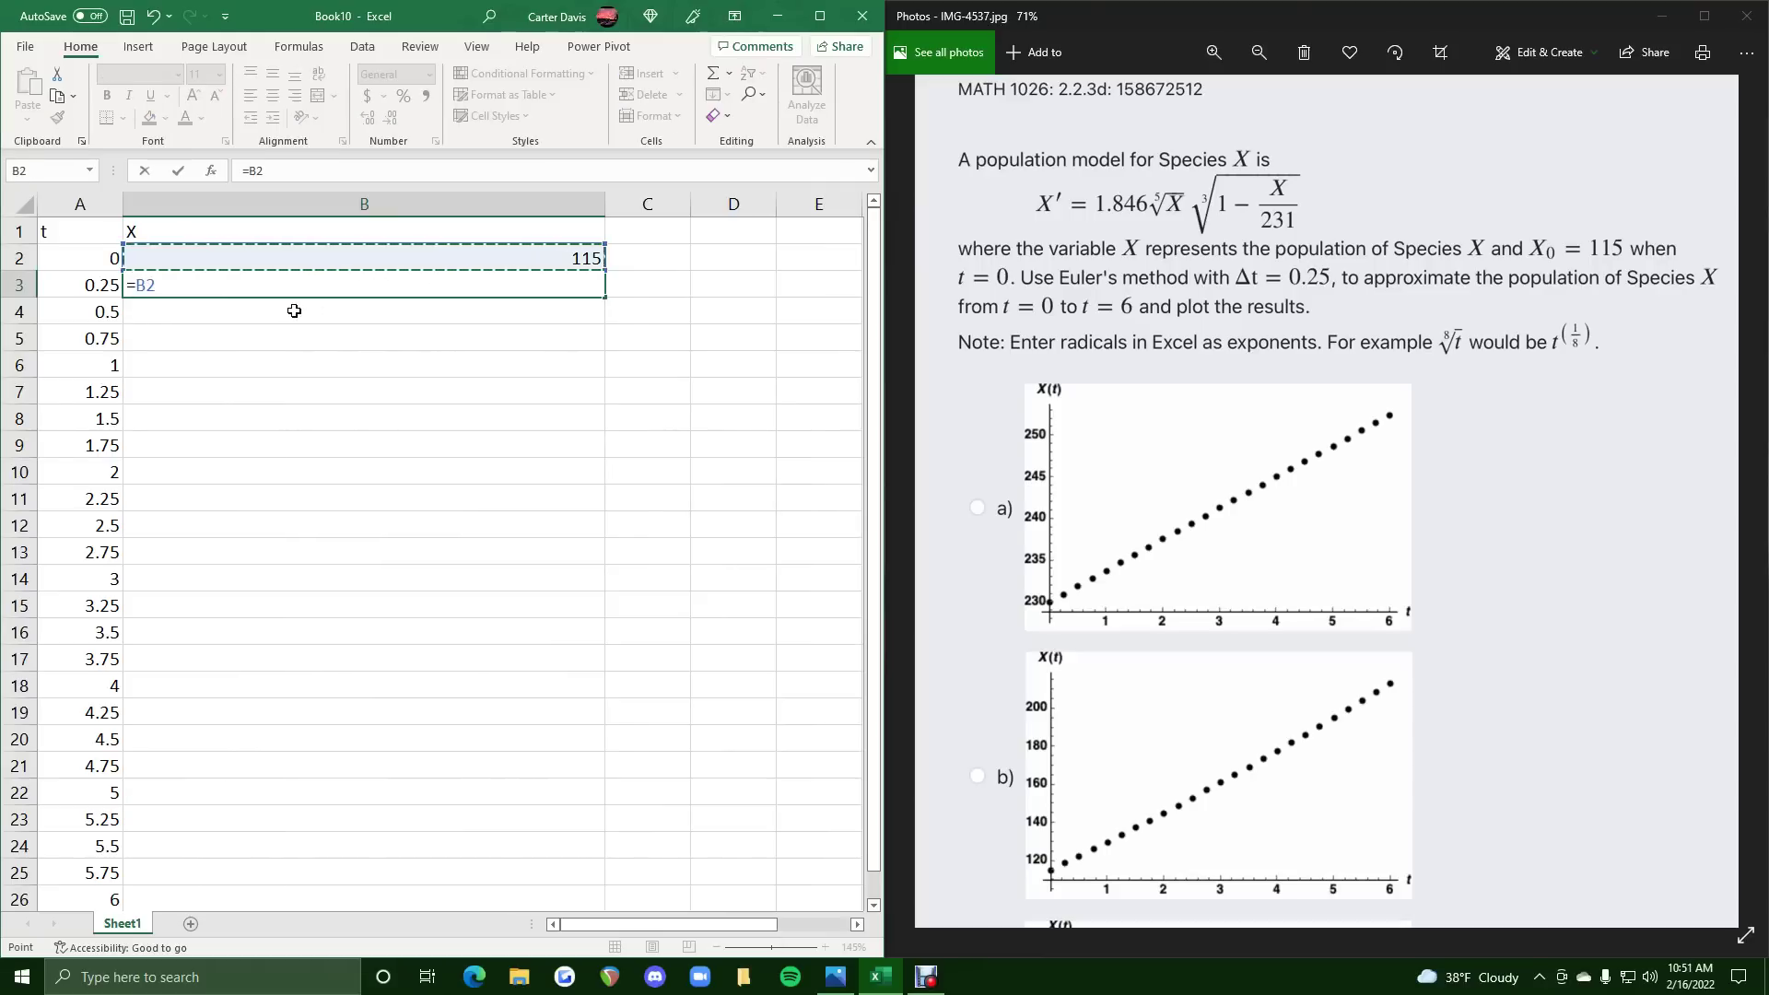
type("+(1.846")
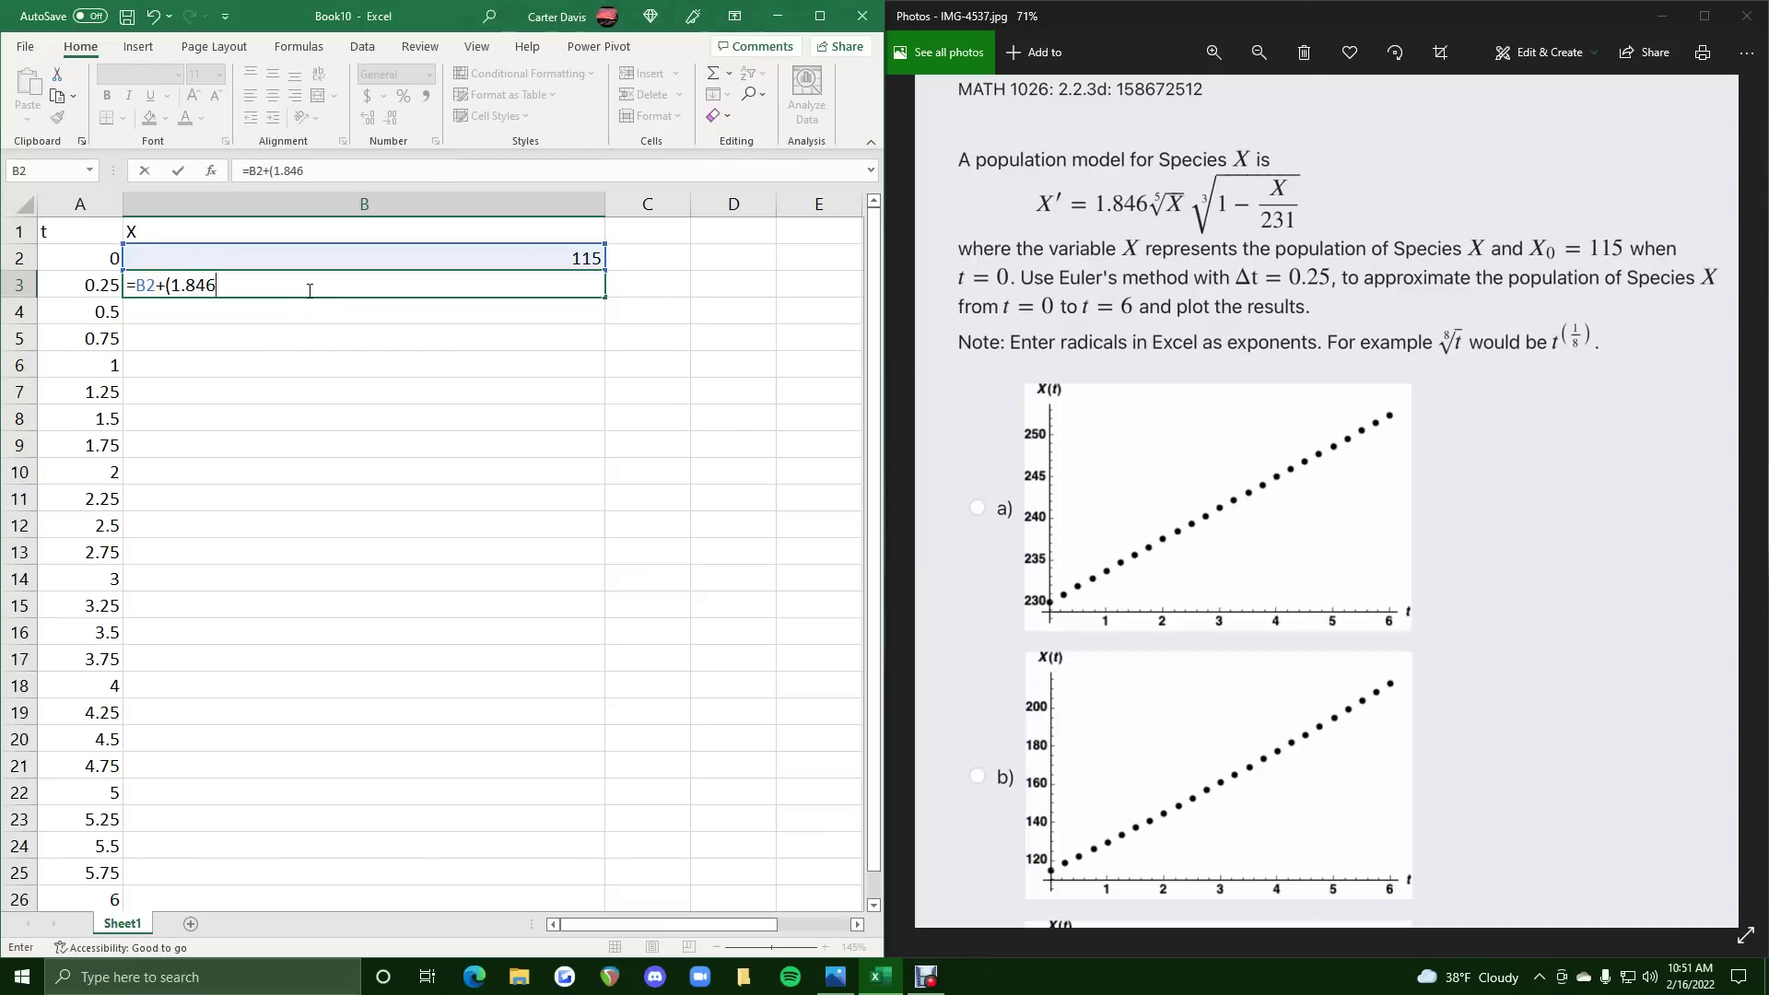
type("*(")
left_click(325, 260)
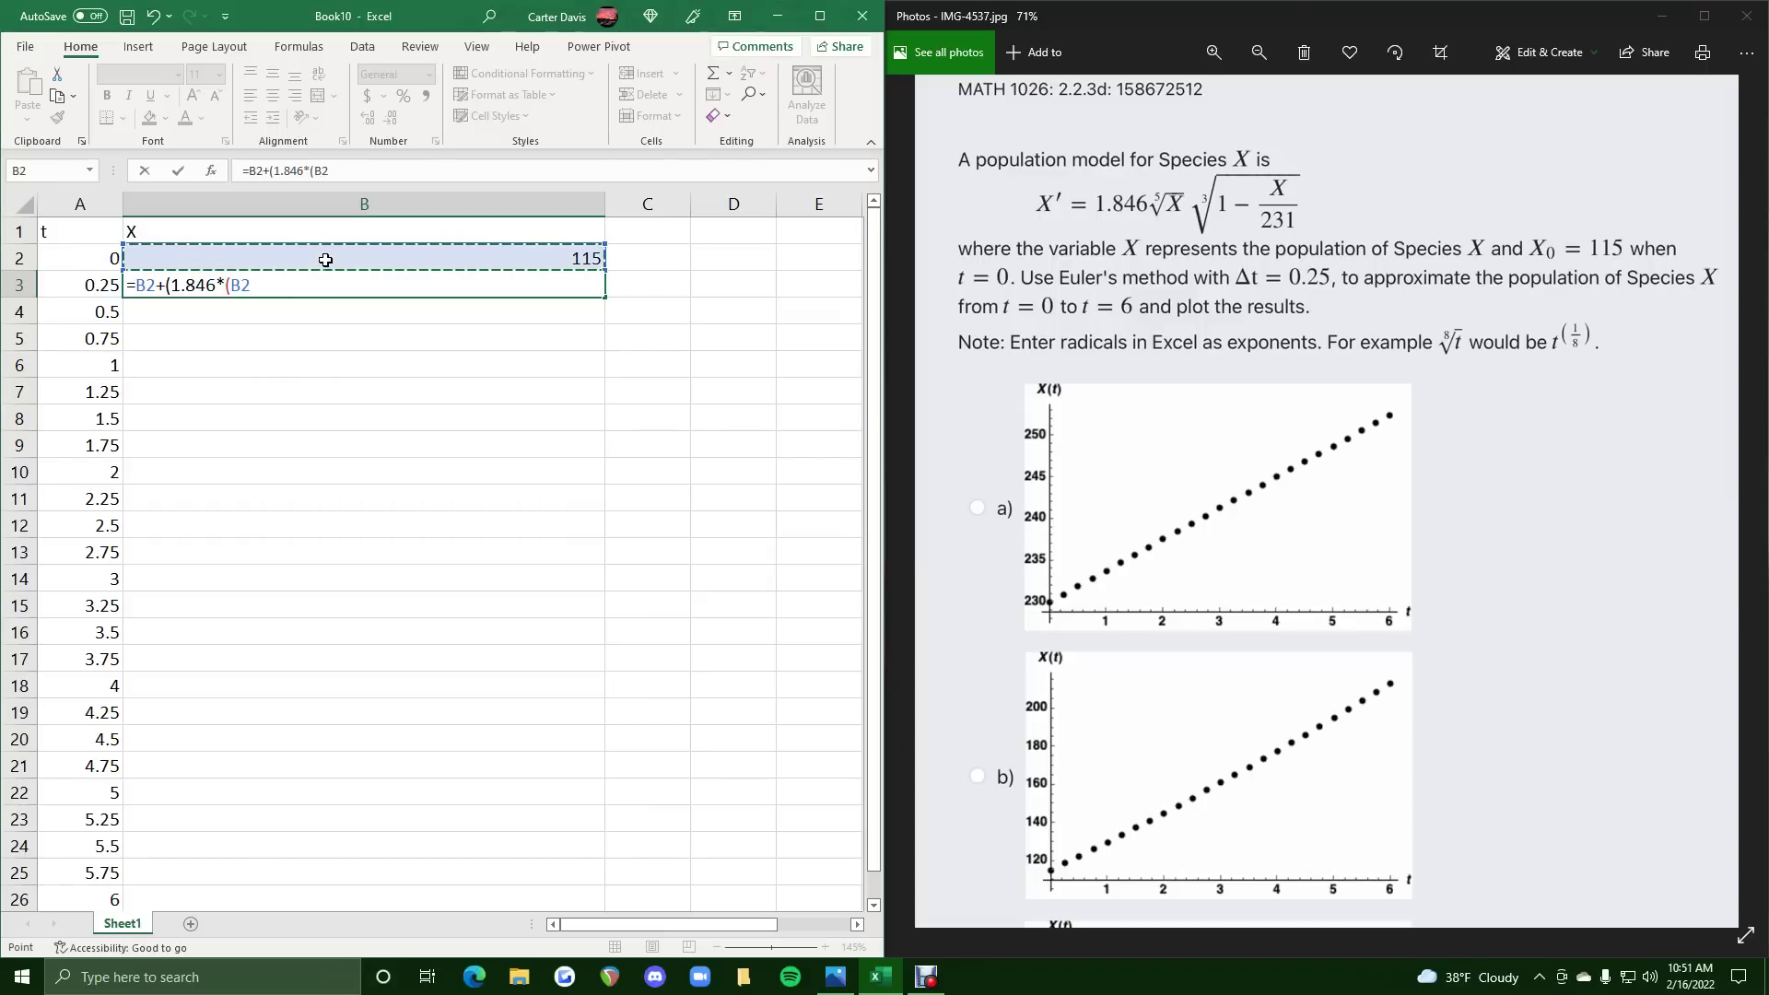
type(")^(1/5")
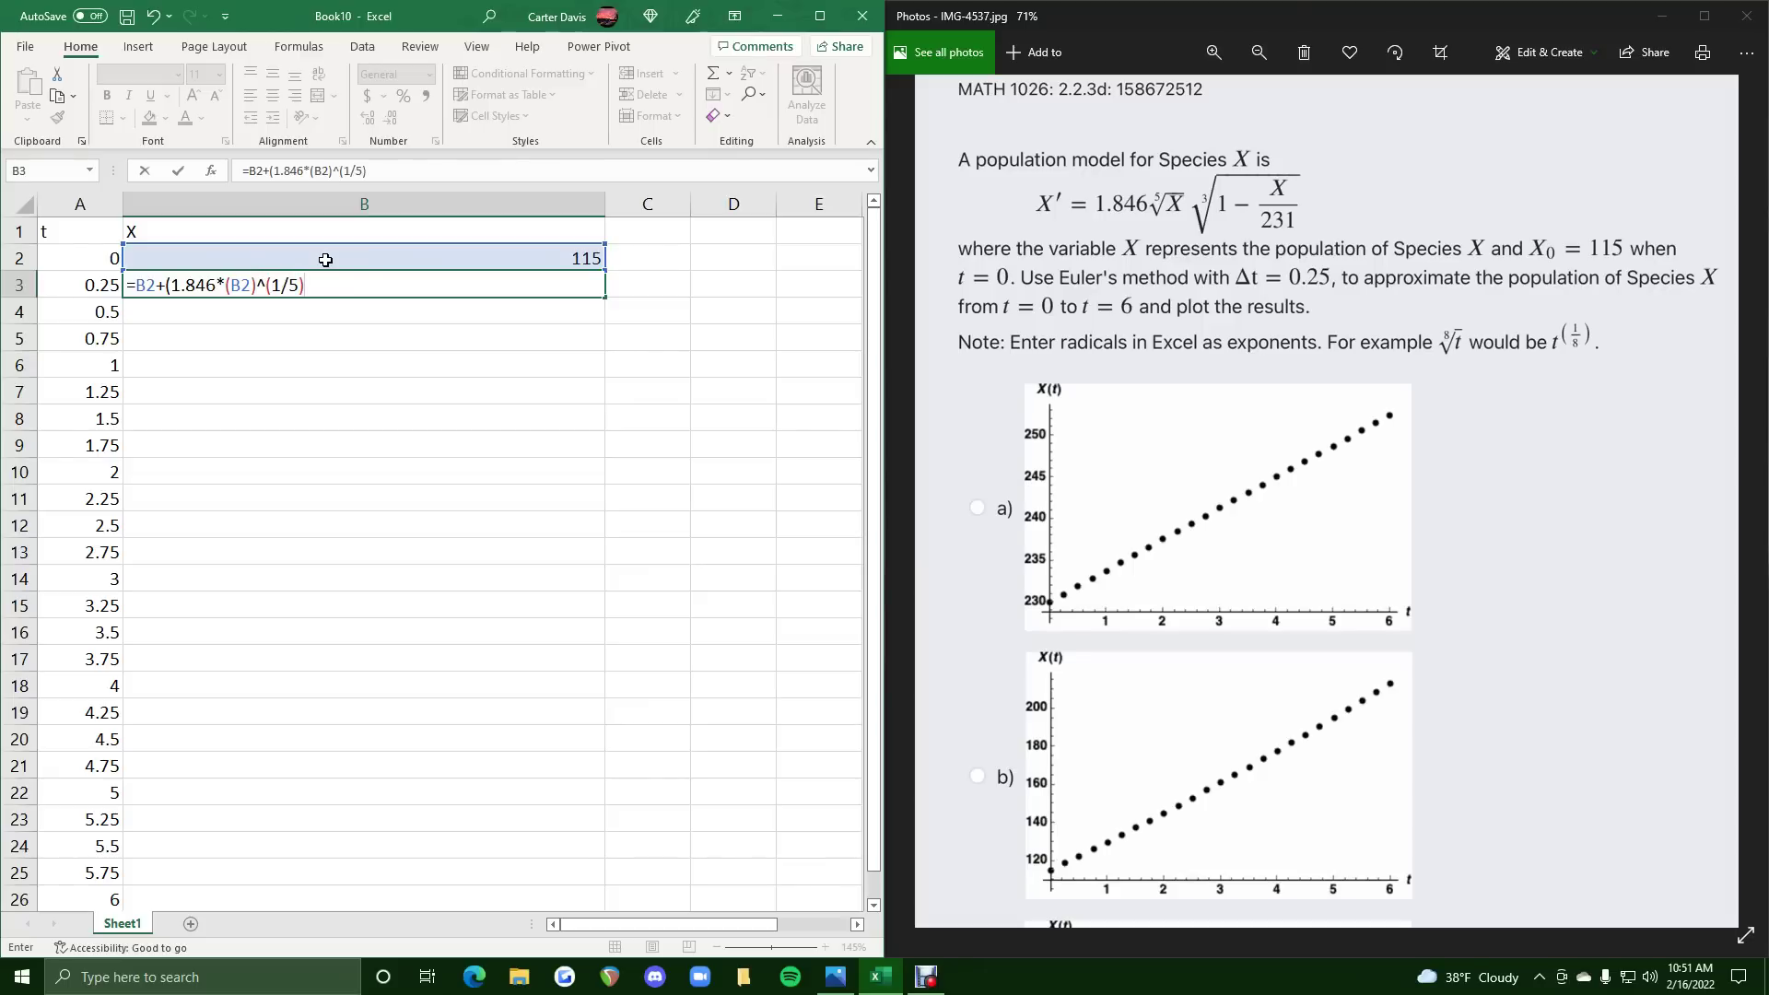
left_click_drag(367, 170, 313, 172)
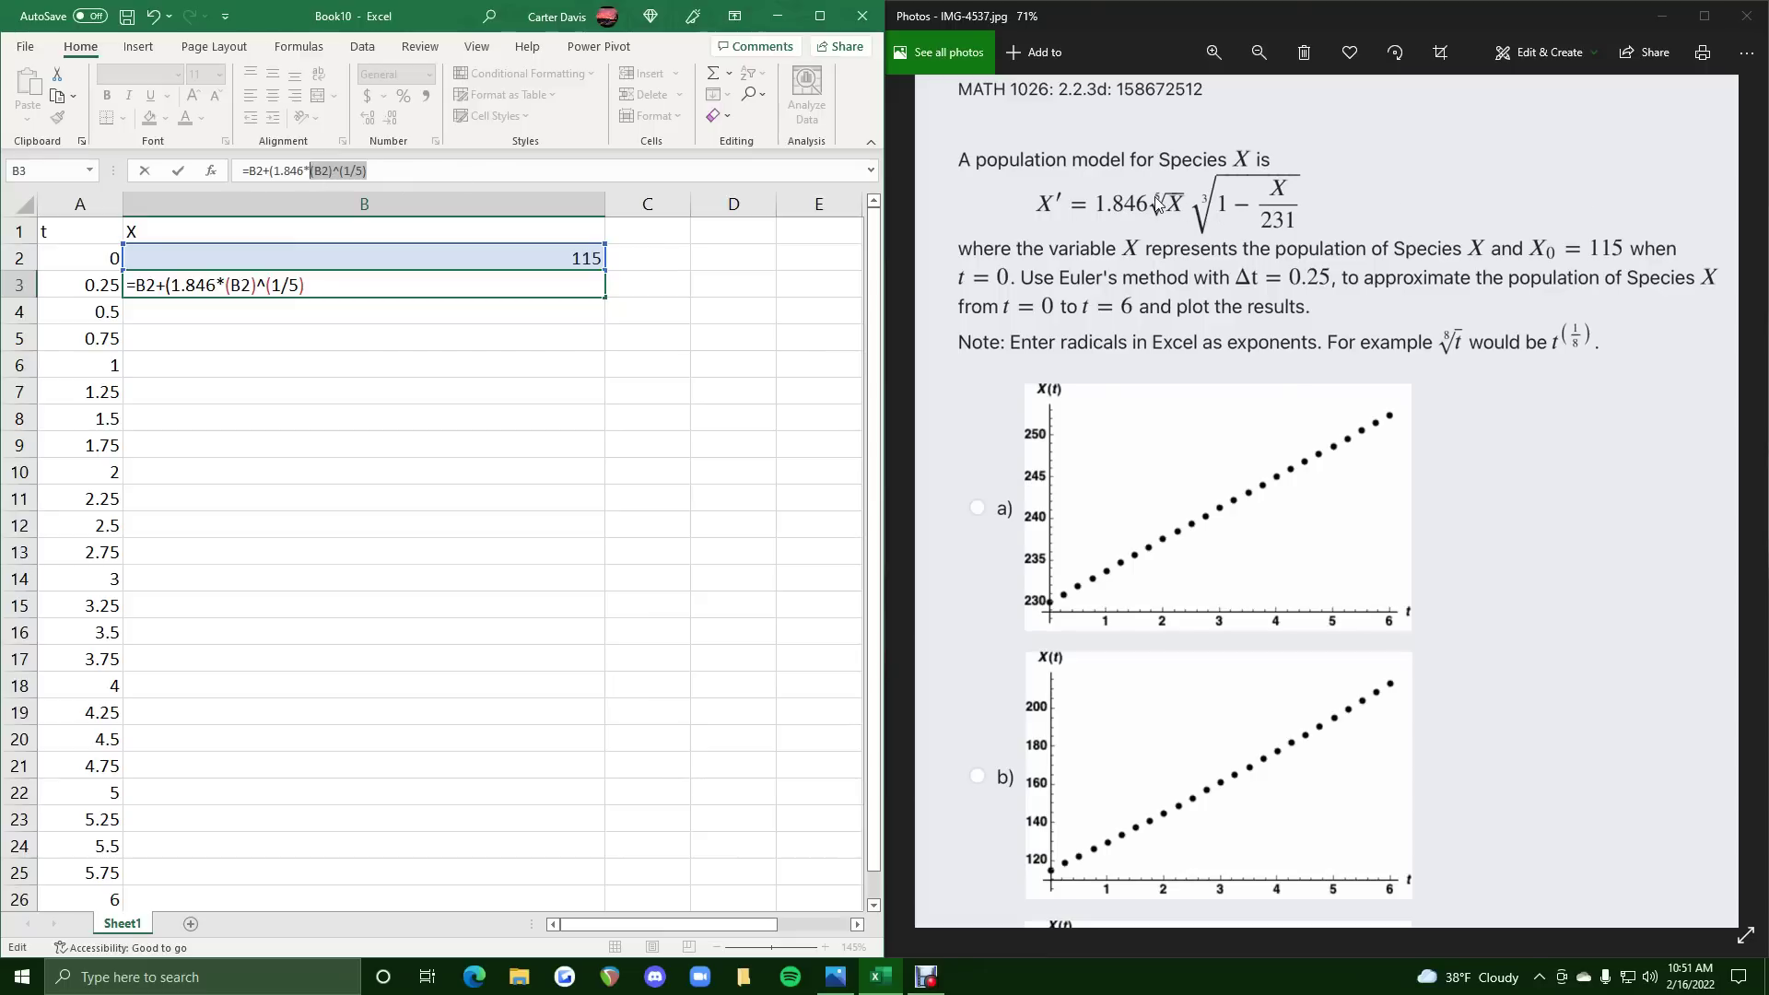
left_click(317, 290)
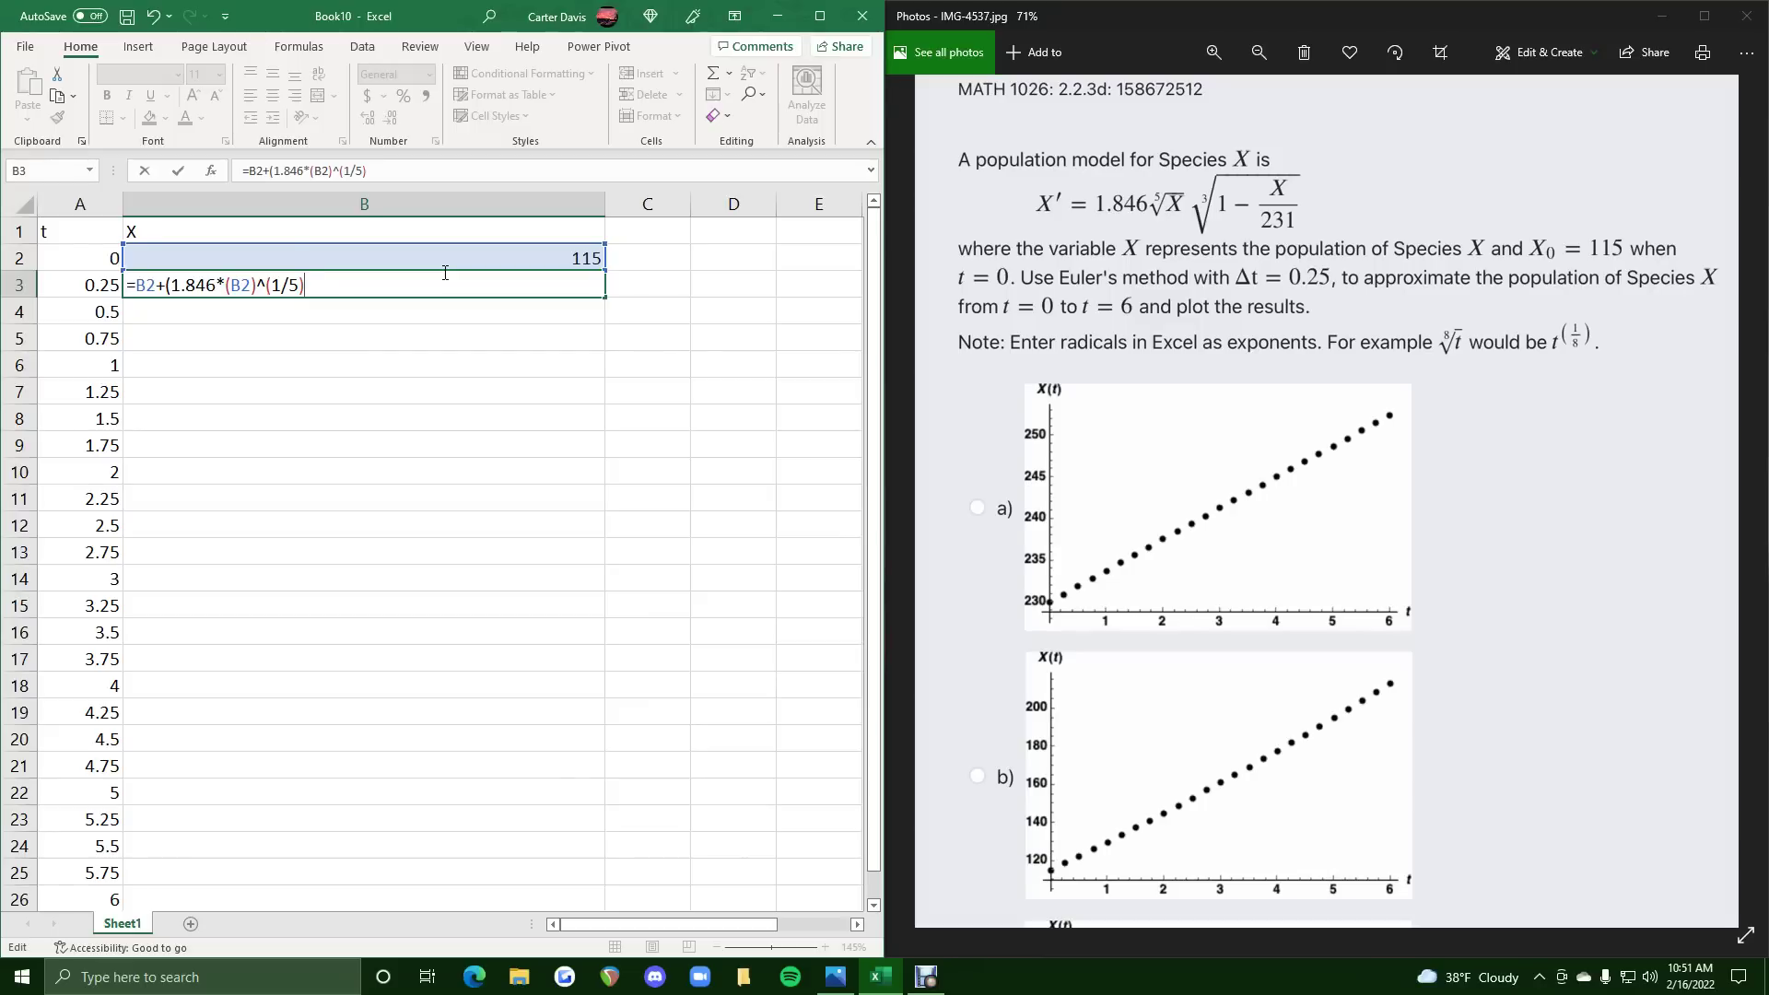
Complete it with *(1-B2/231)^(1/3))*(0.25), giving 115.9475307 in B3.
type("*")
type("(1-")
left_click(490, 260)
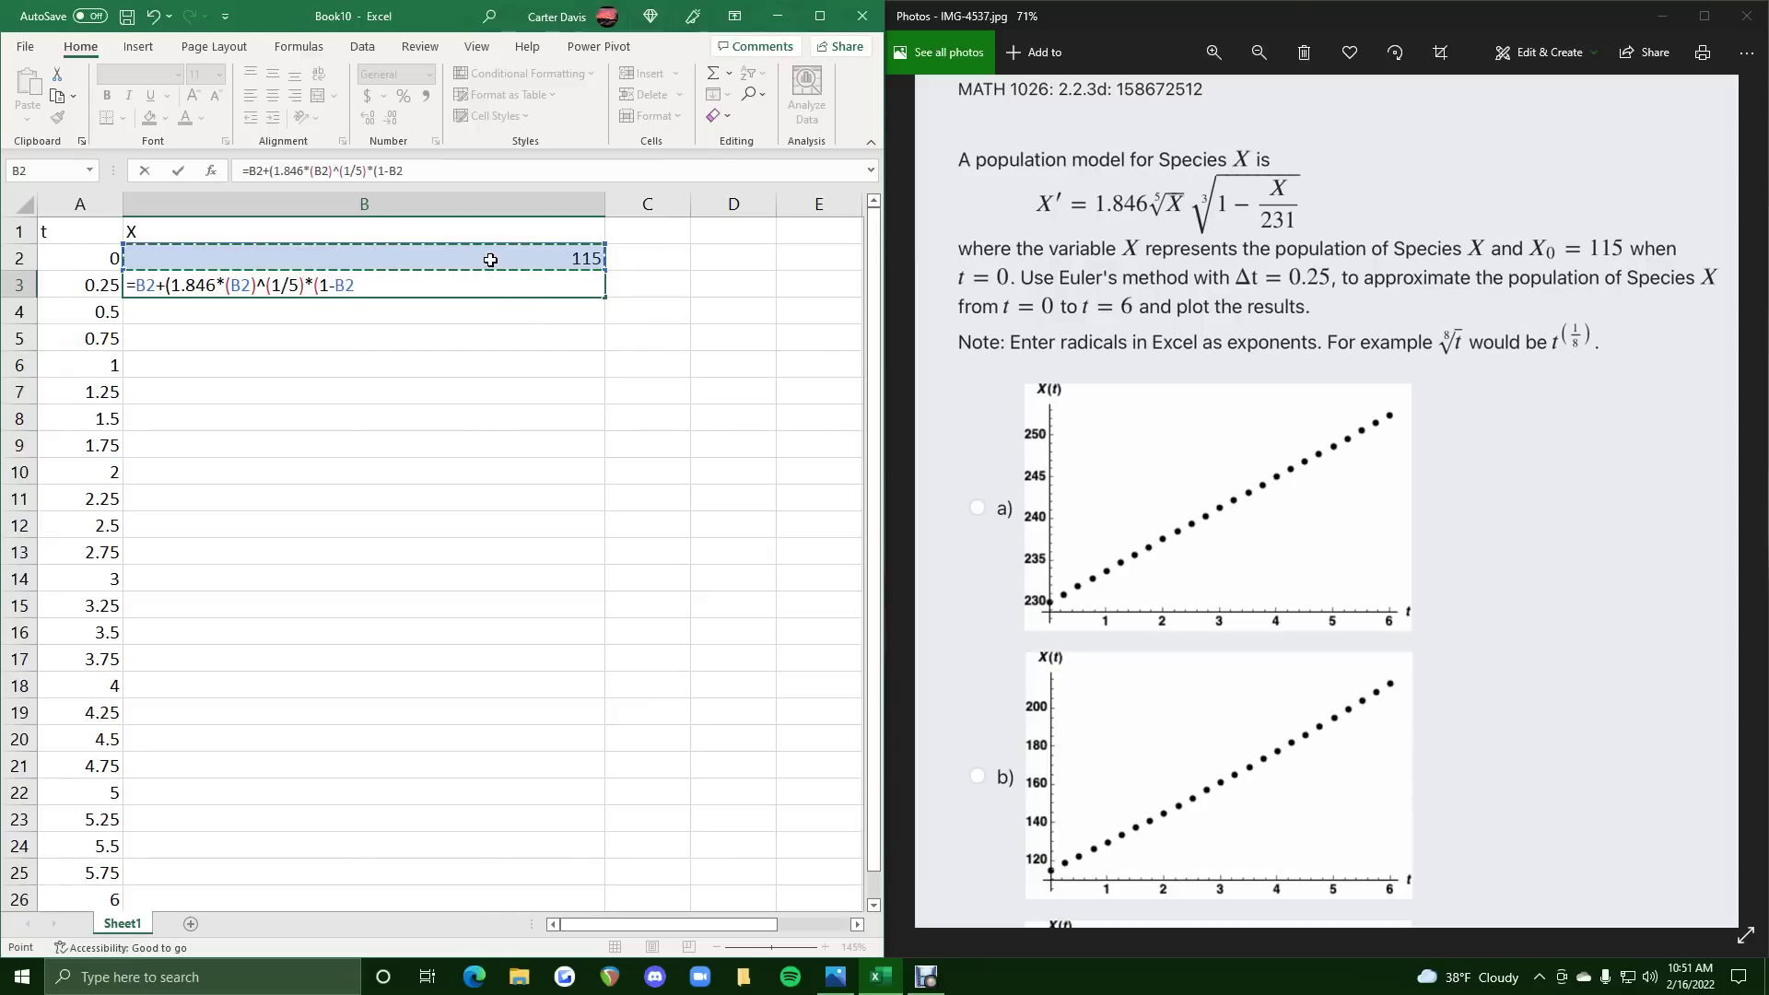
type("/231")
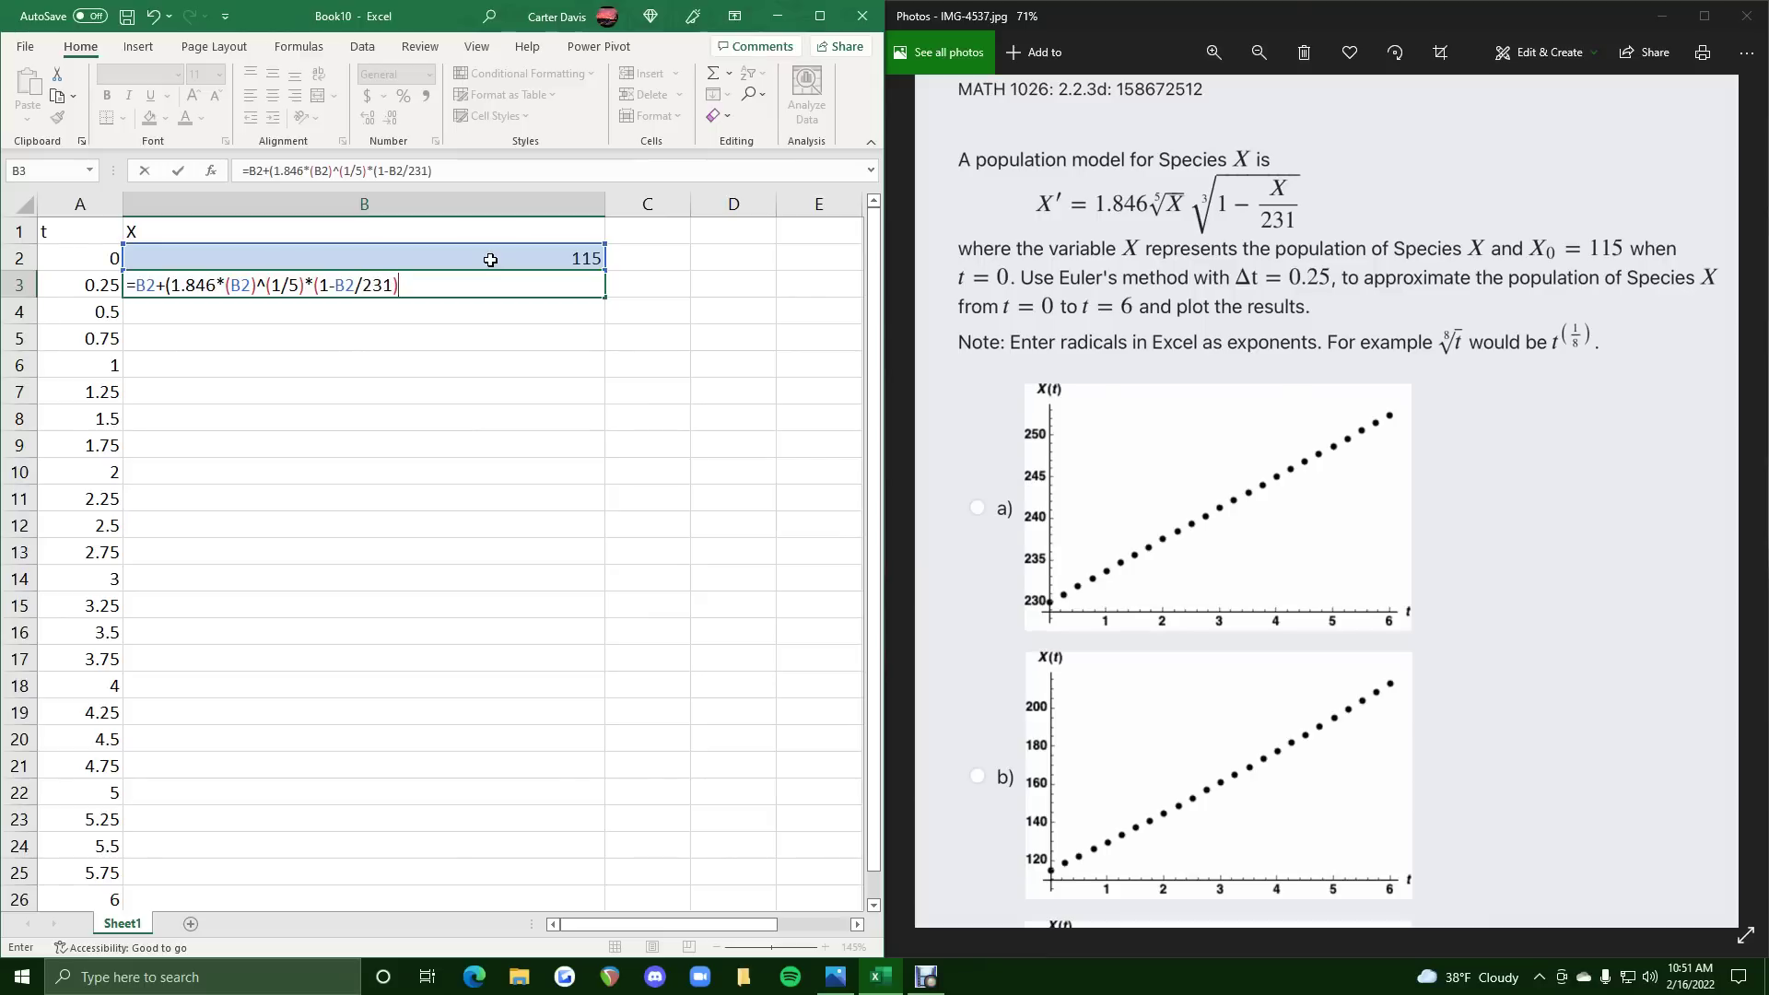
type(")^(1/3")
left_click_drag(381, 170, 464, 175)
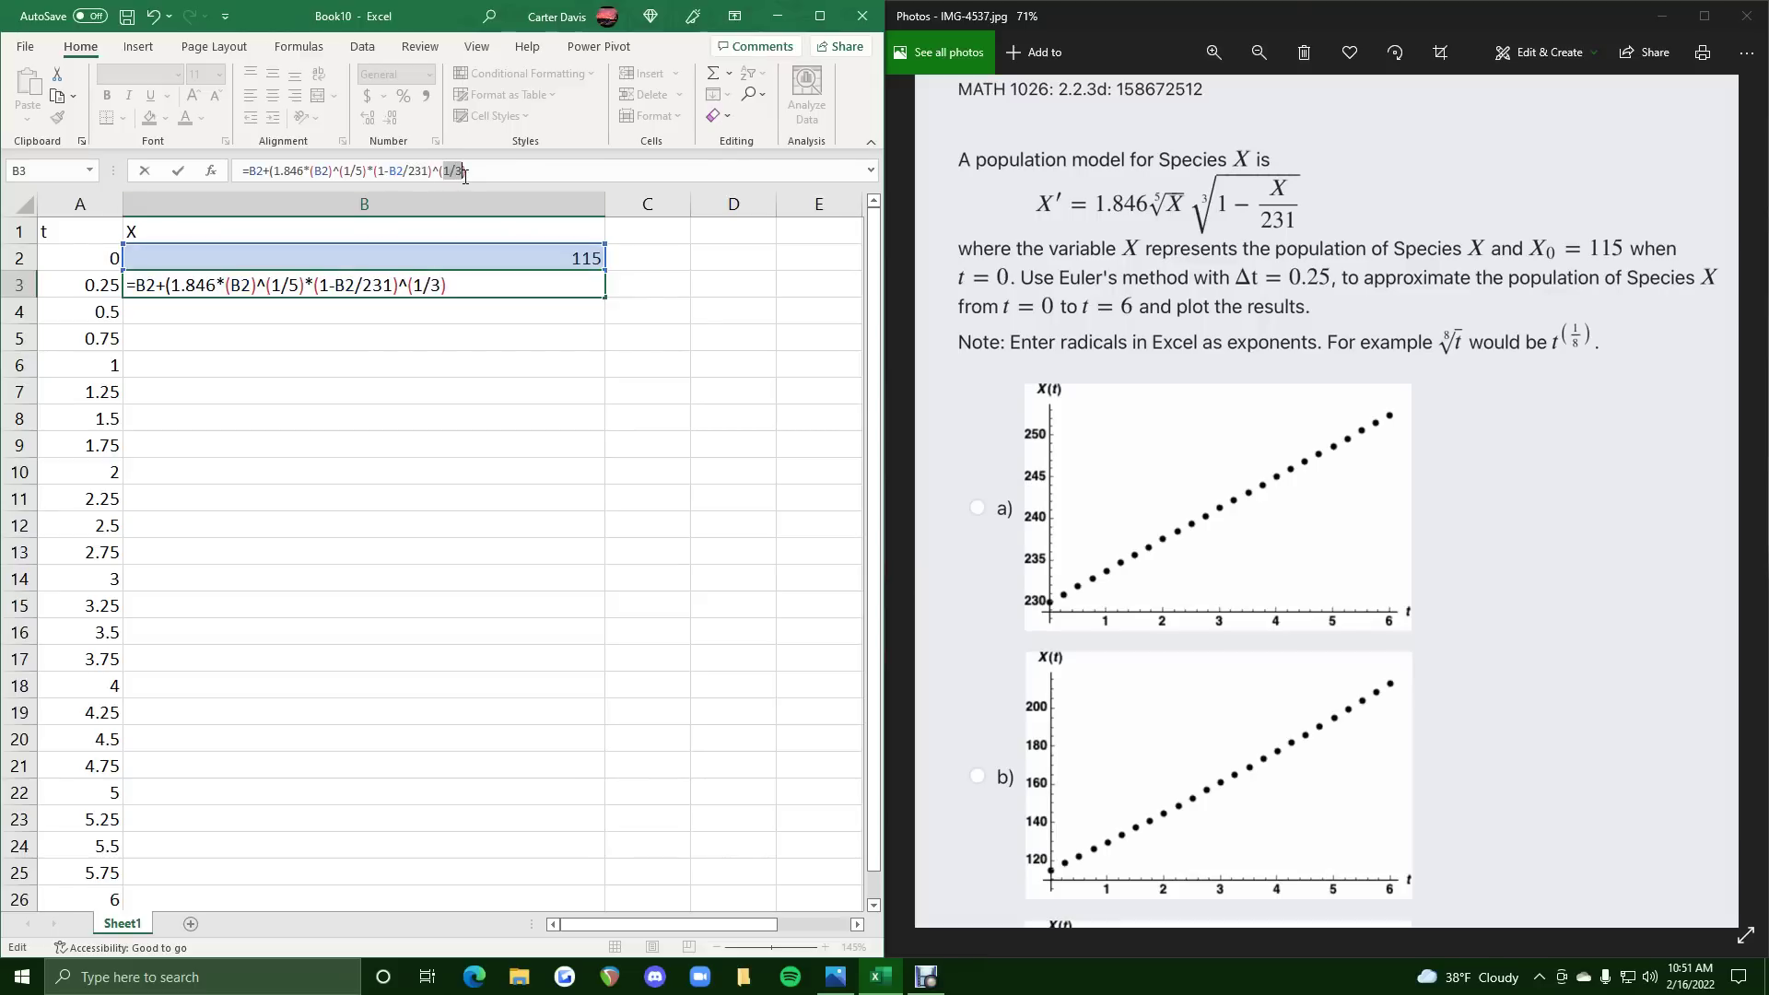
left_click(476, 175)
mouse_move(519, 175)
left_mouse_down()
mouse_move(266, 168)
mouse_move(495, 163)
left_mouse_up()
key("Return")
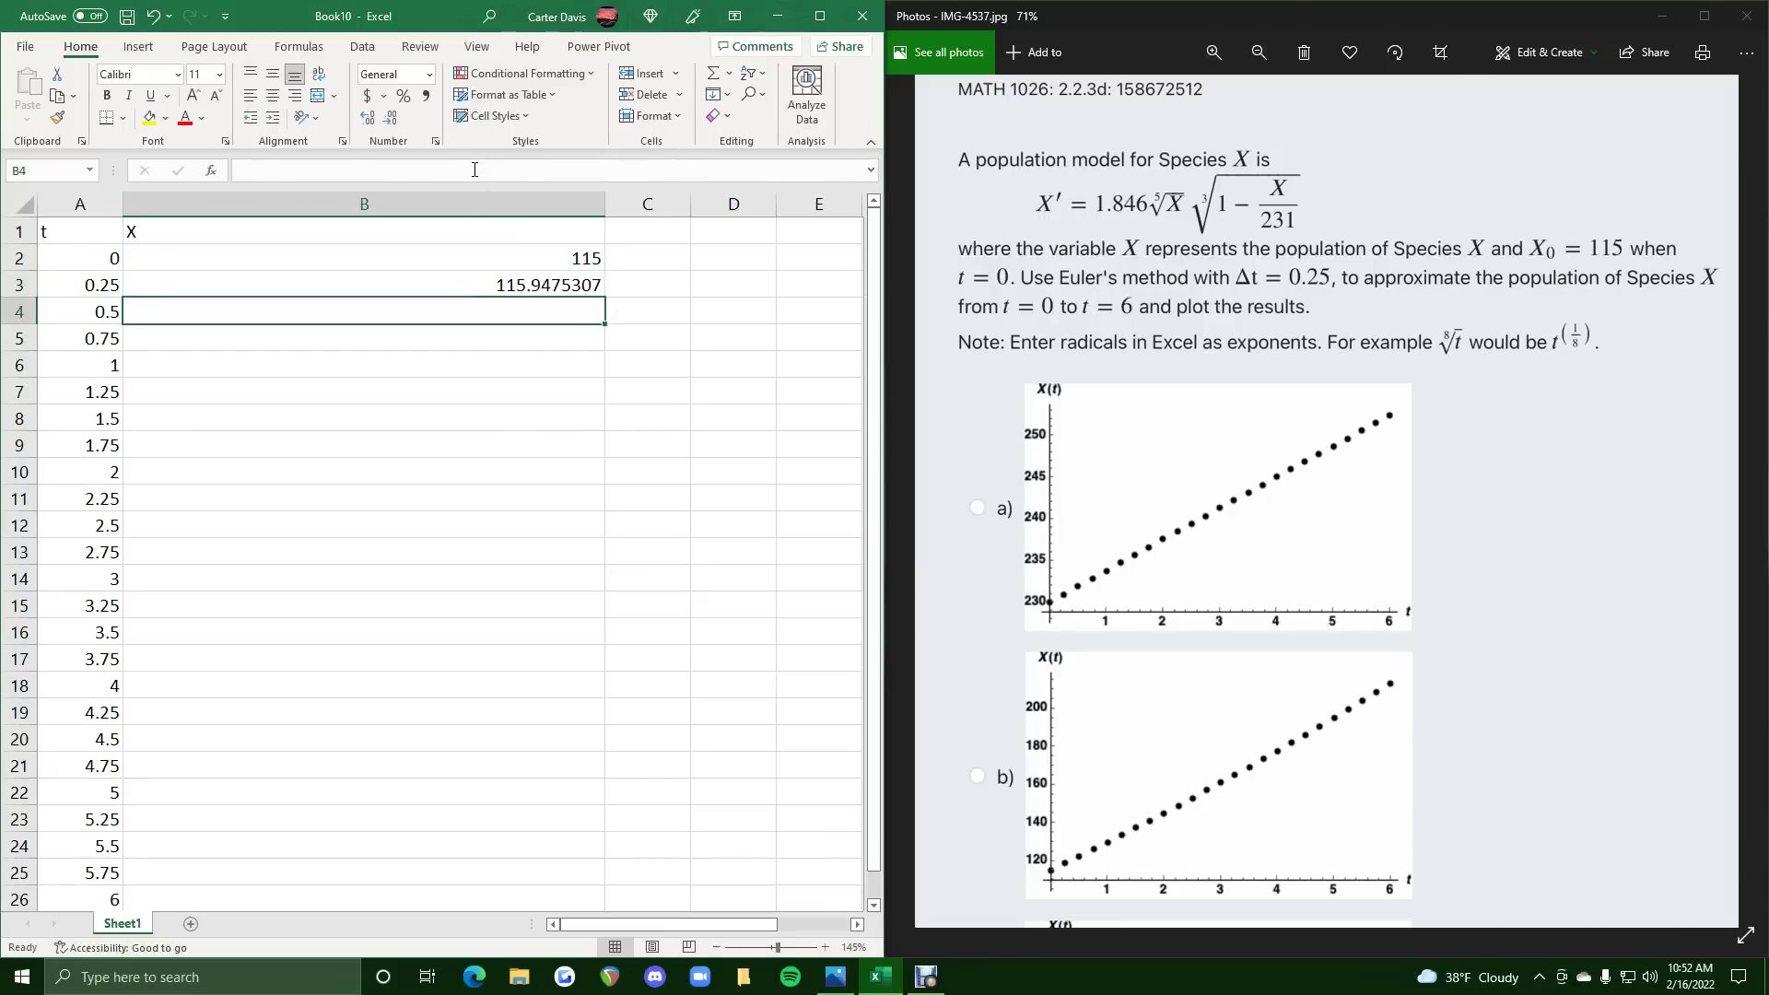
Fill B3's Euler formula down to B26, reaching 137.3918727 at t = 6.
left_click(548, 281)
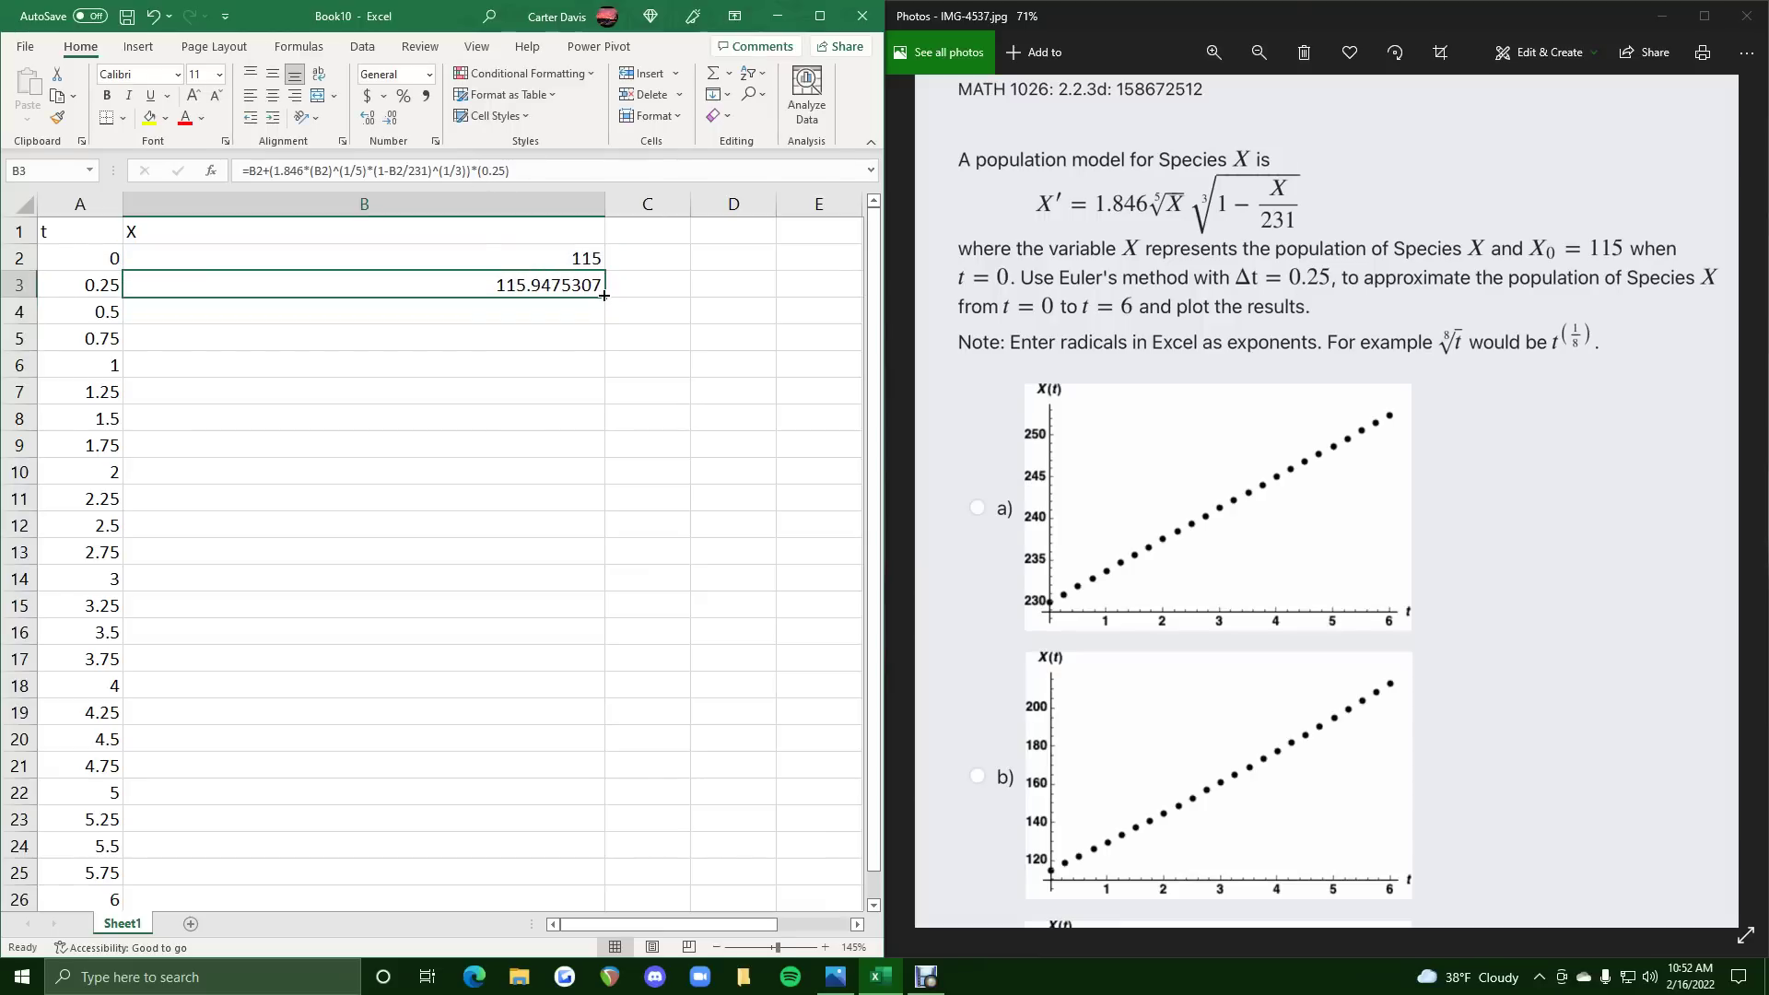
left_click_drag(603, 295, 545, 822)
scroll(672, 761, "up", 1)
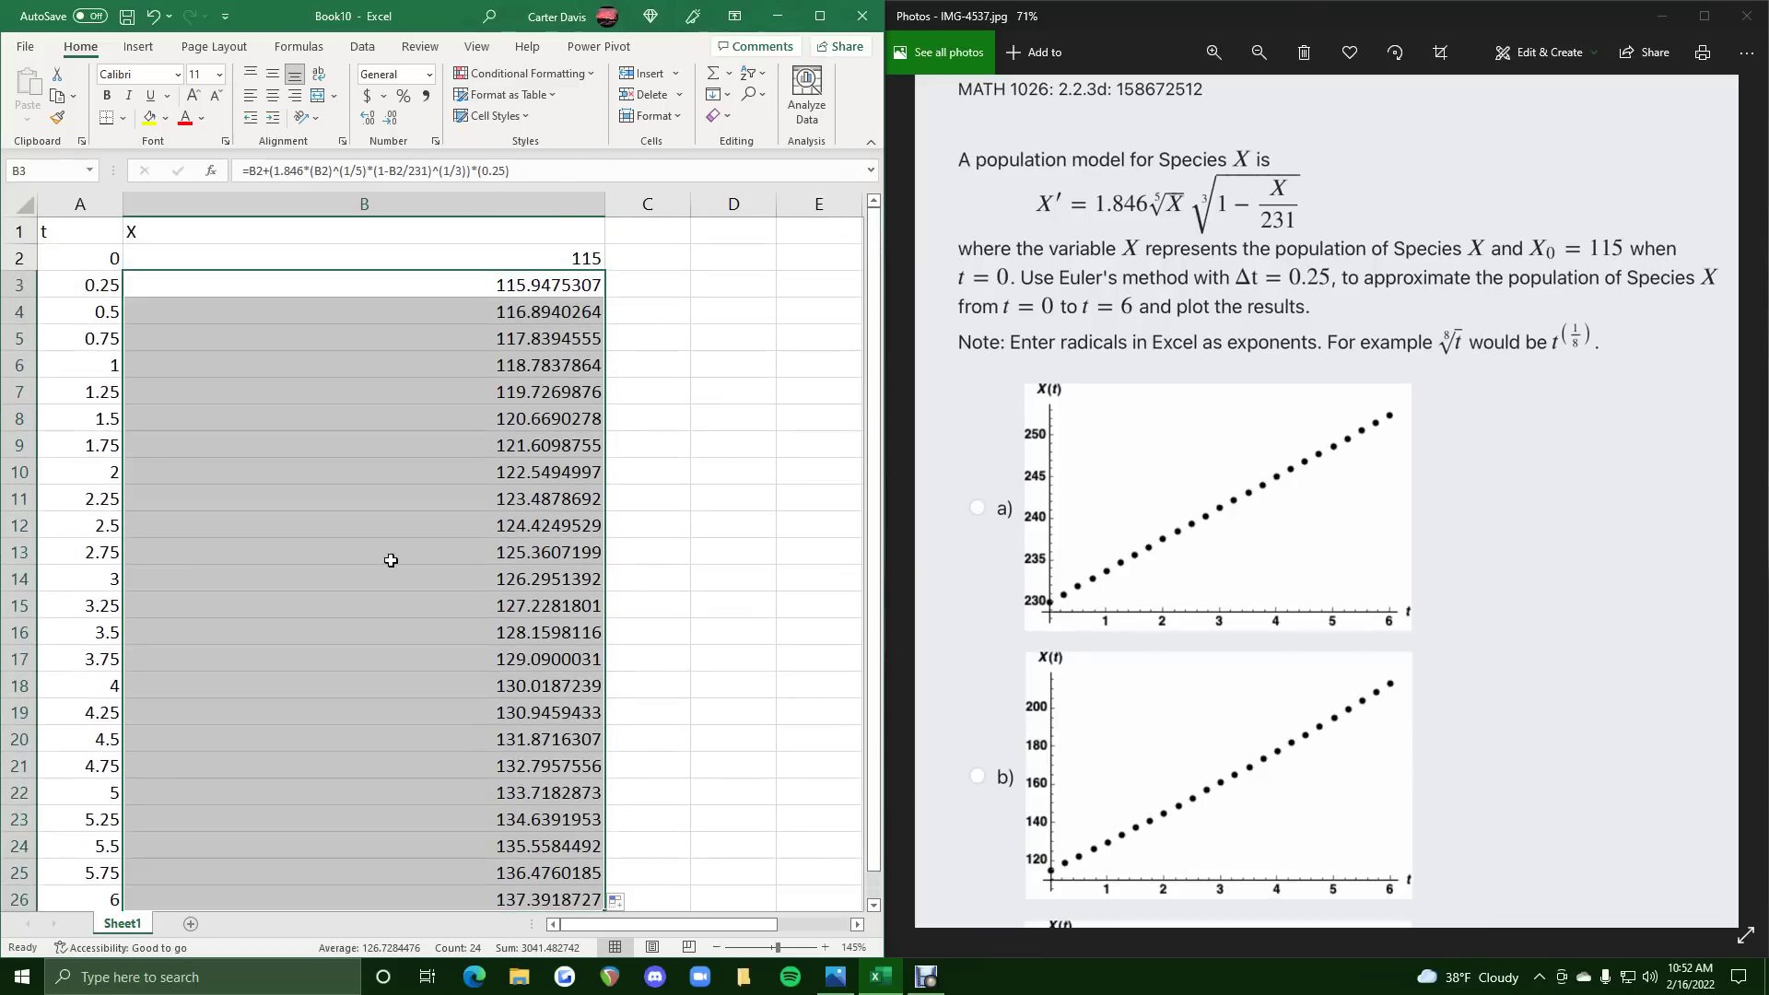
Plot A2:B26 as a plain scatter chart of X against t.
left_click(99, 258)
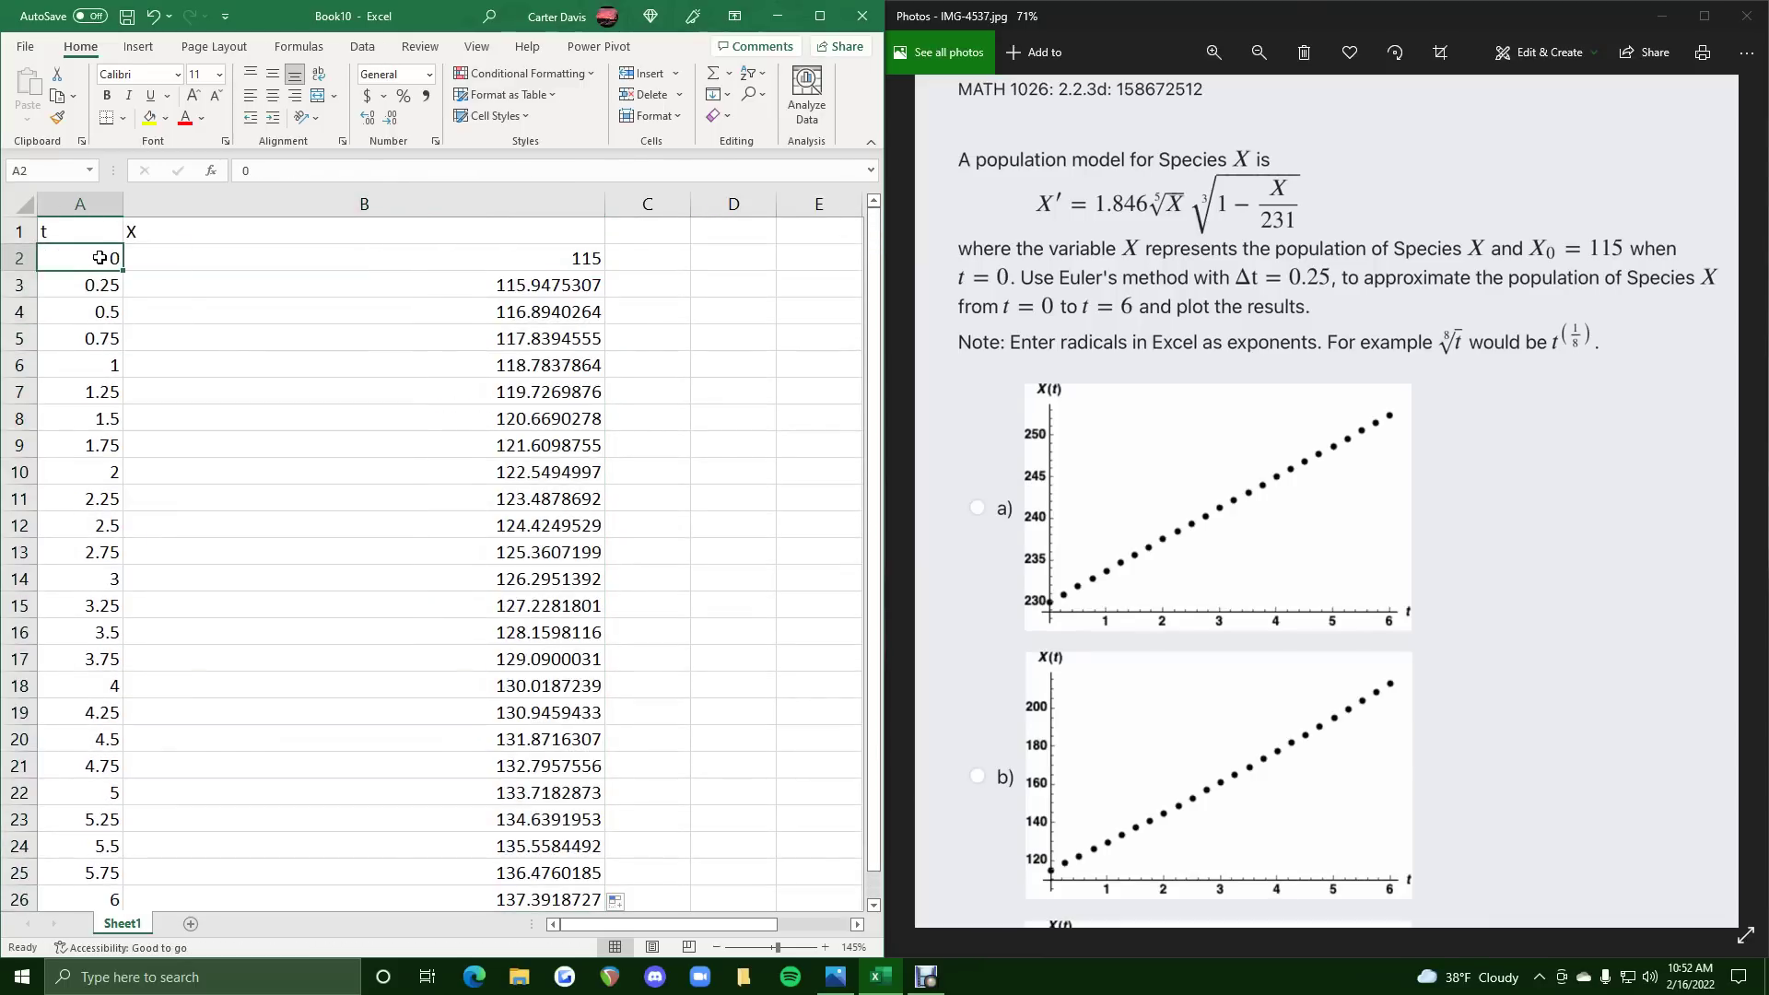
left_click_drag(99, 258, 501, 897)
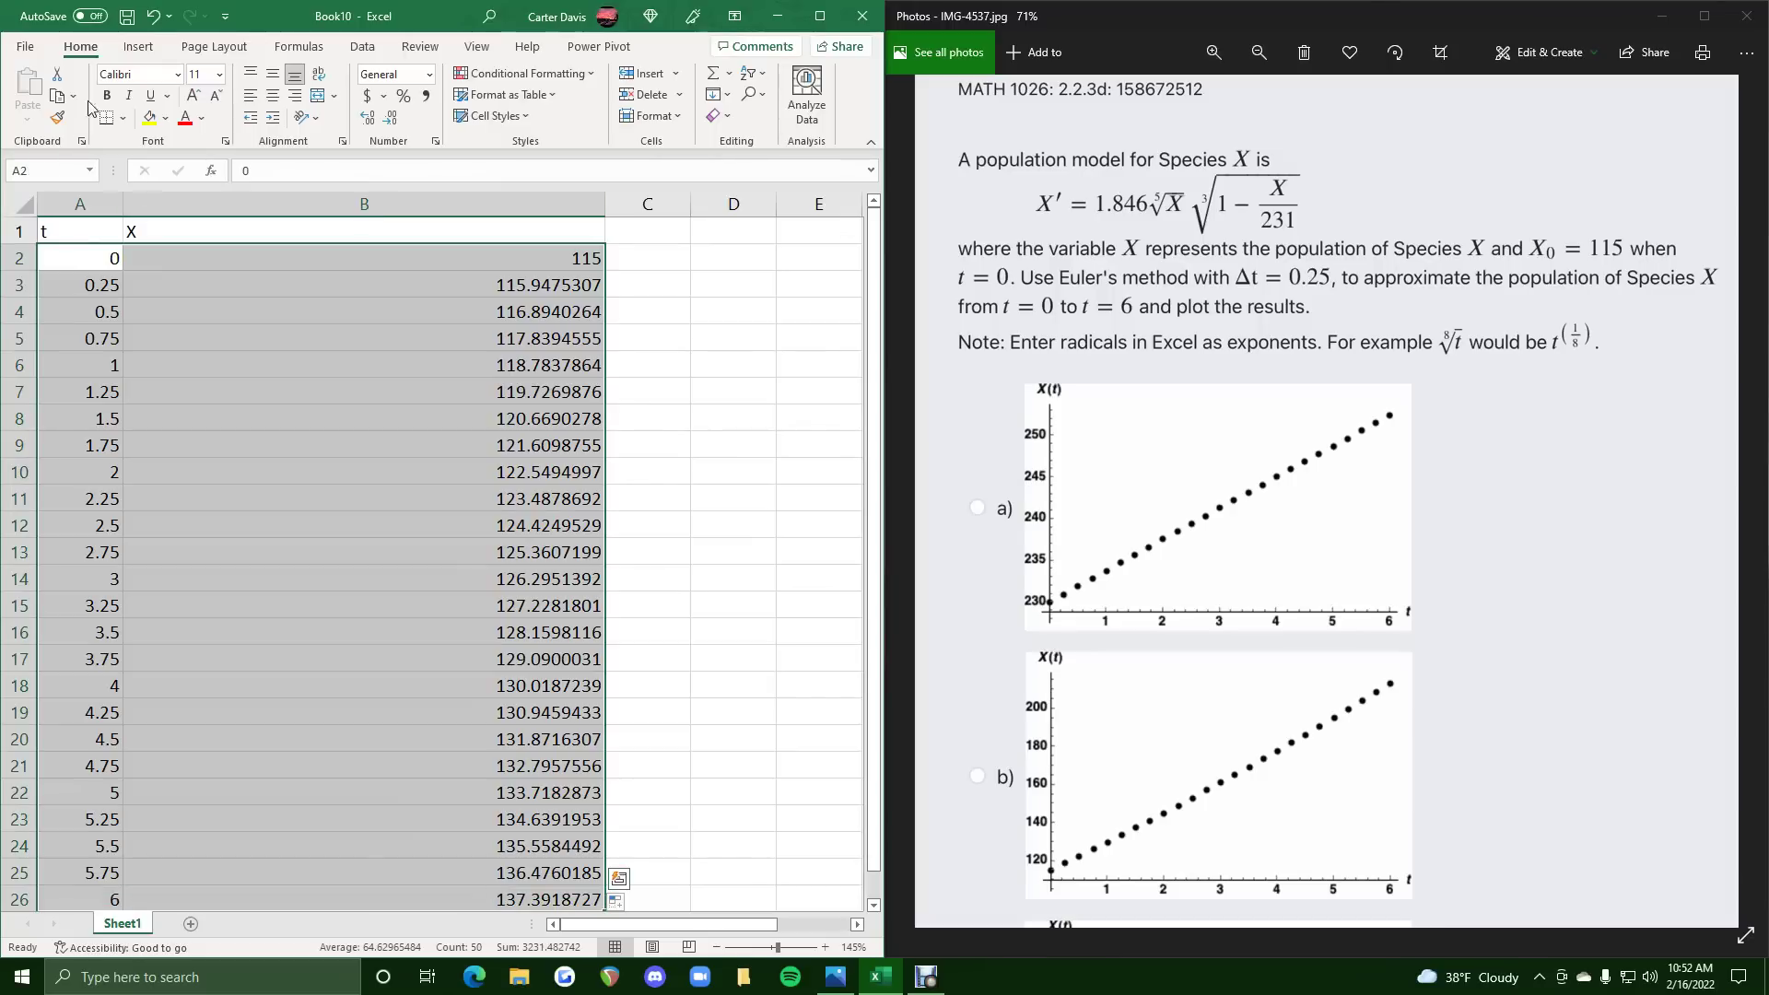
left_click(147, 46)
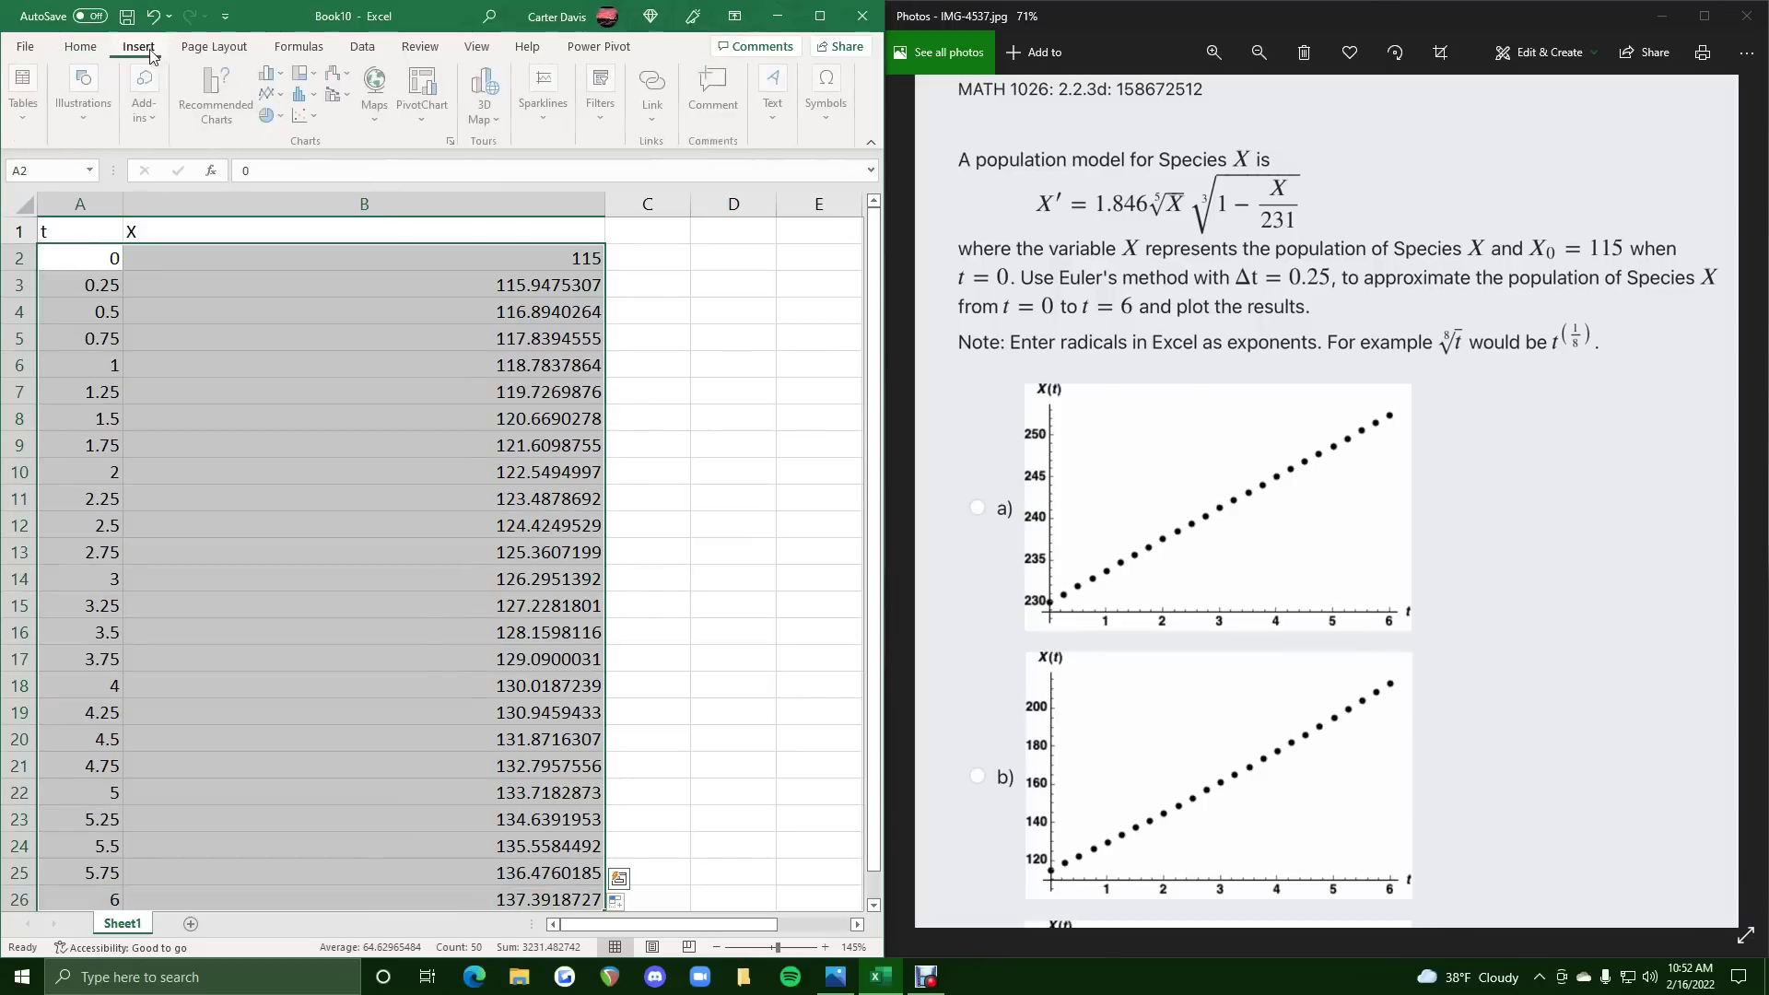
left_click(304, 115)
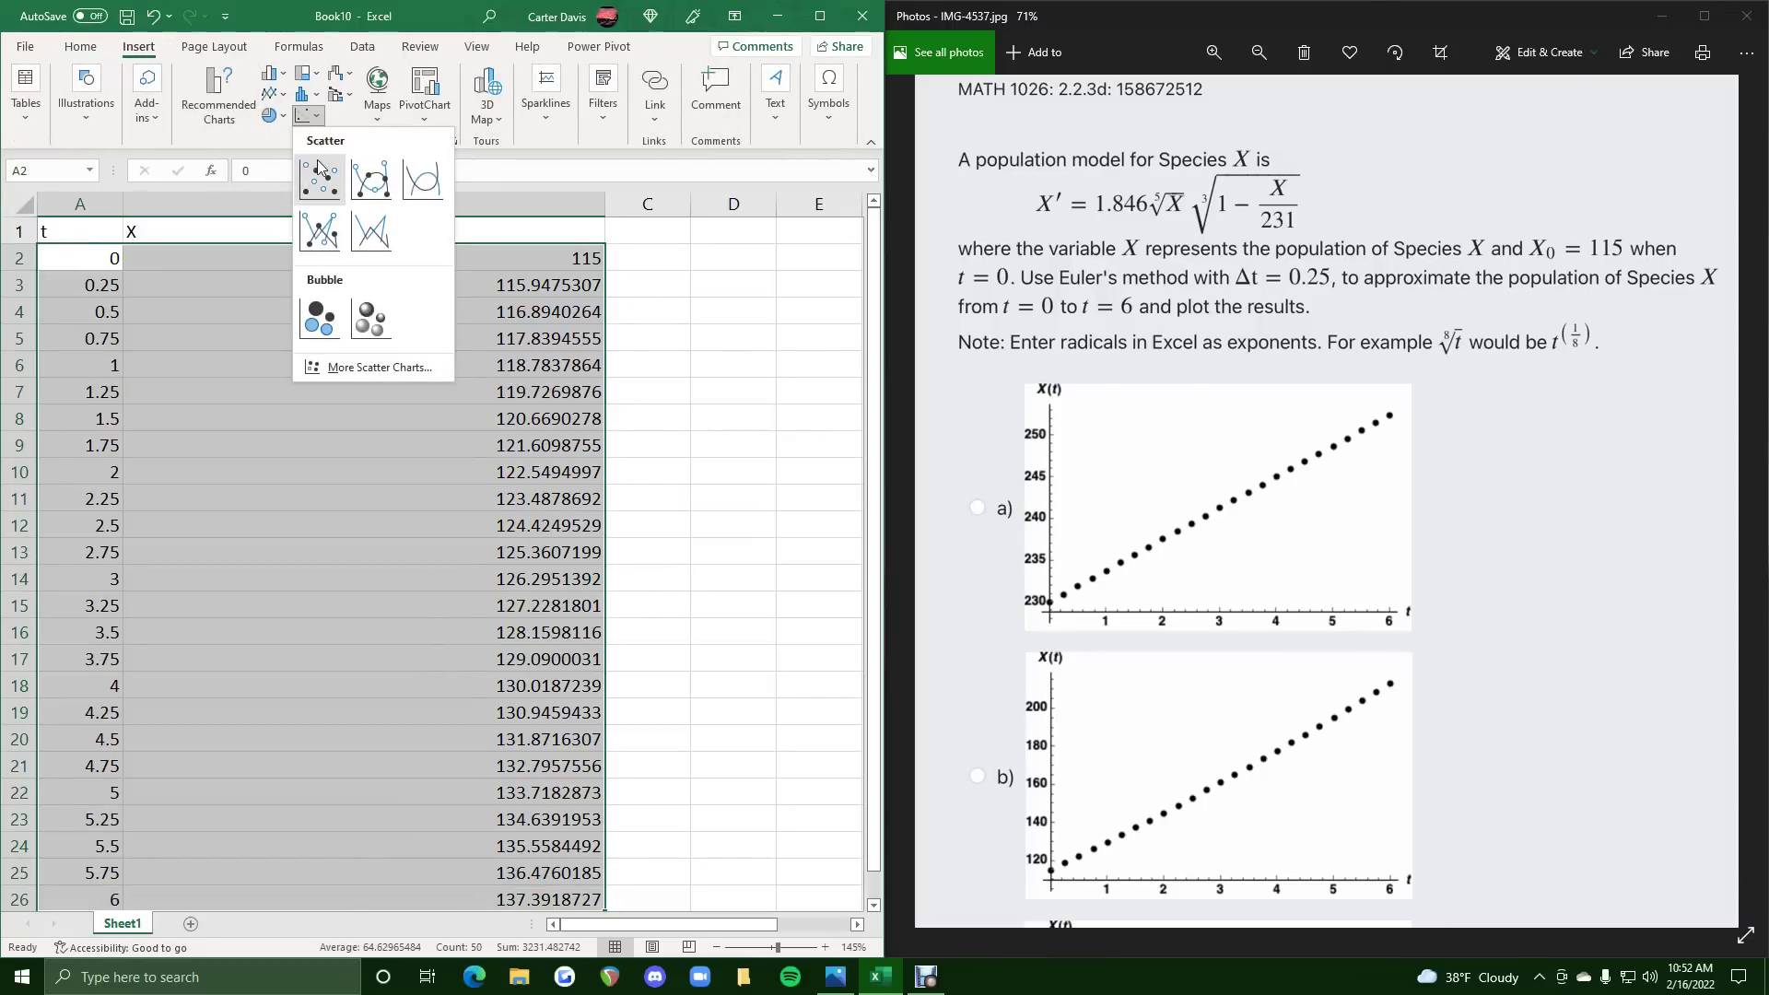
left_click(317, 175)
left_click_drag(562, 402, 586, 383)
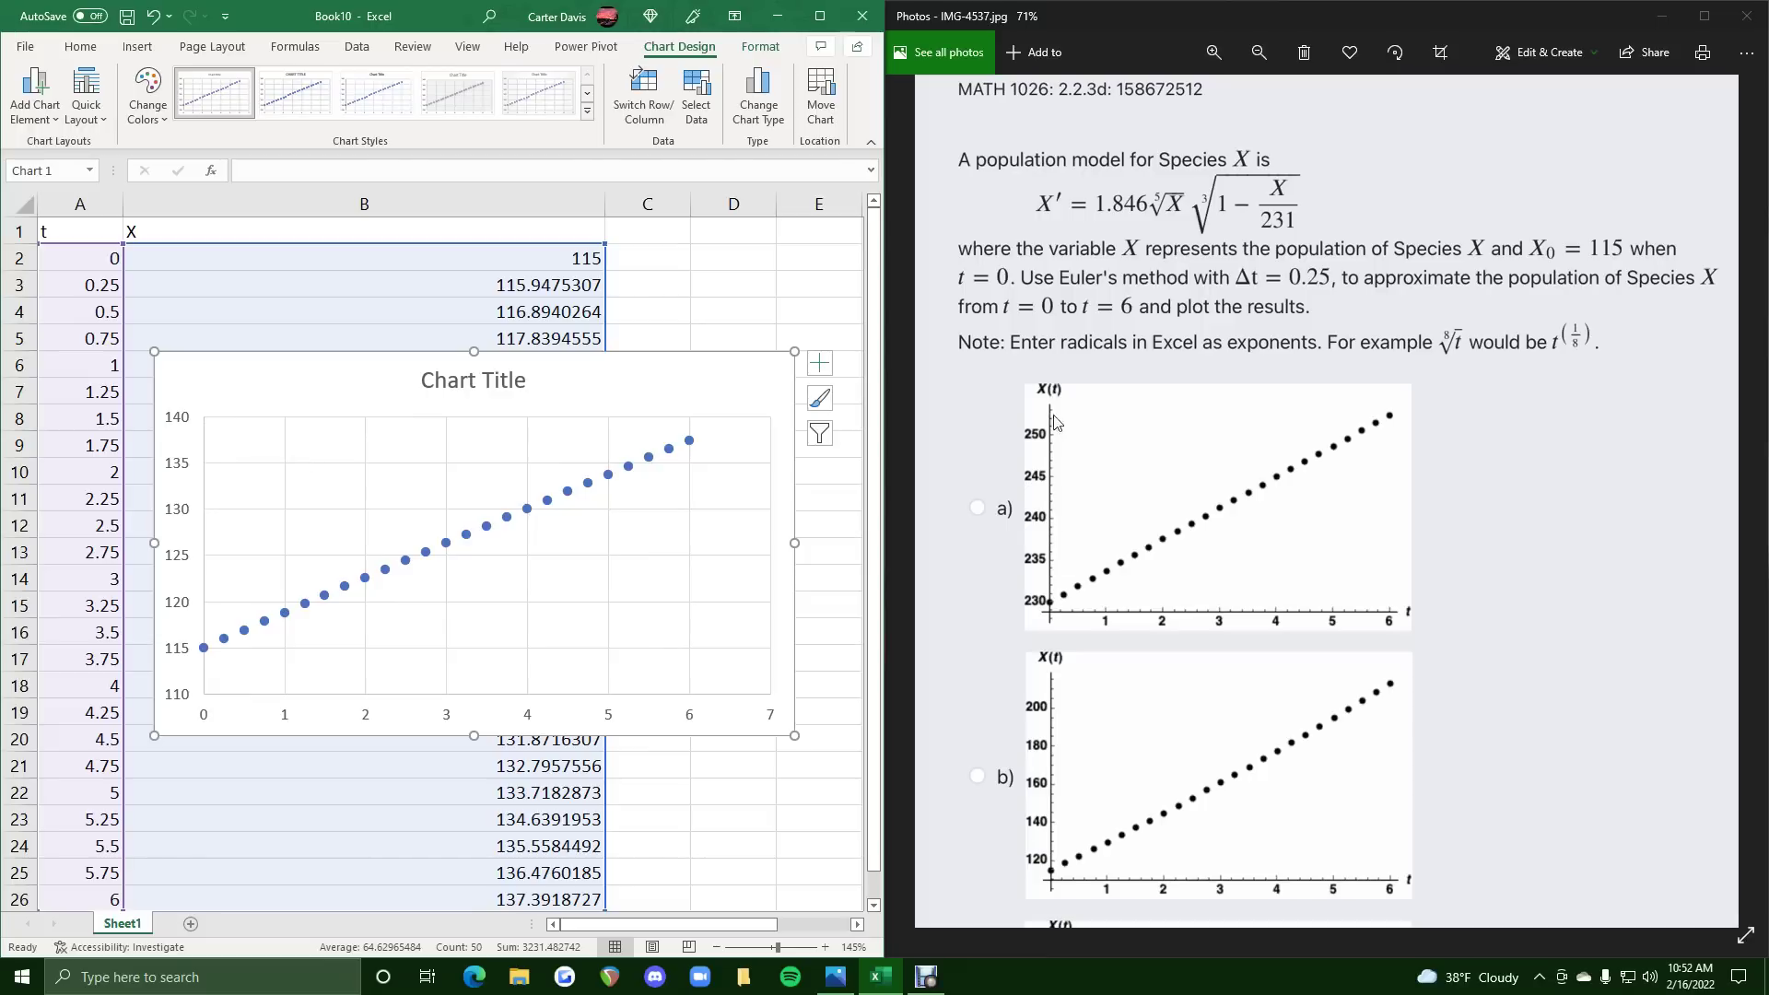
left_click(1032, 582)
scroll(1046, 461, "down", 4)
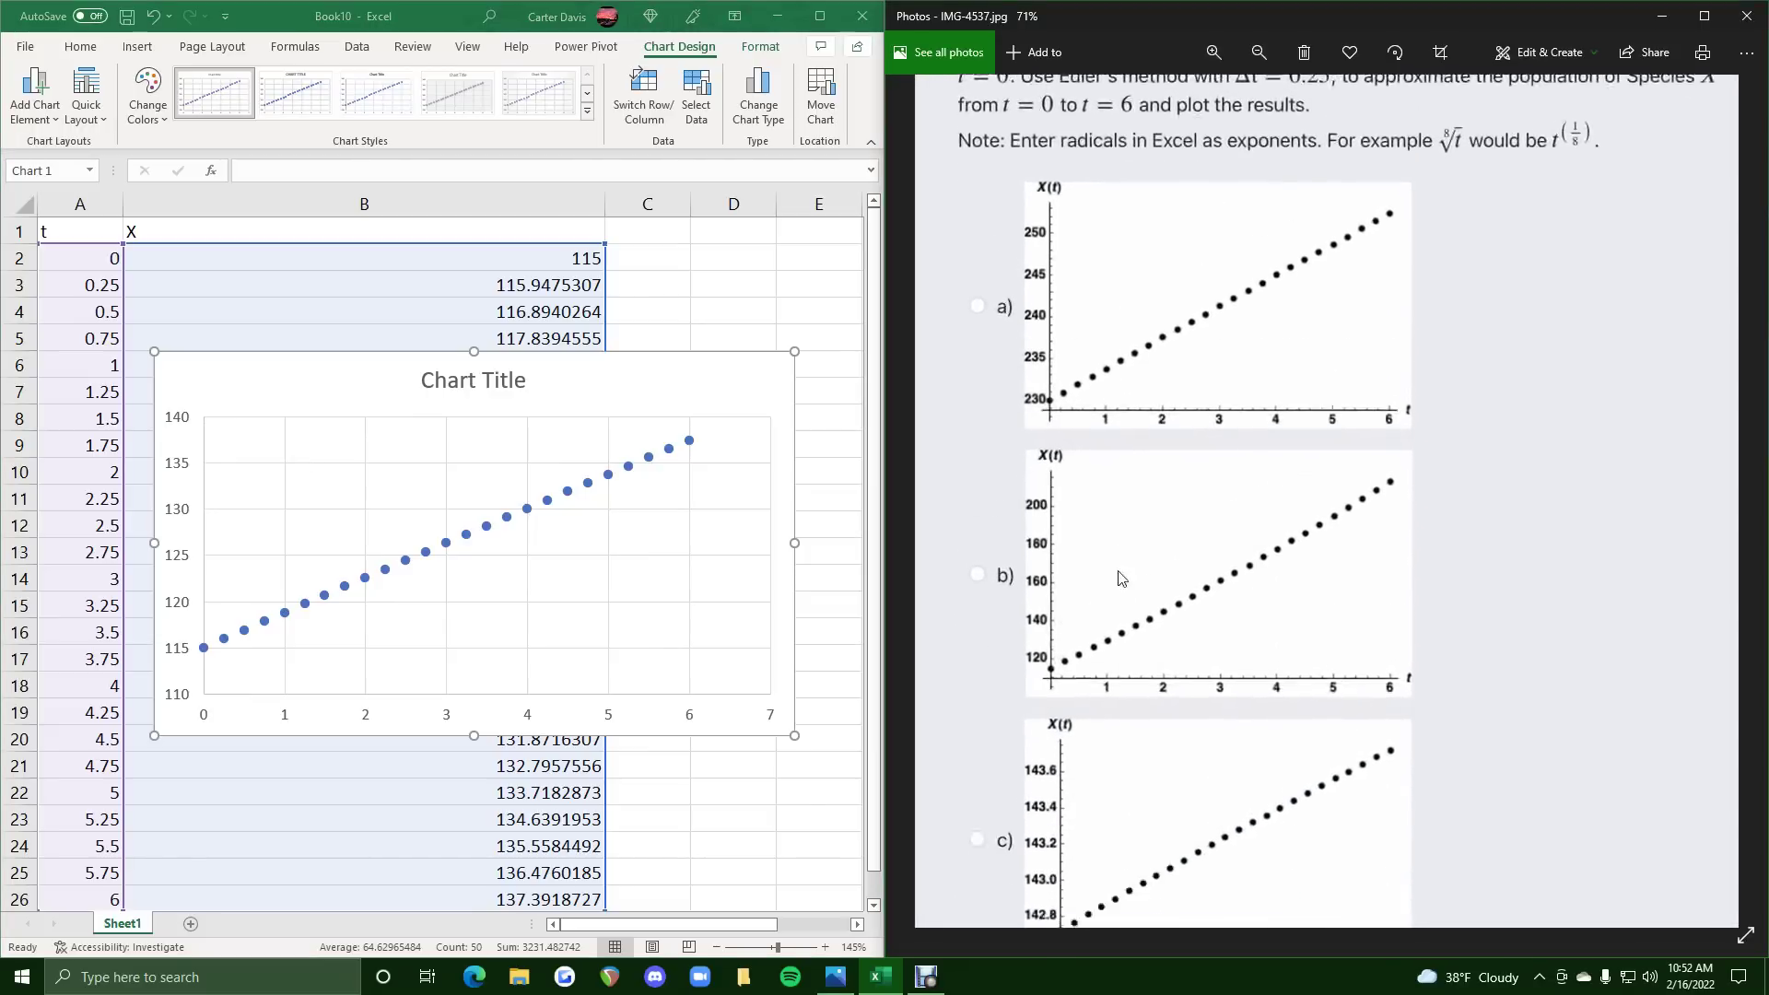
Compare answer graphs c) and d) against the chart, then move to the next example video.
scroll(1080, 373, "down", 3)
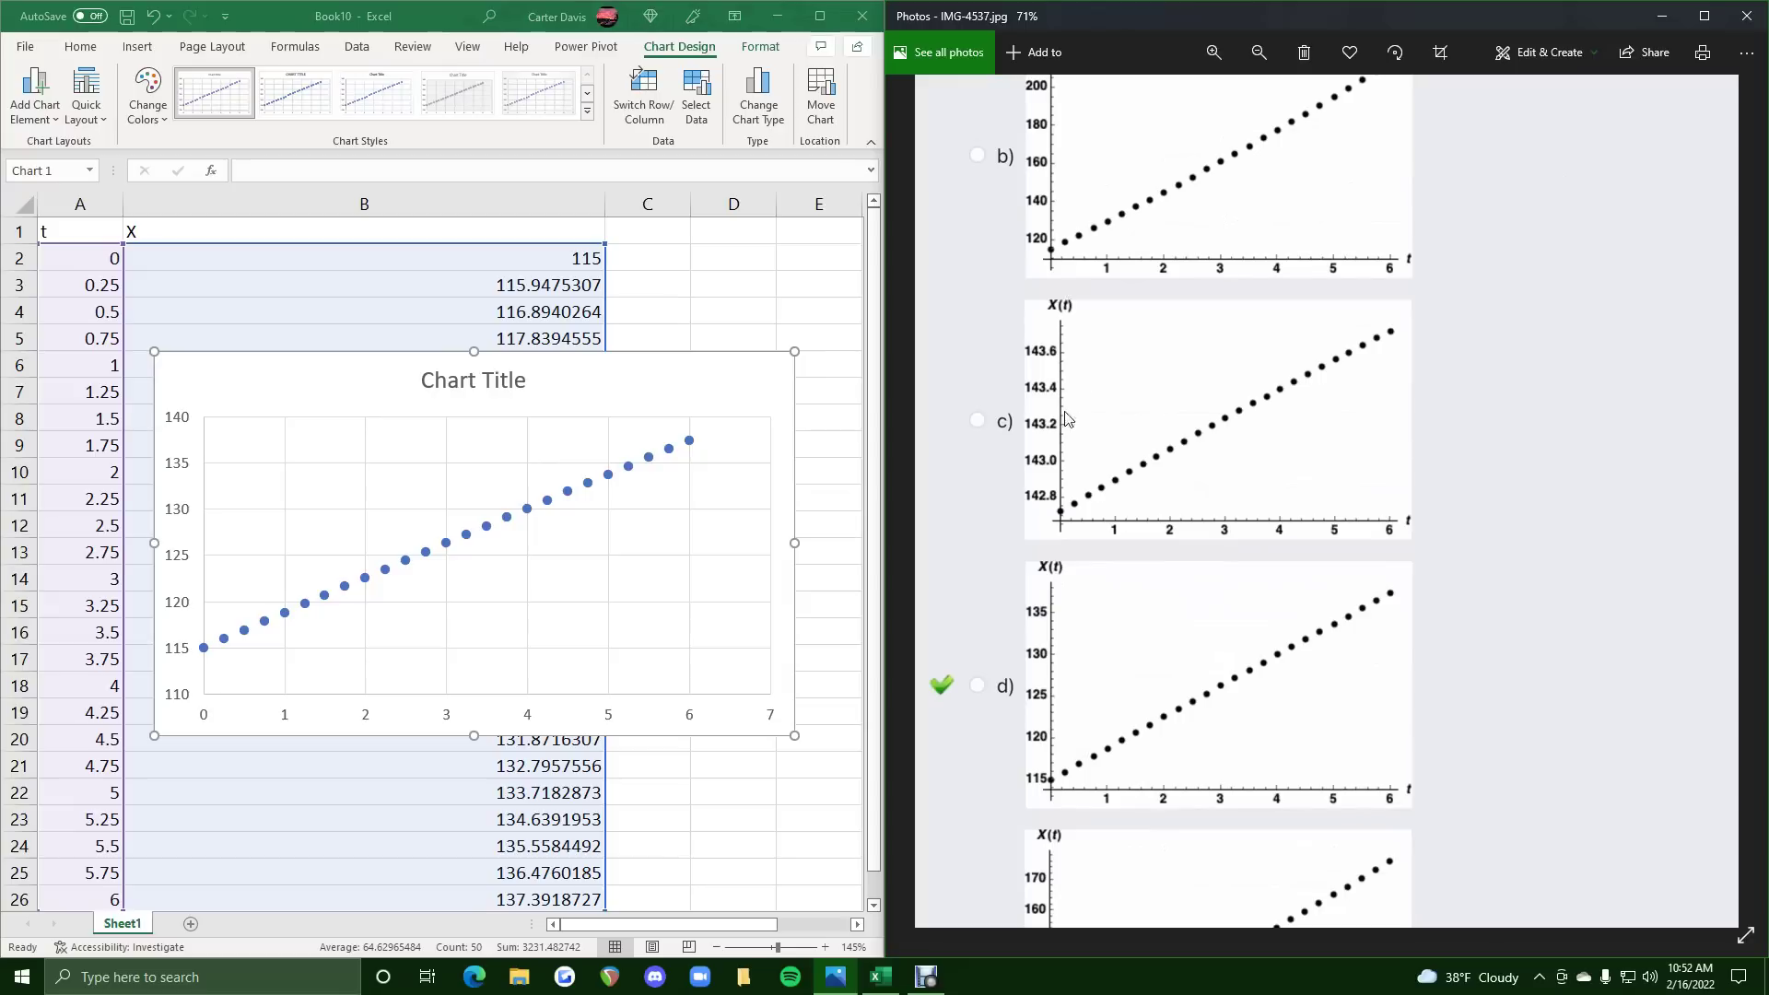
scroll(1070, 415, "up", 2)
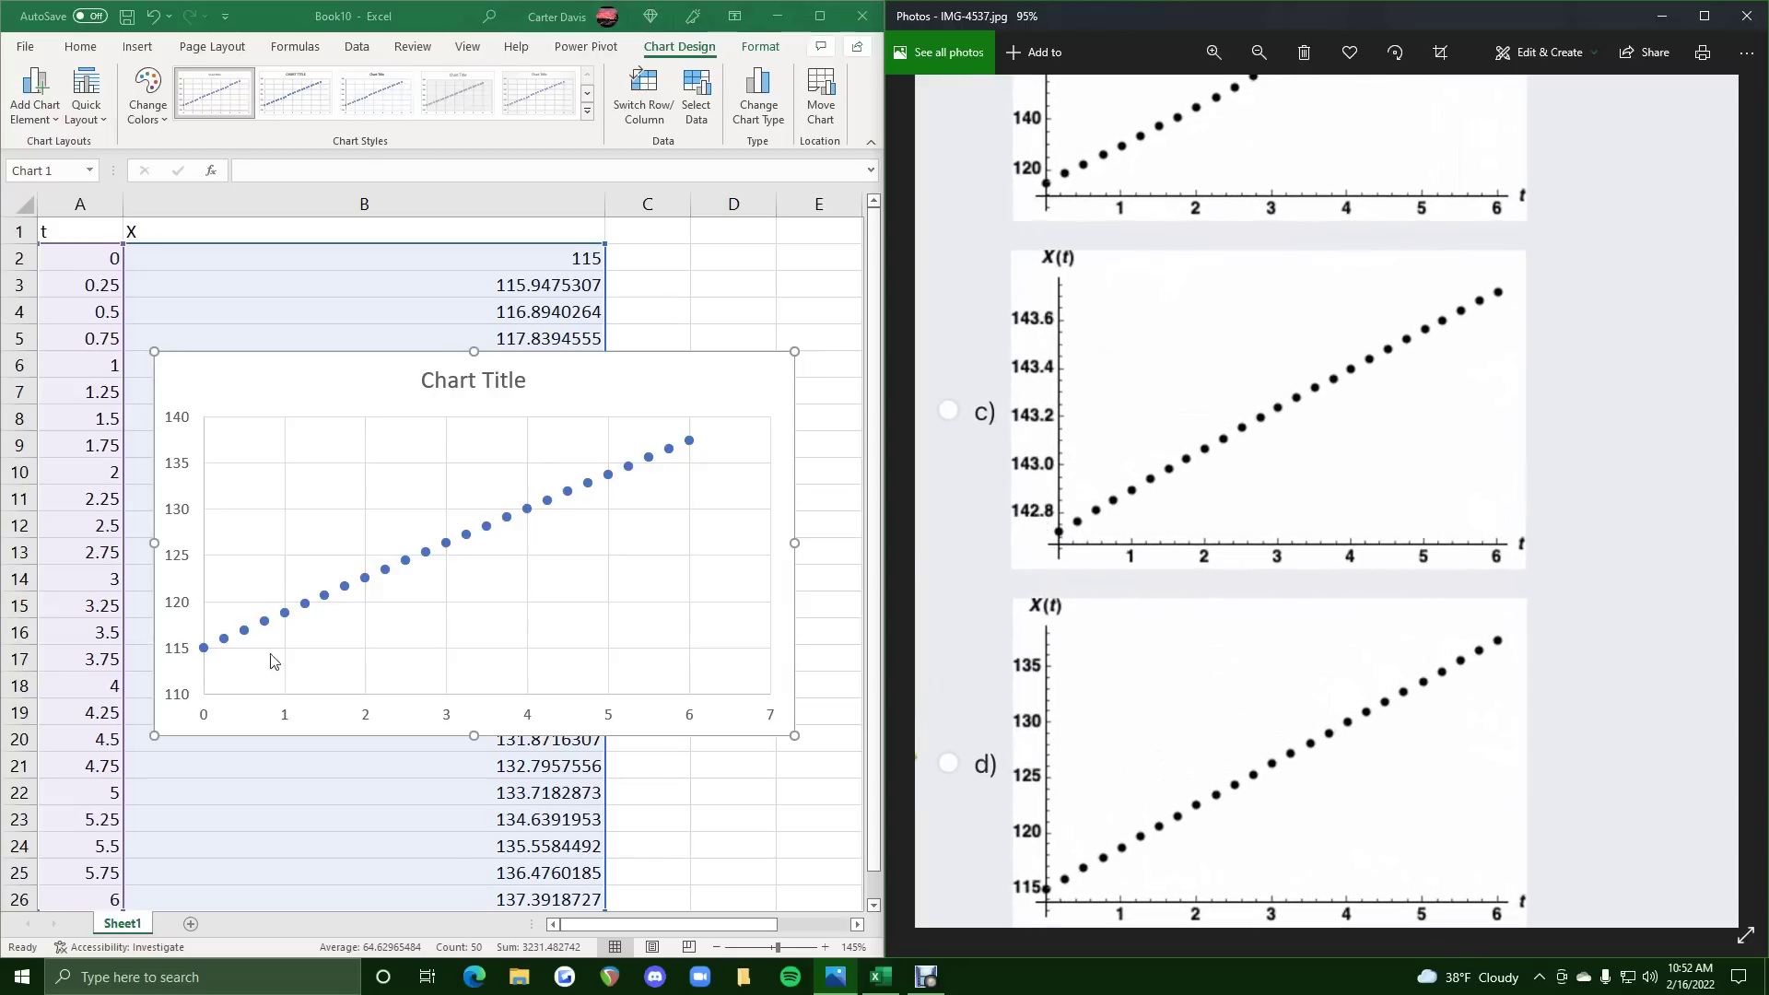
scroll(1037, 700, "down", 2)
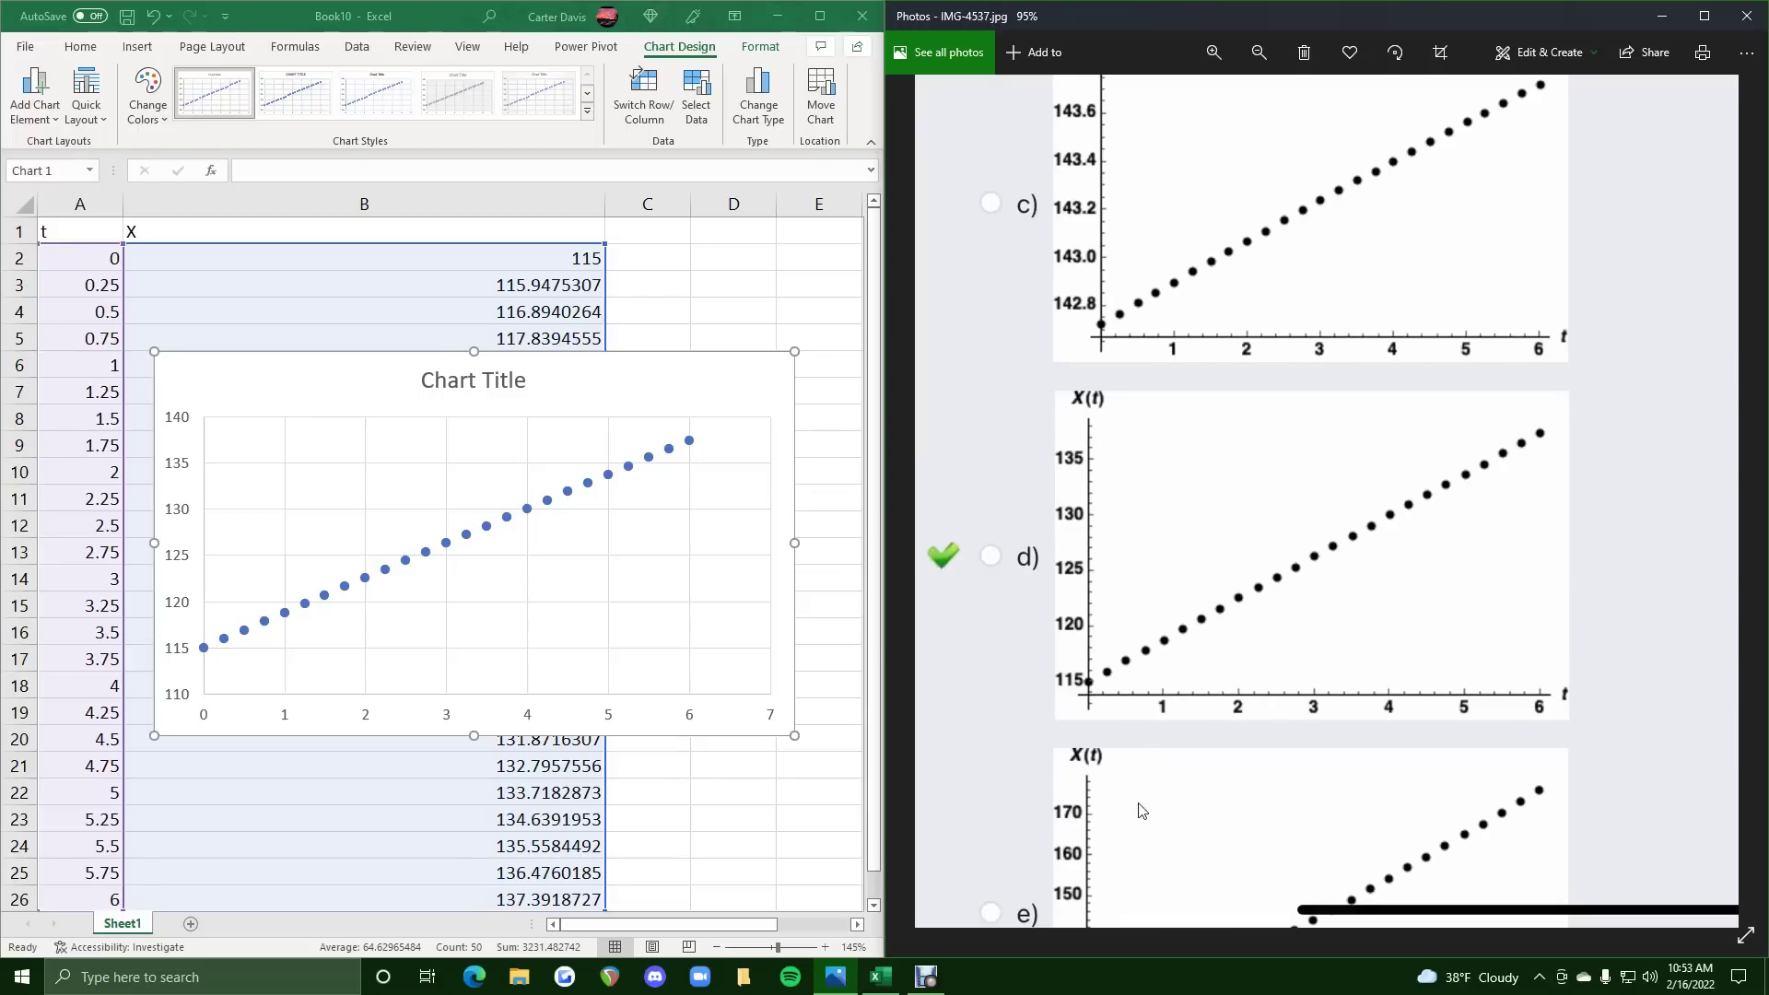
scroll(1140, 807, "up", 3)
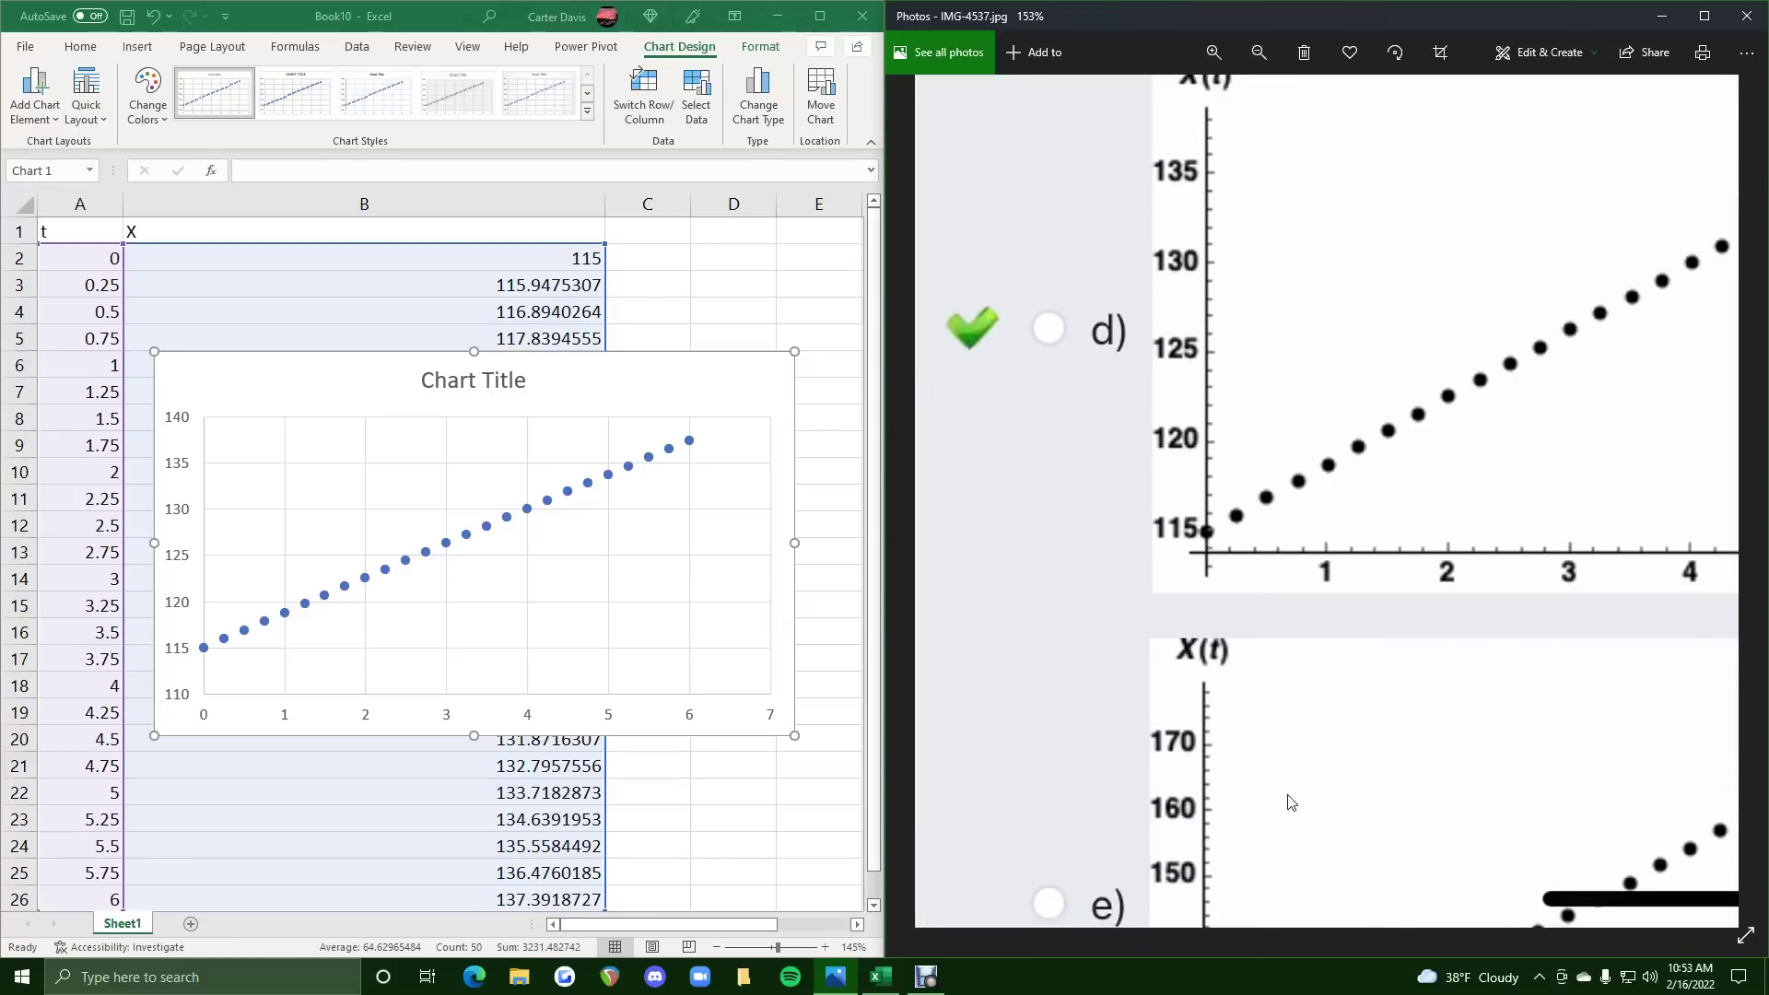
scroll(1290, 801, "down", 8)
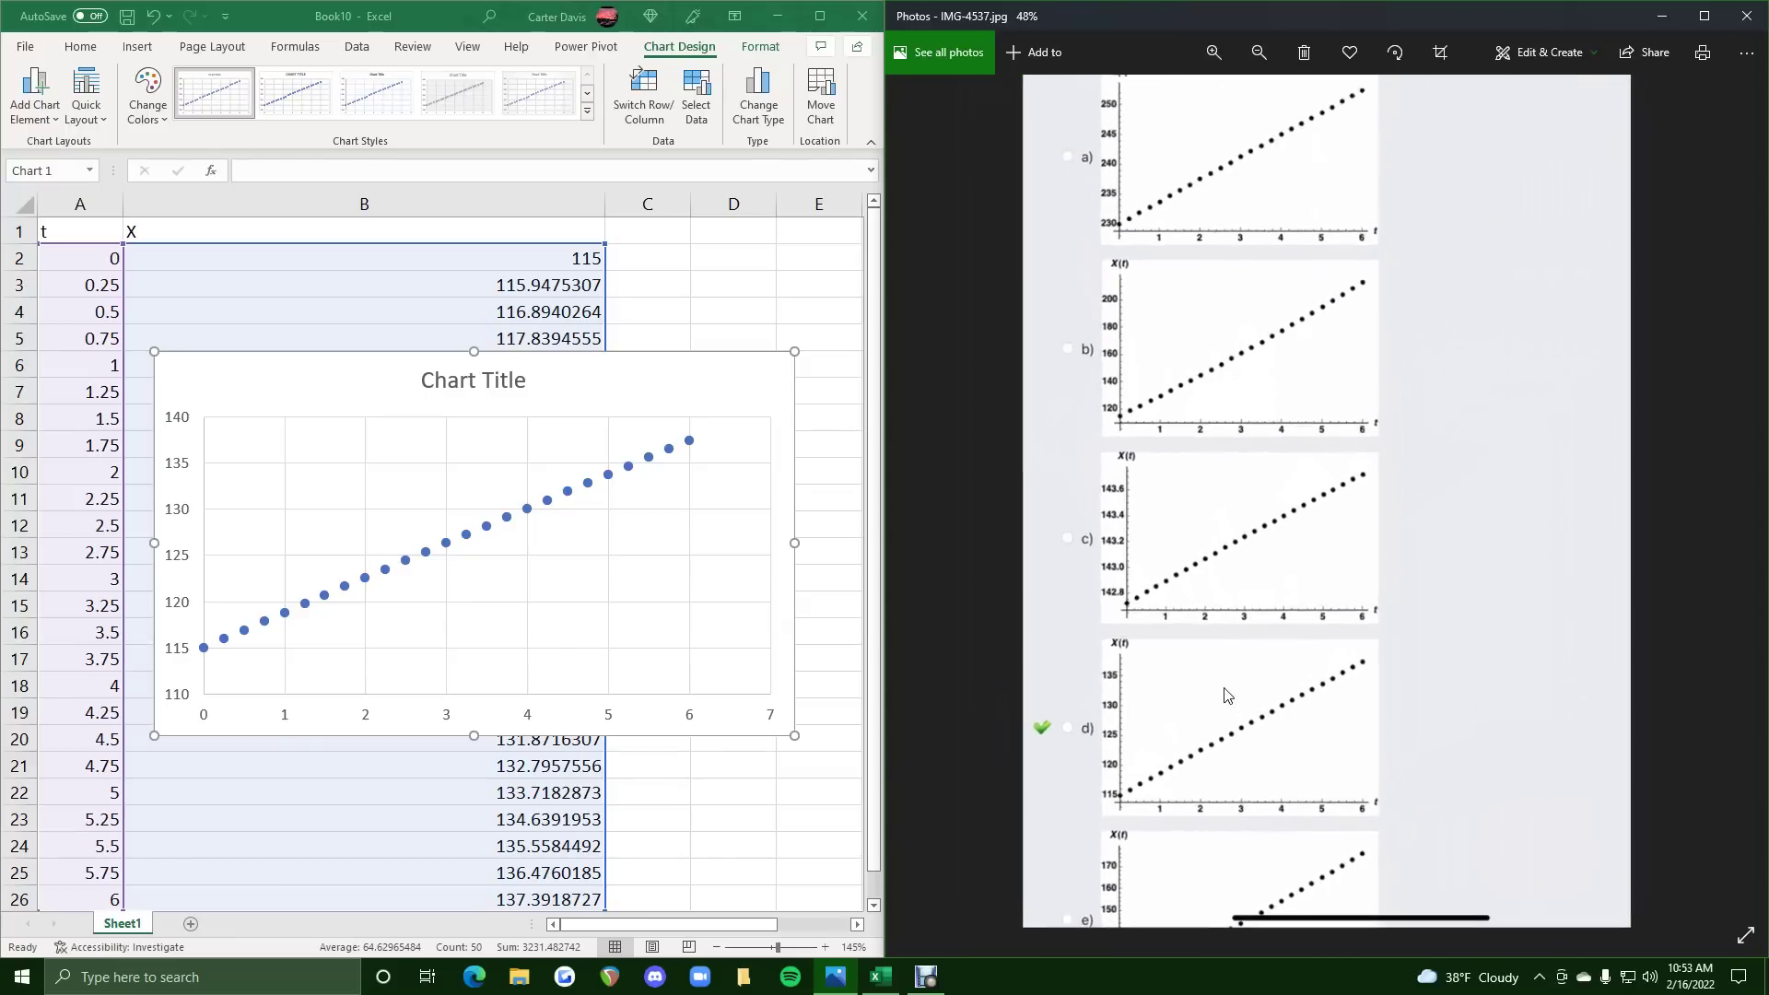
scroll(1224, 695, "up", 2)
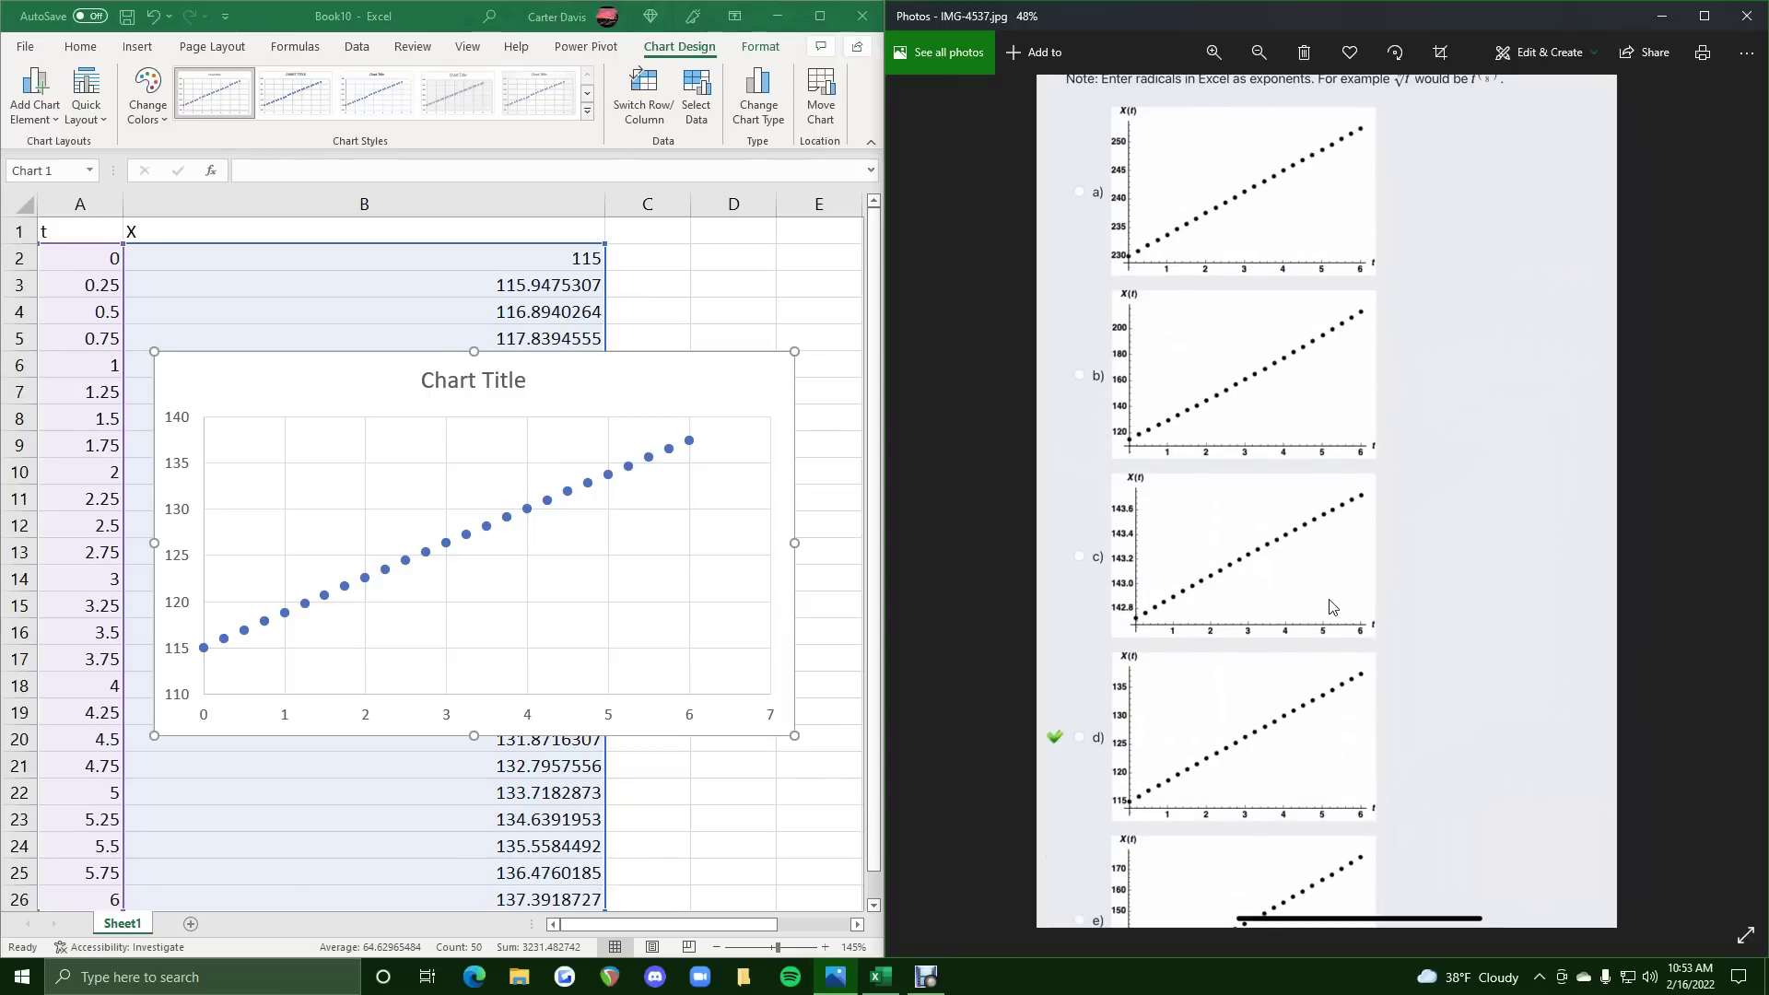
key("Right")
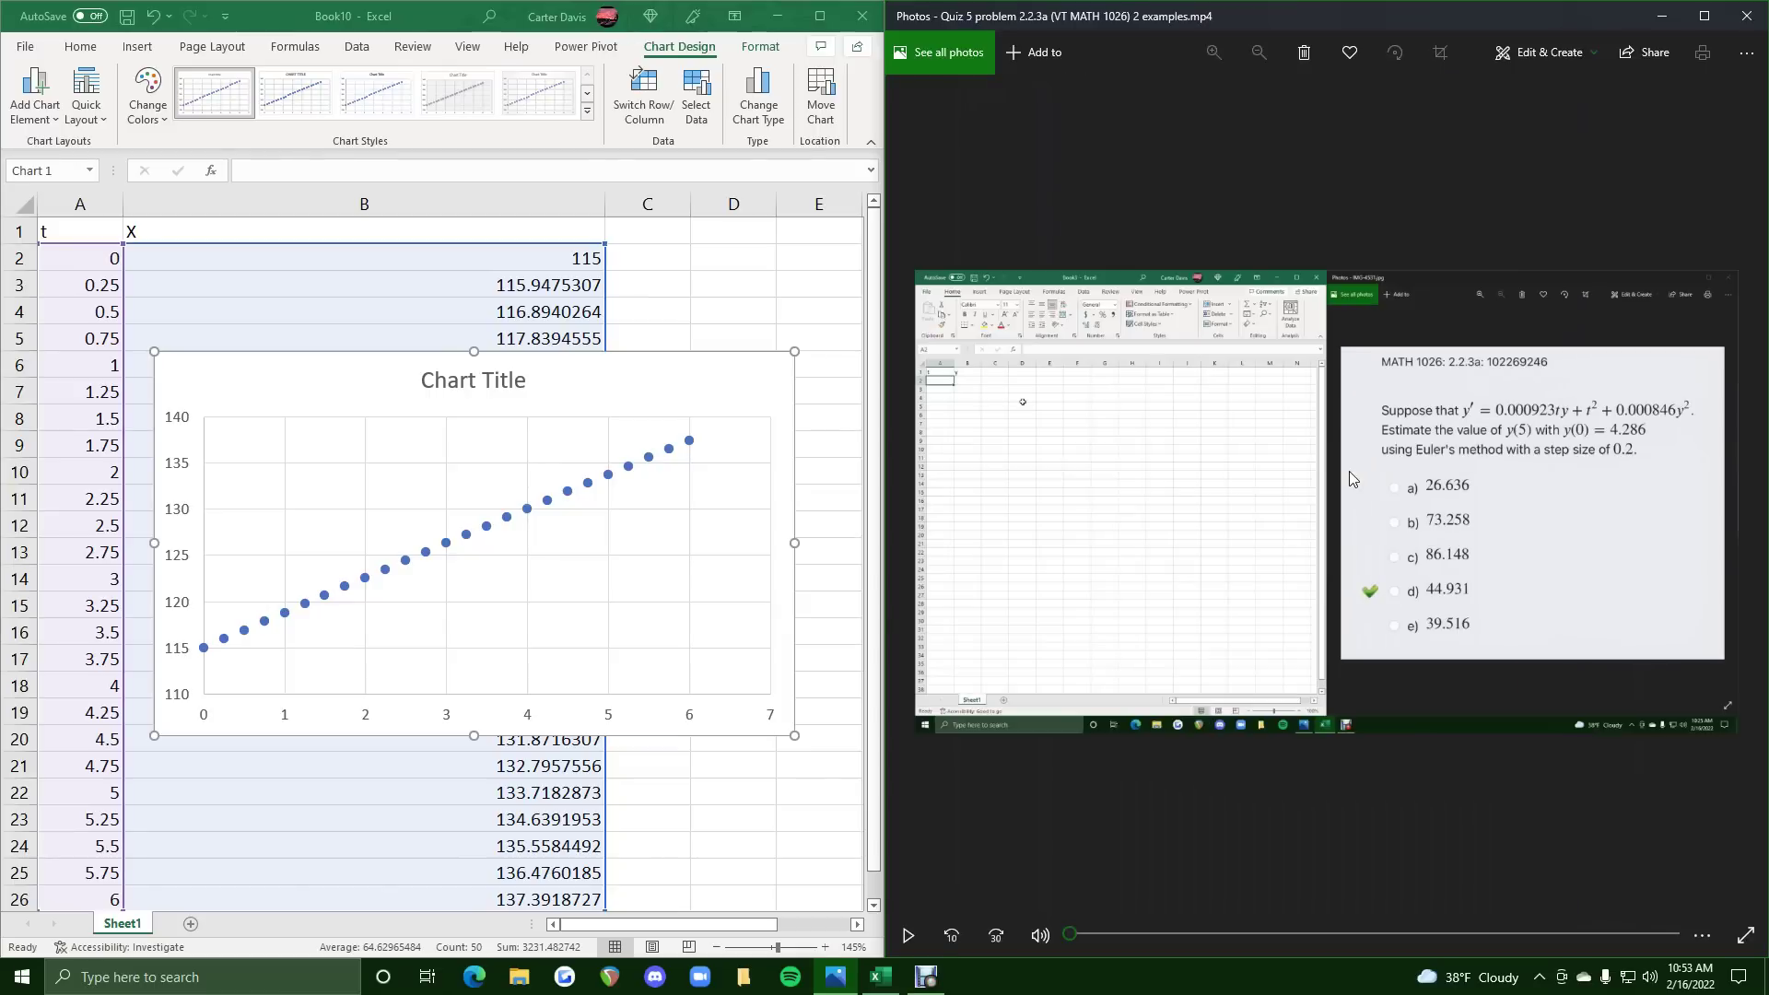
Enter headers t and X in A1 and B1 of the new workbook.
key("Right")
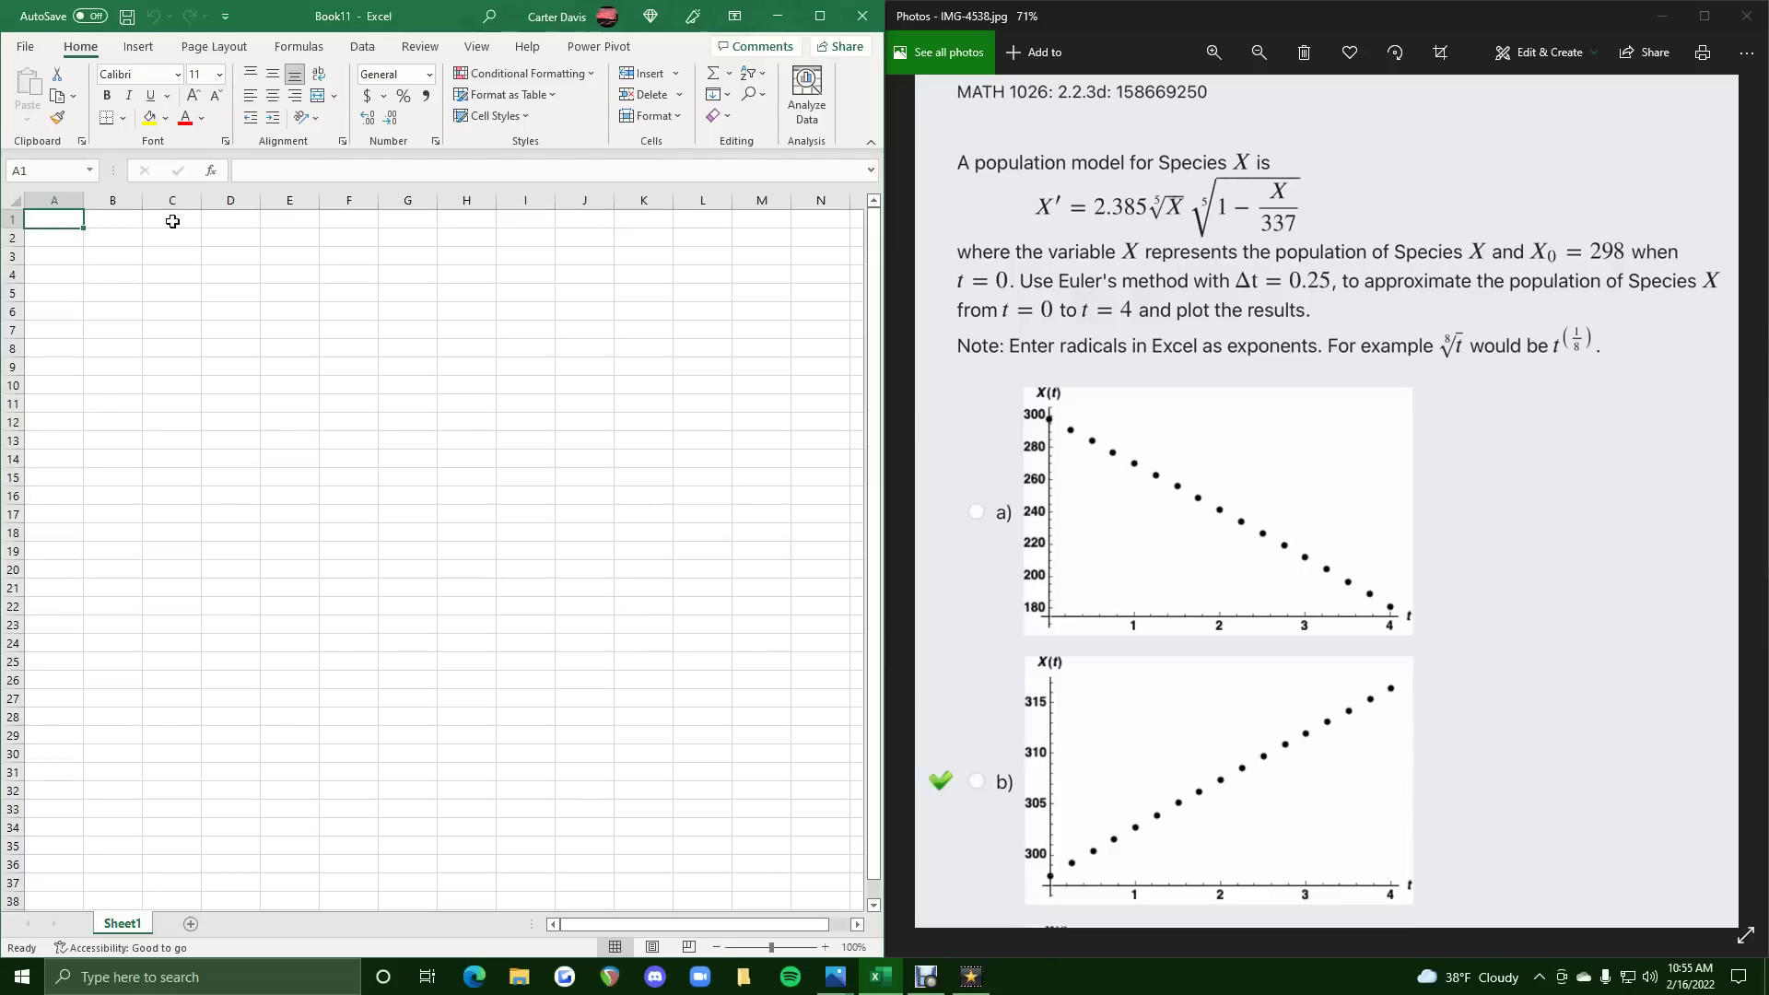
type("t")
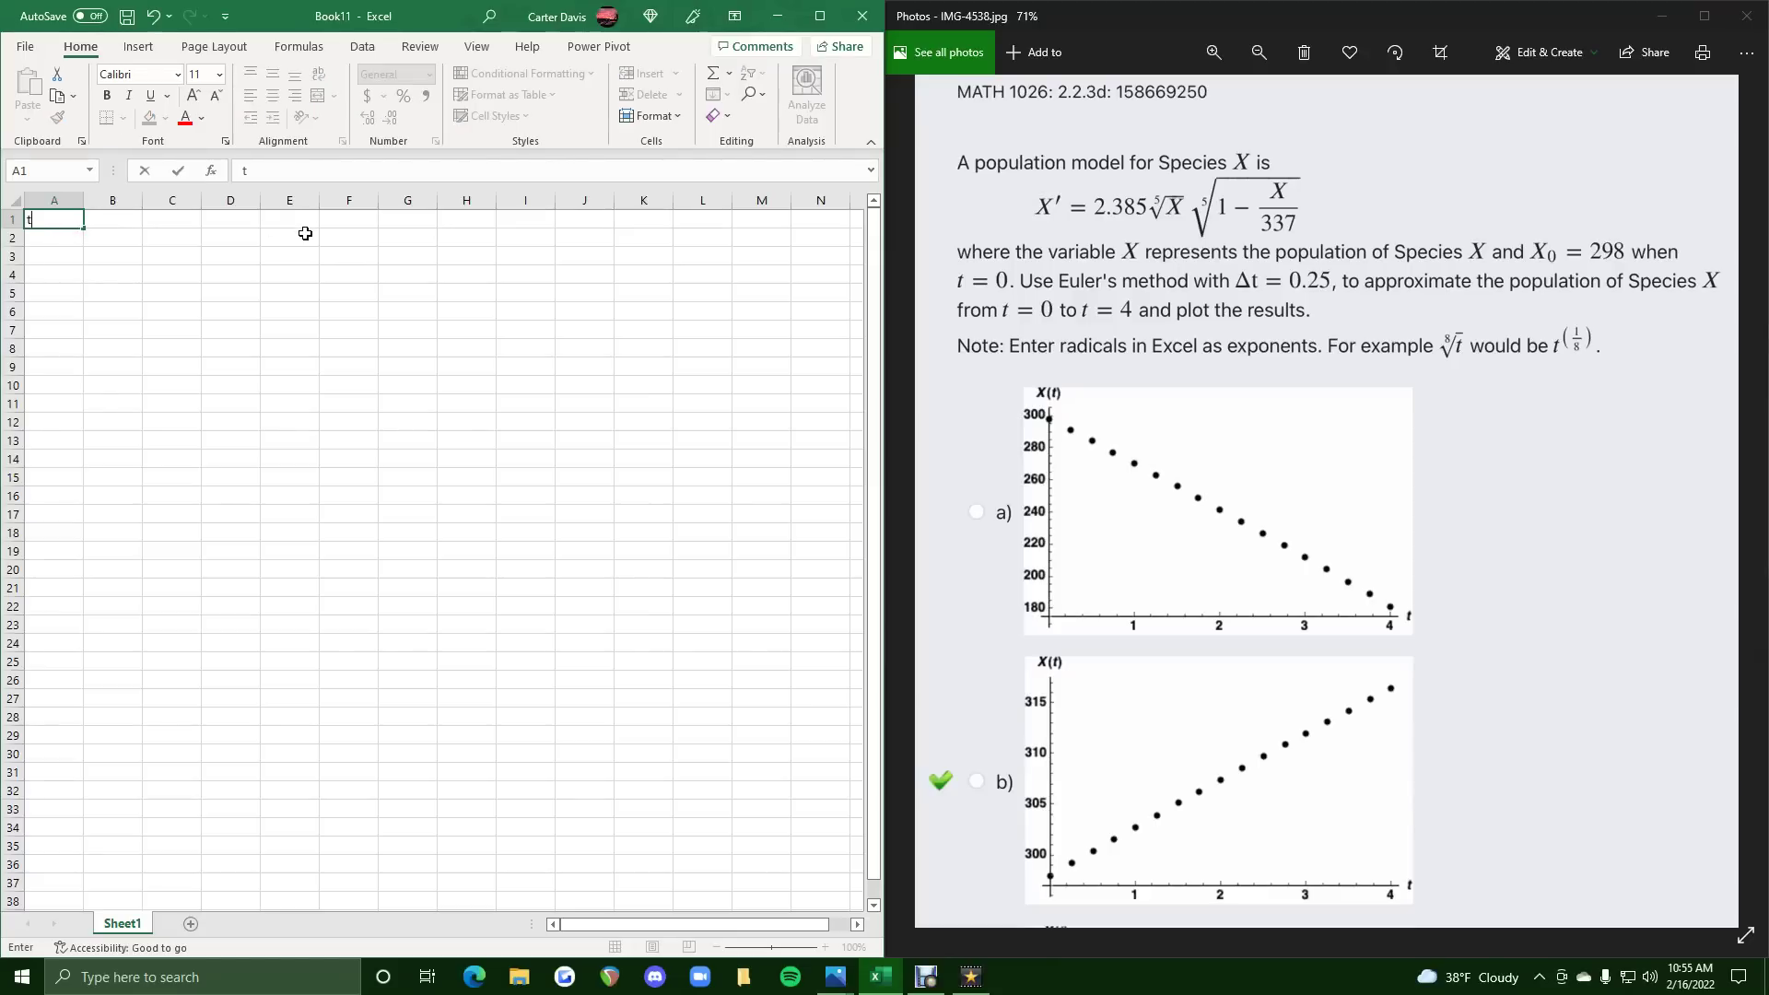
key("Return")
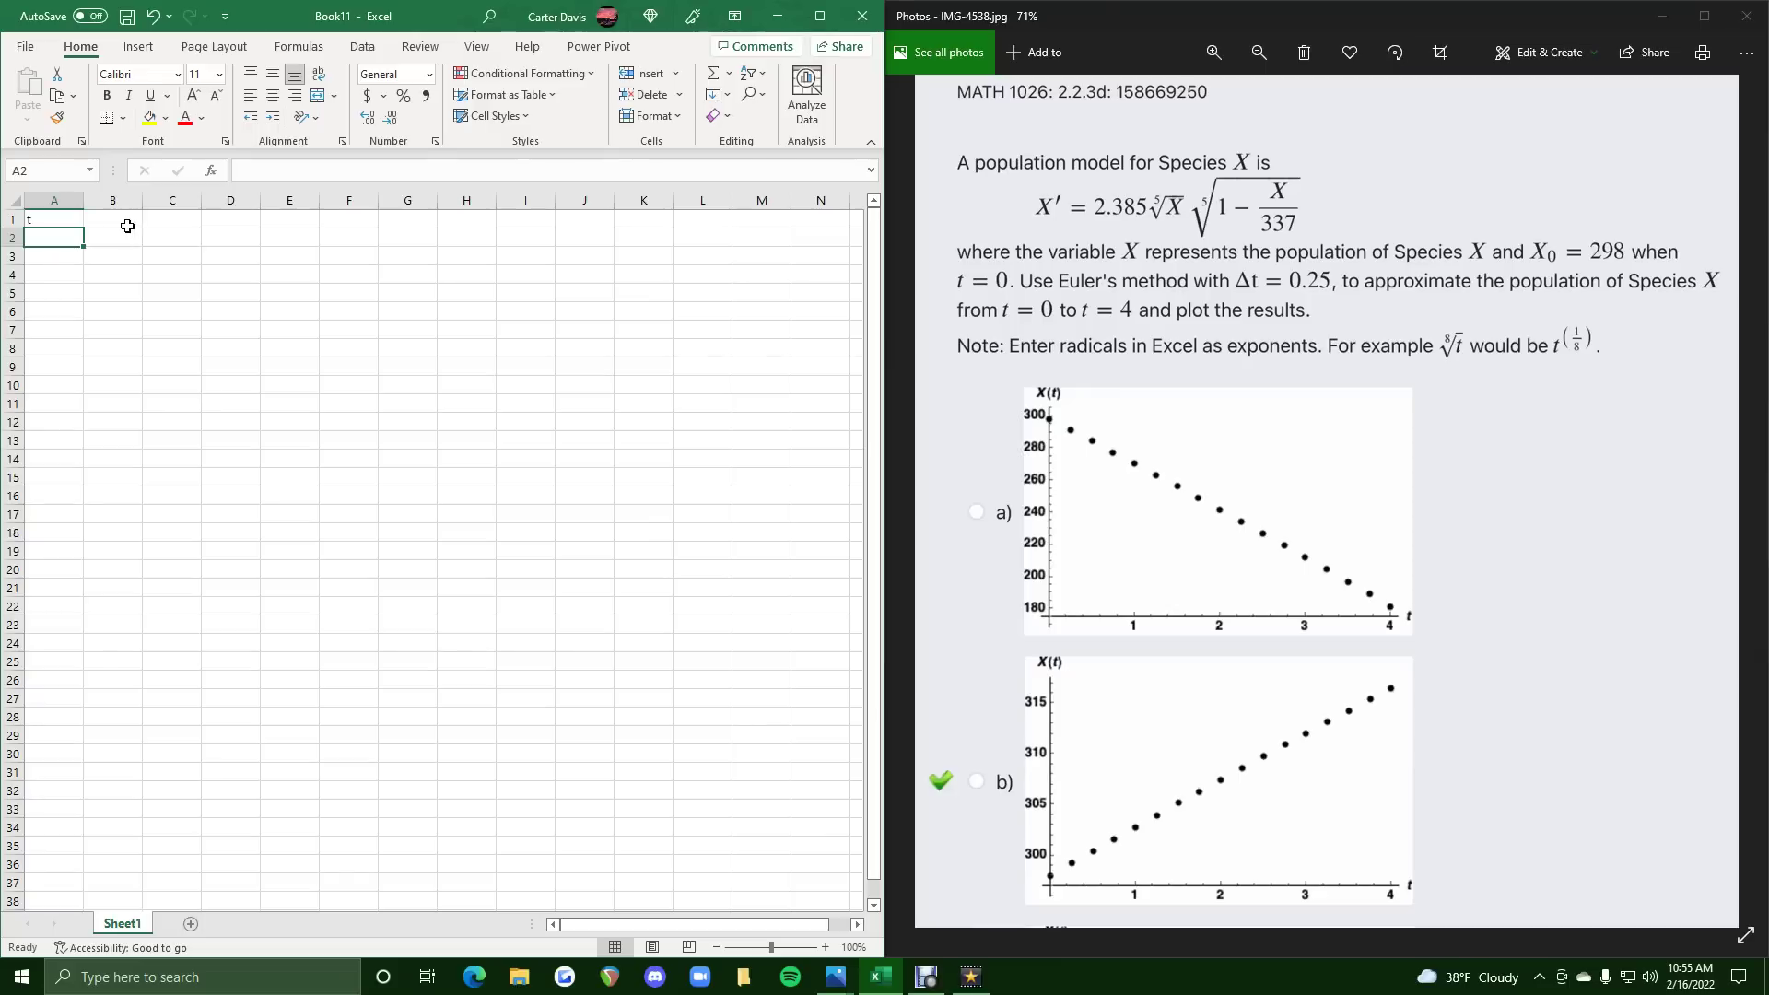
left_click(127, 224)
type("X")
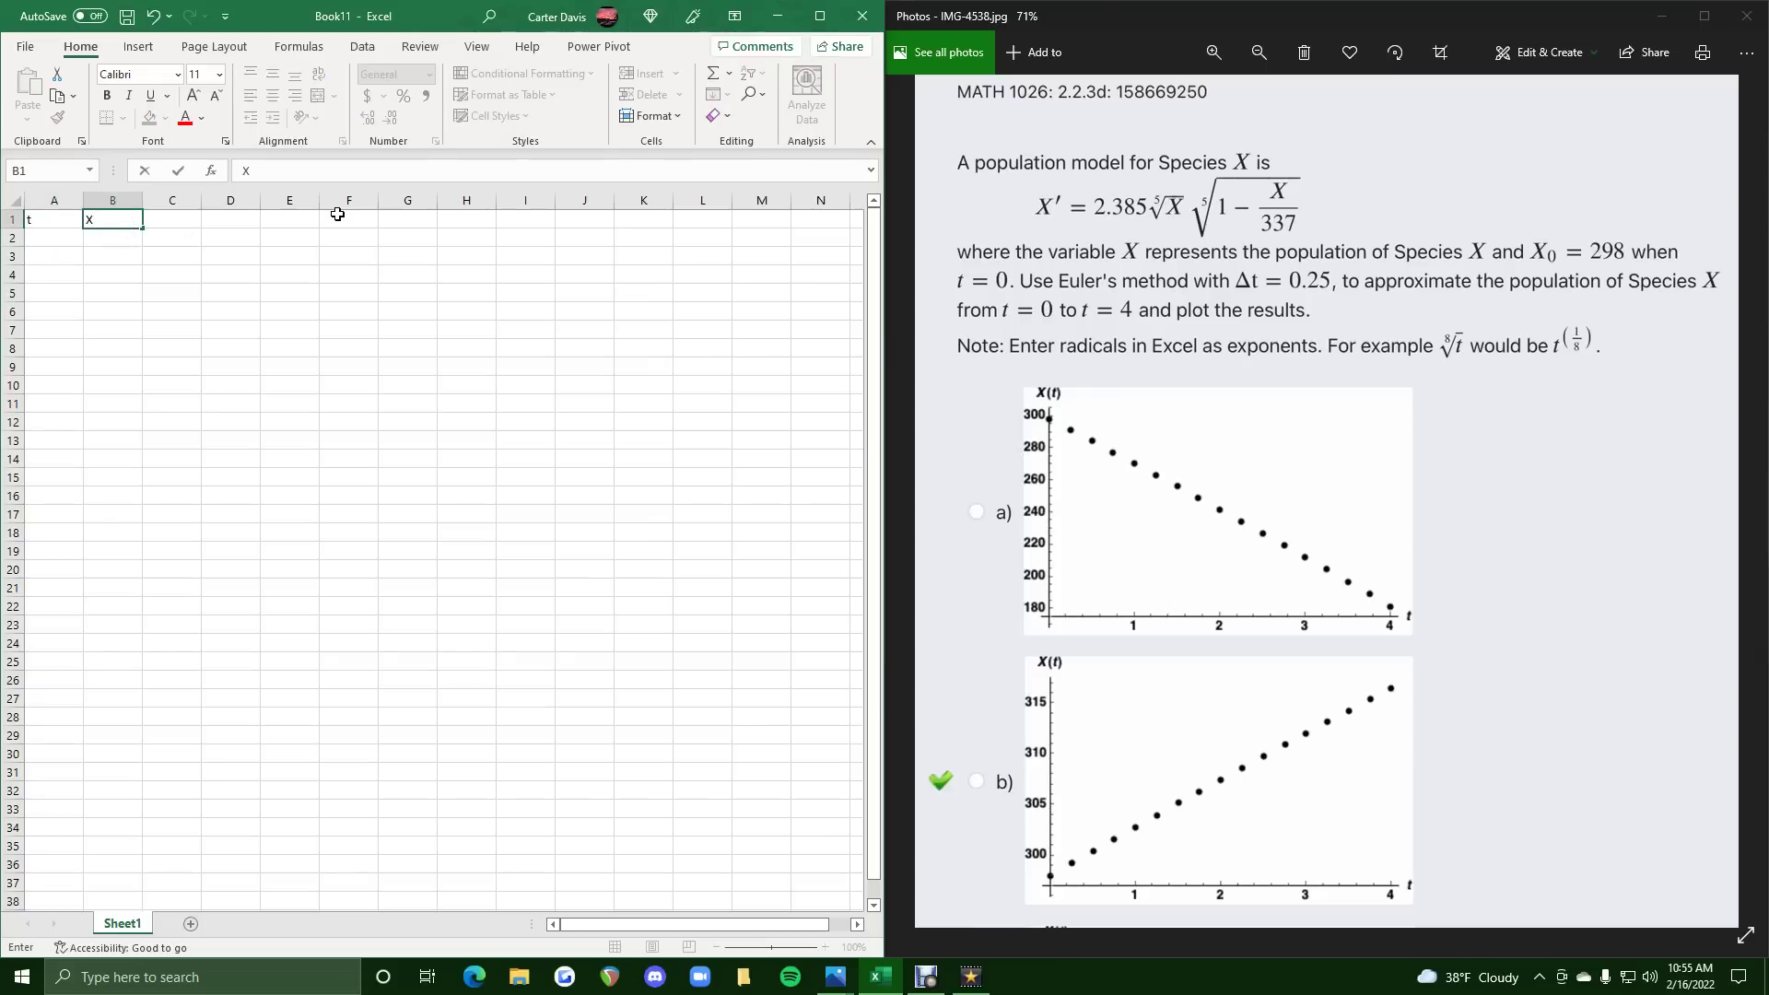
key("Return")
Enter 0 in A2 and =A2+0.25 in A3, then fill column A to row 18 (t = 4).
left_click(46, 235)
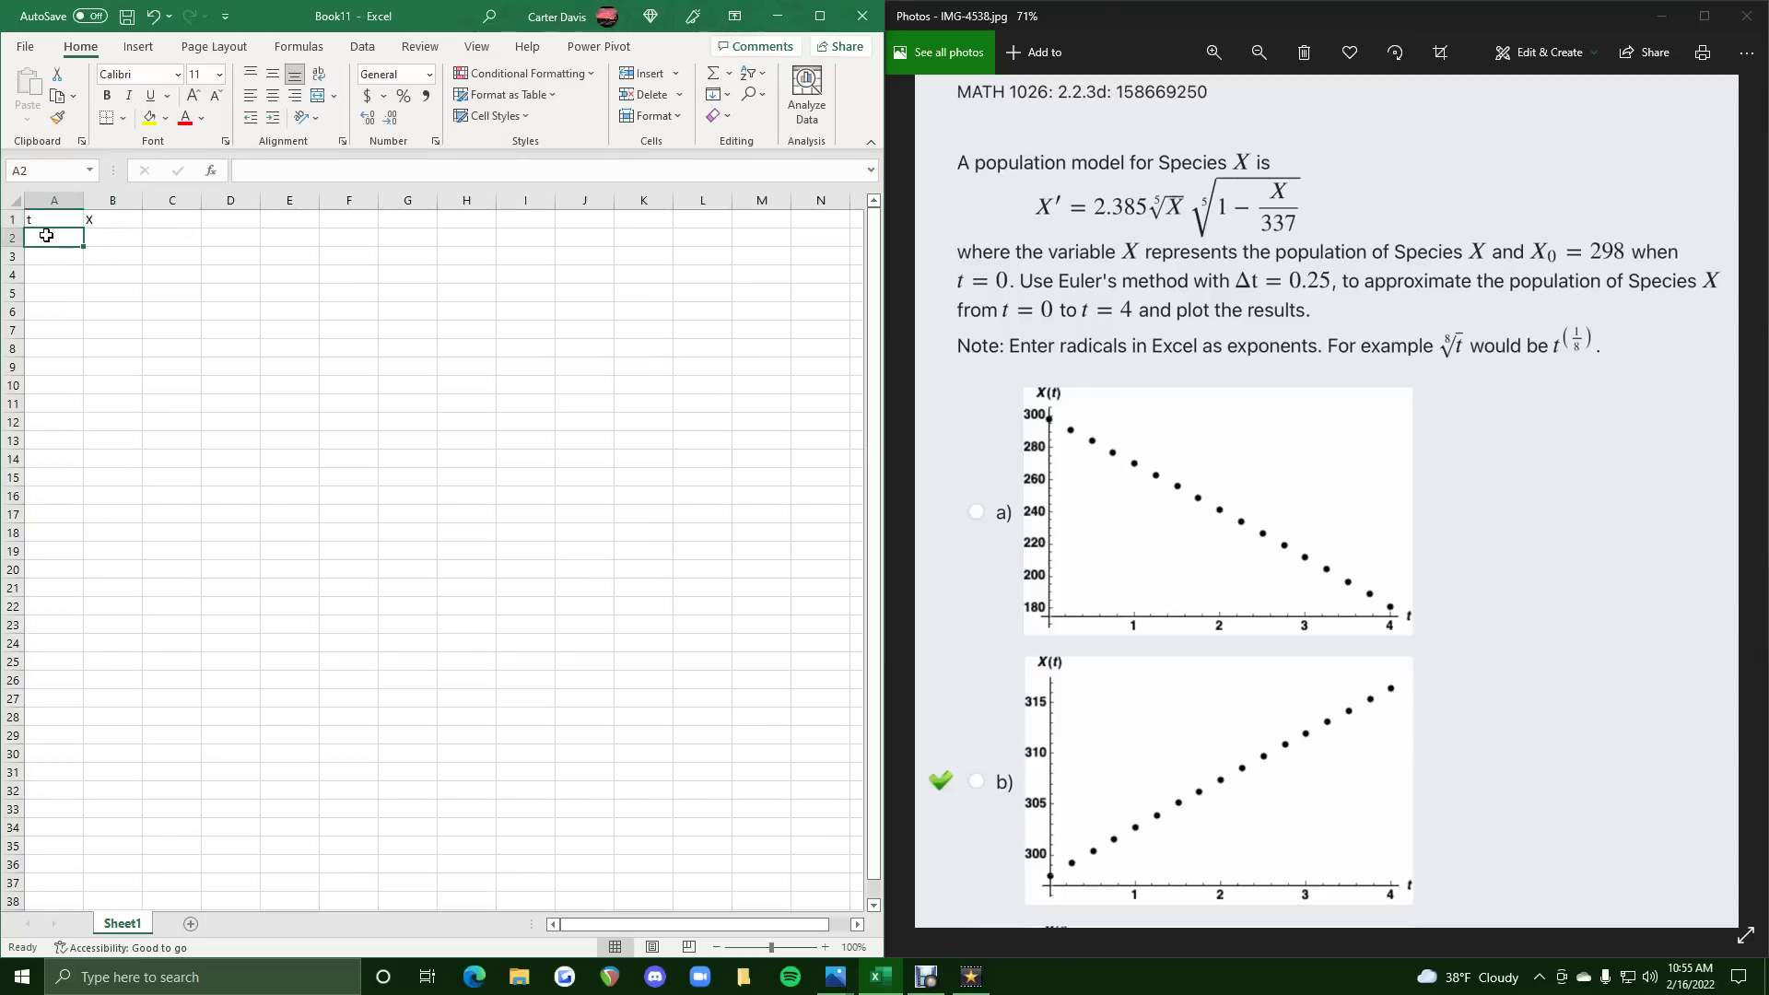
type("0")
key("Return")
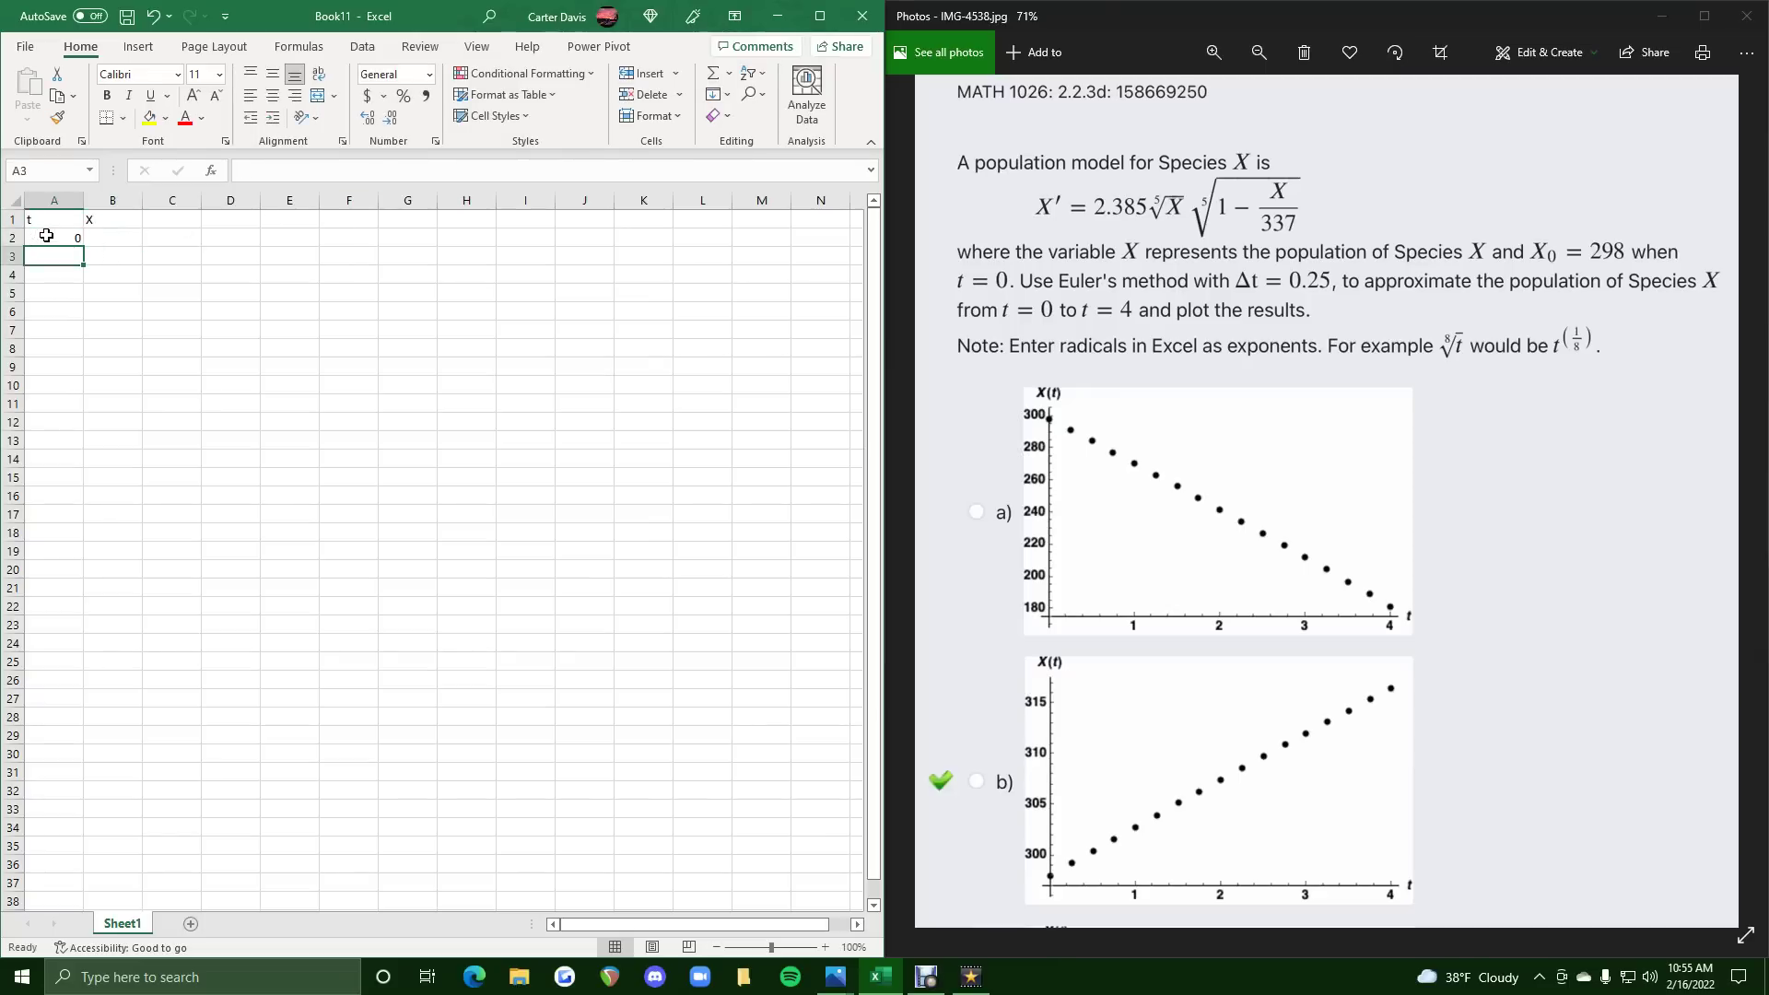
type("=A2+")
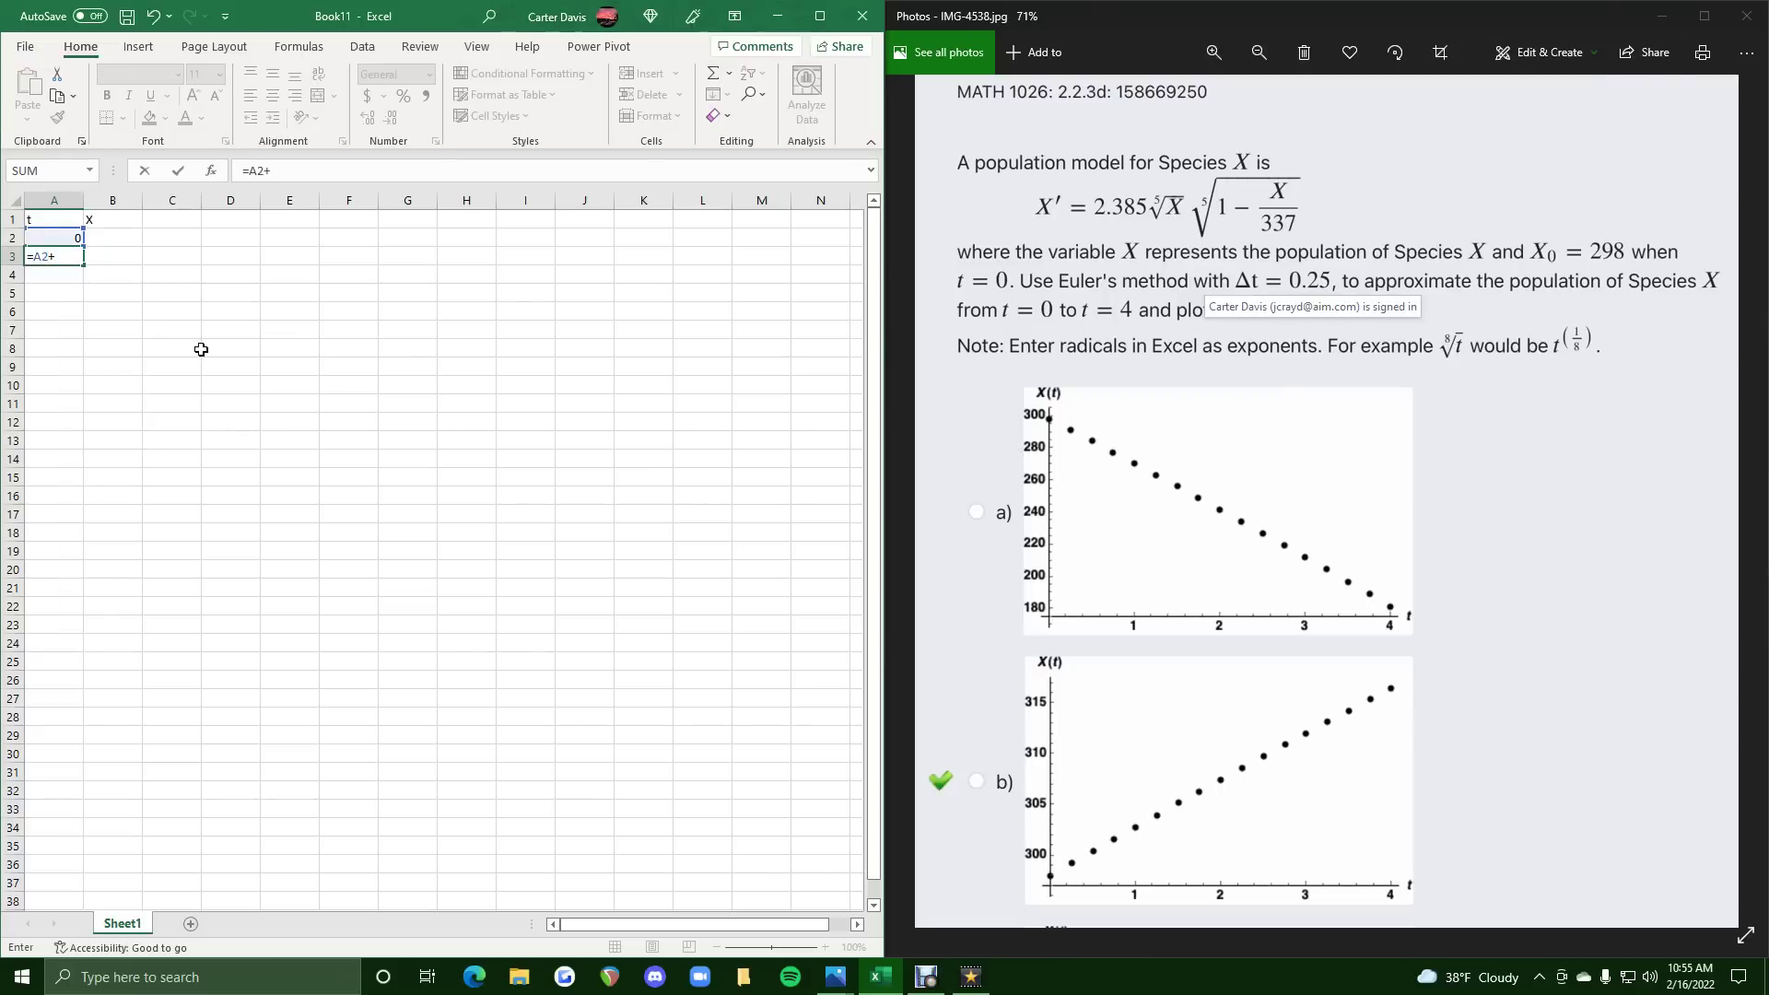
type("0.25")
key("Return")
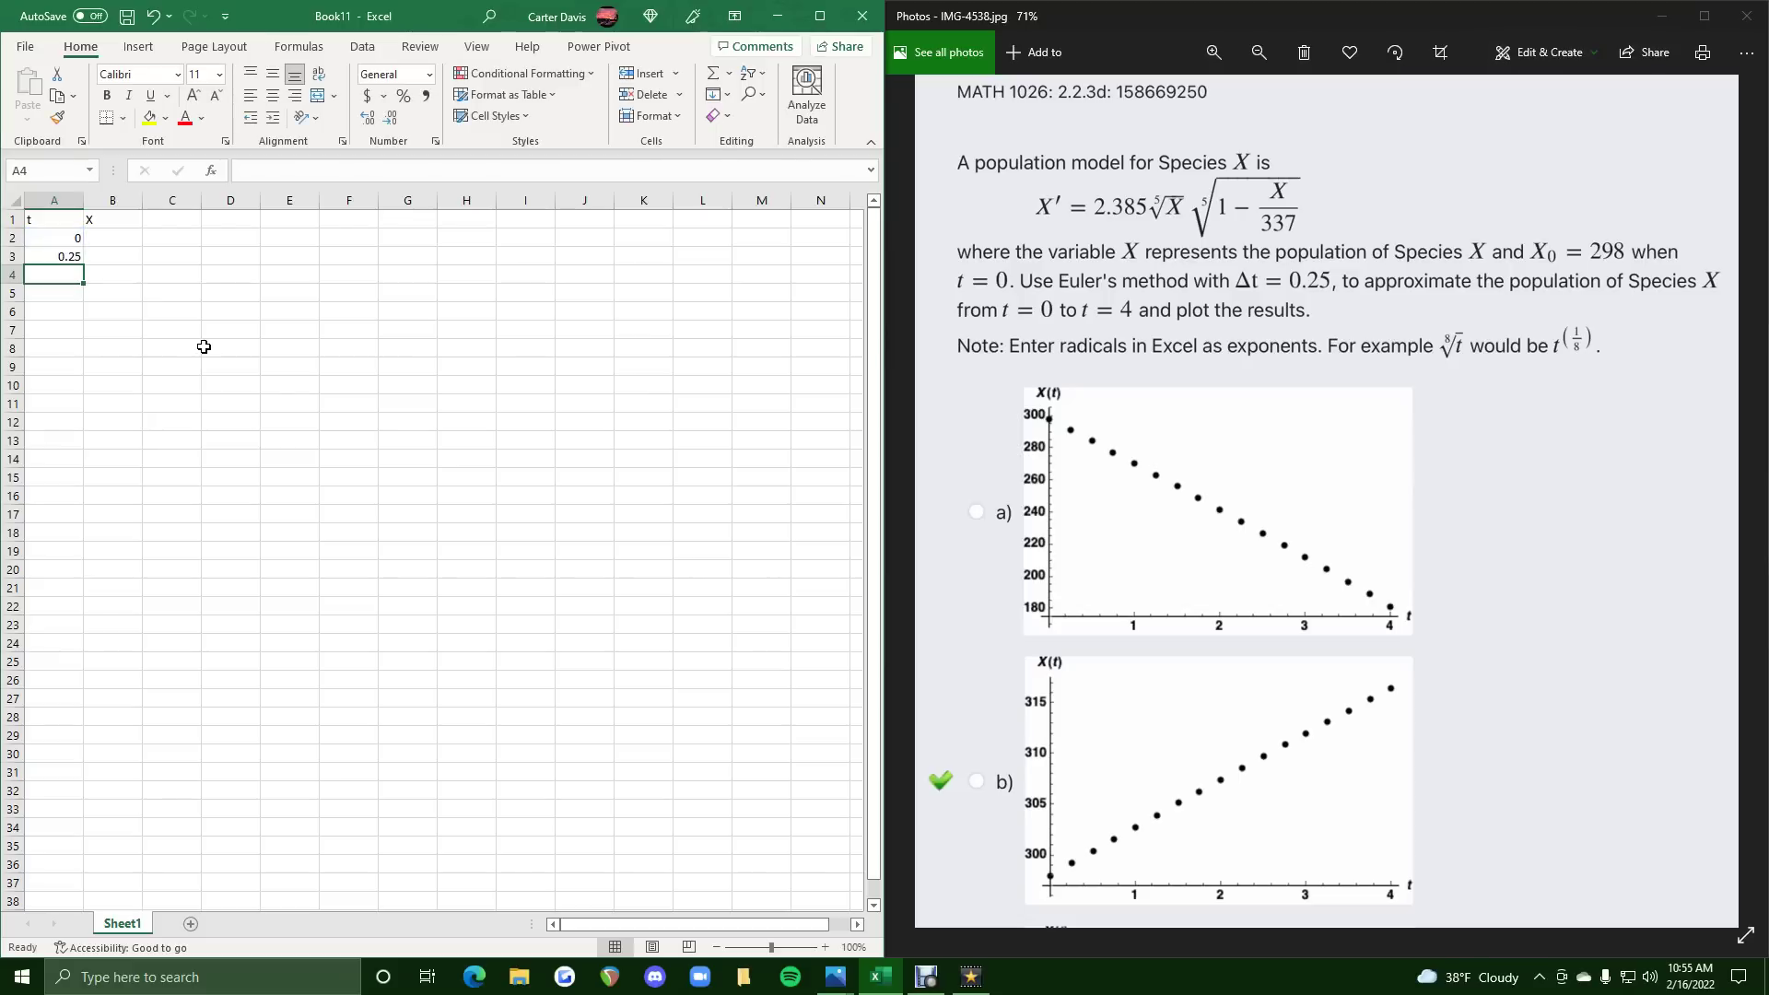
left_click(72, 259)
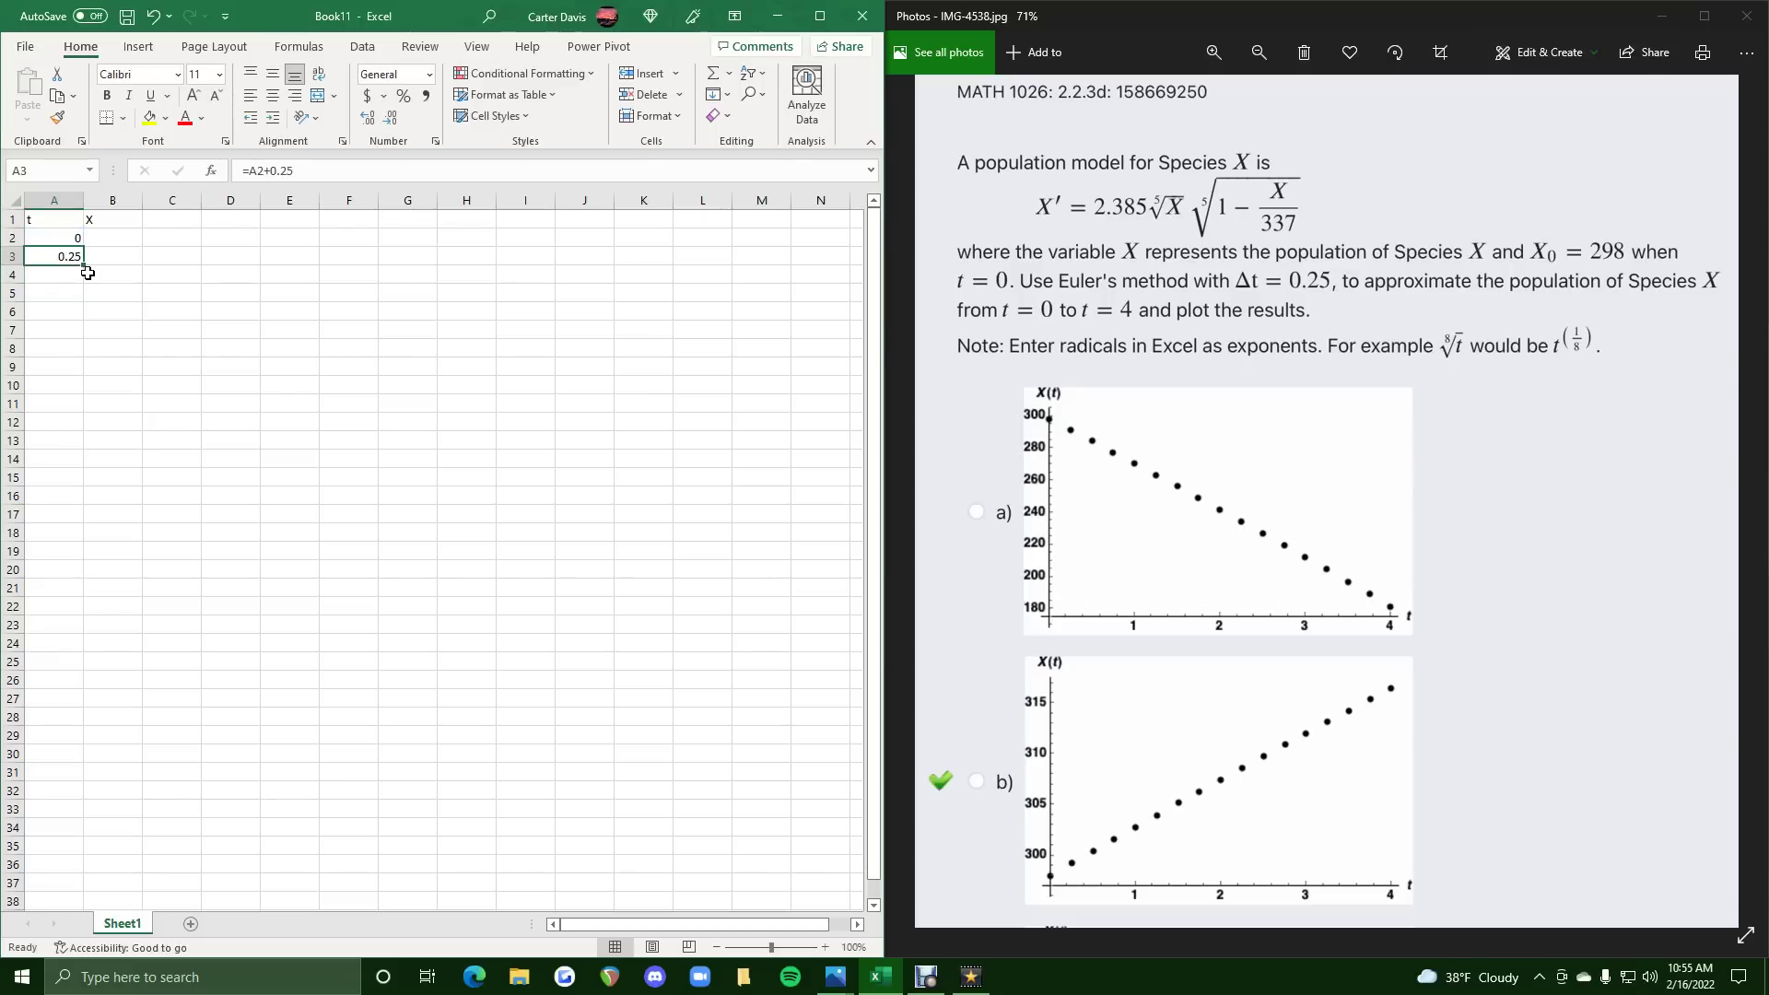
left_click_drag(85, 268, 82, 543)
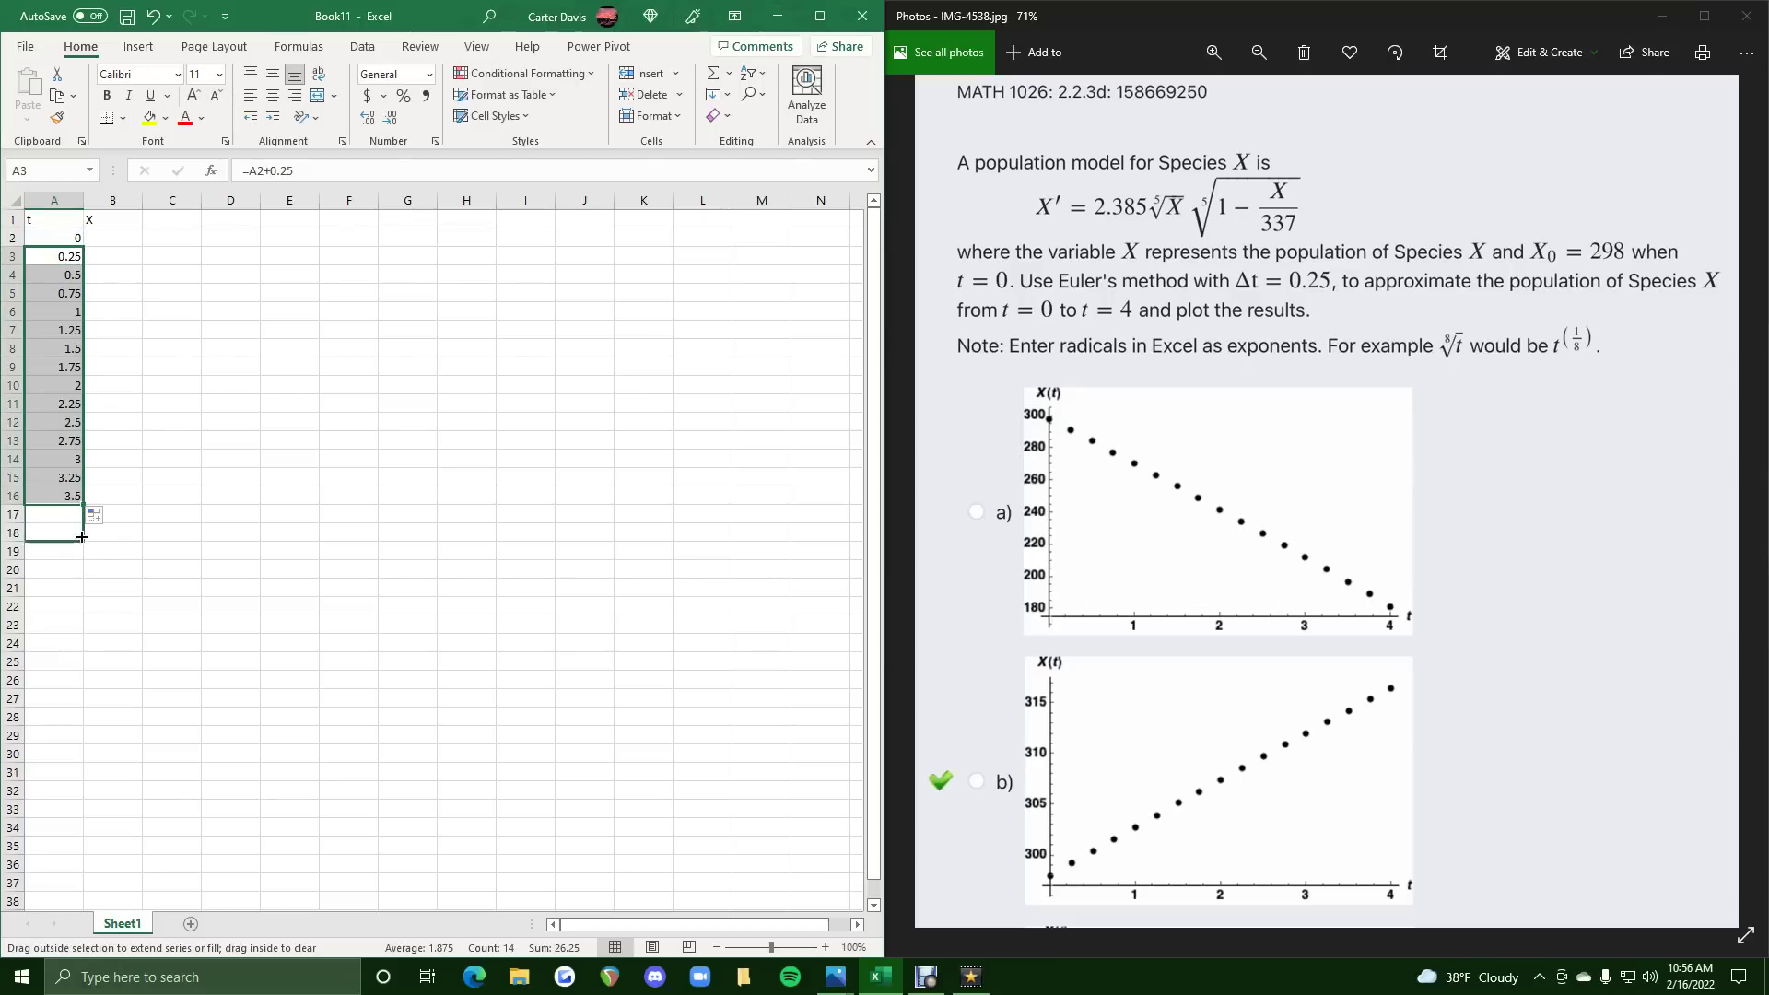
left_click(110, 241)
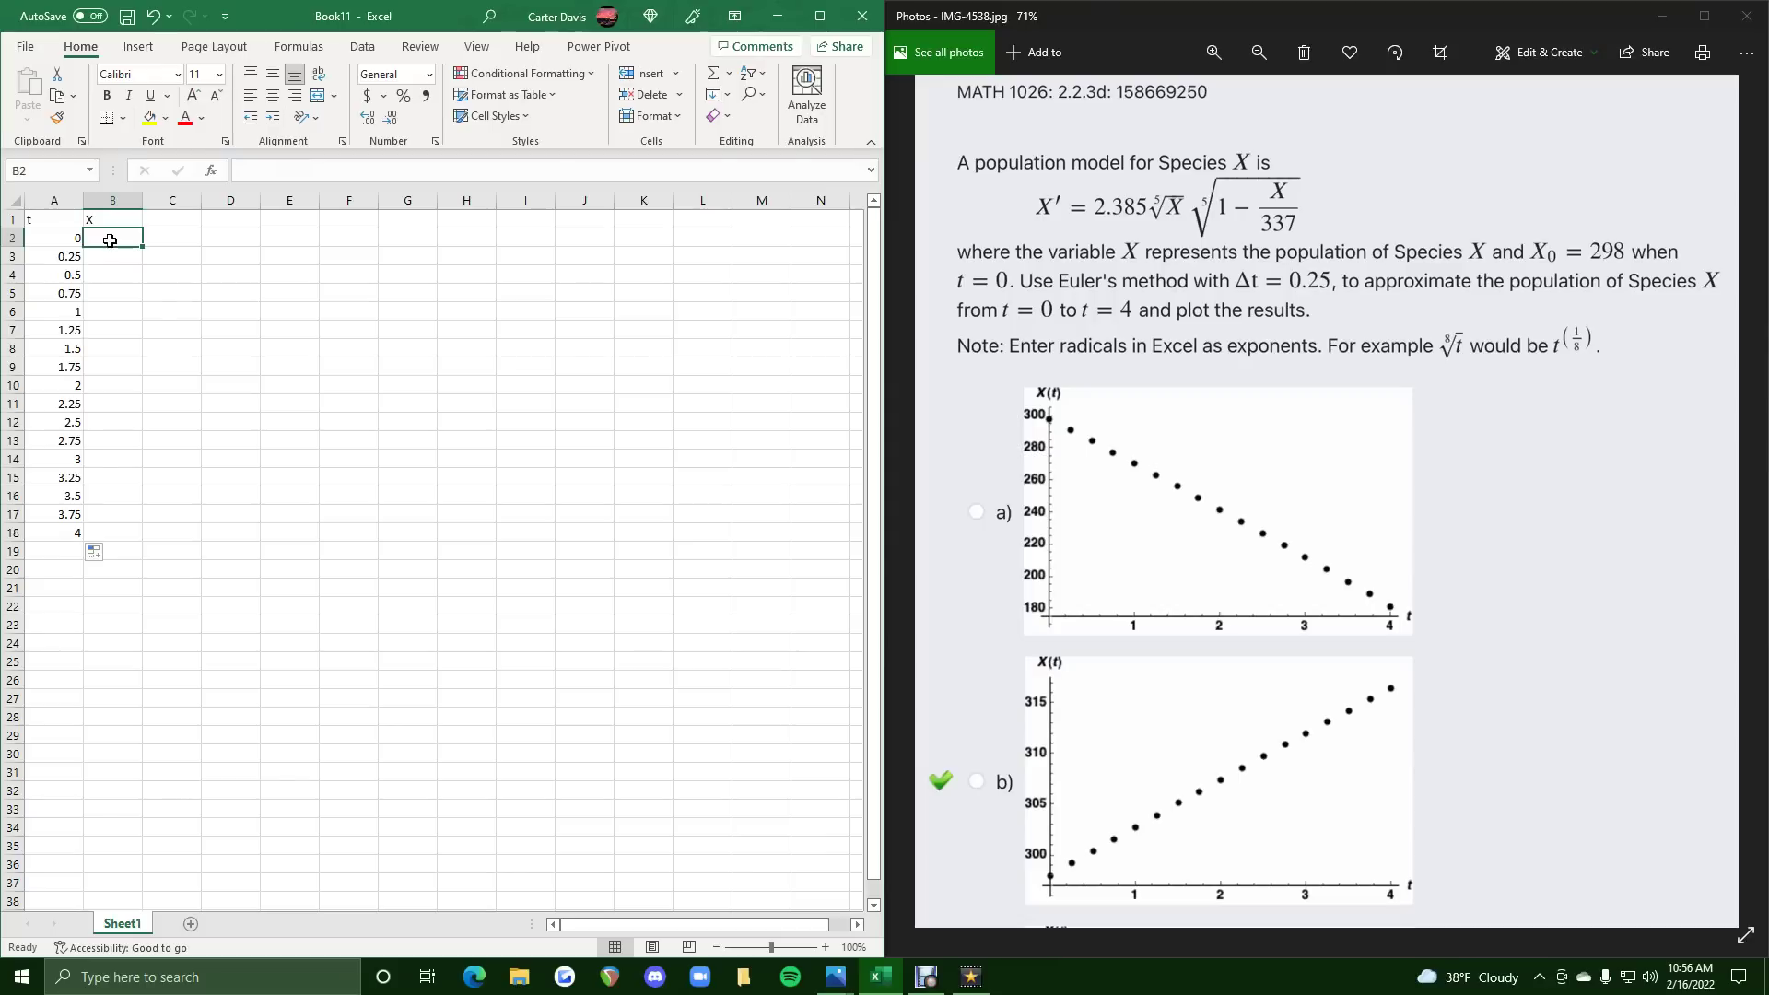
Enter the starting population 298 in B2 and widen column B.
type("298")
key("Return")
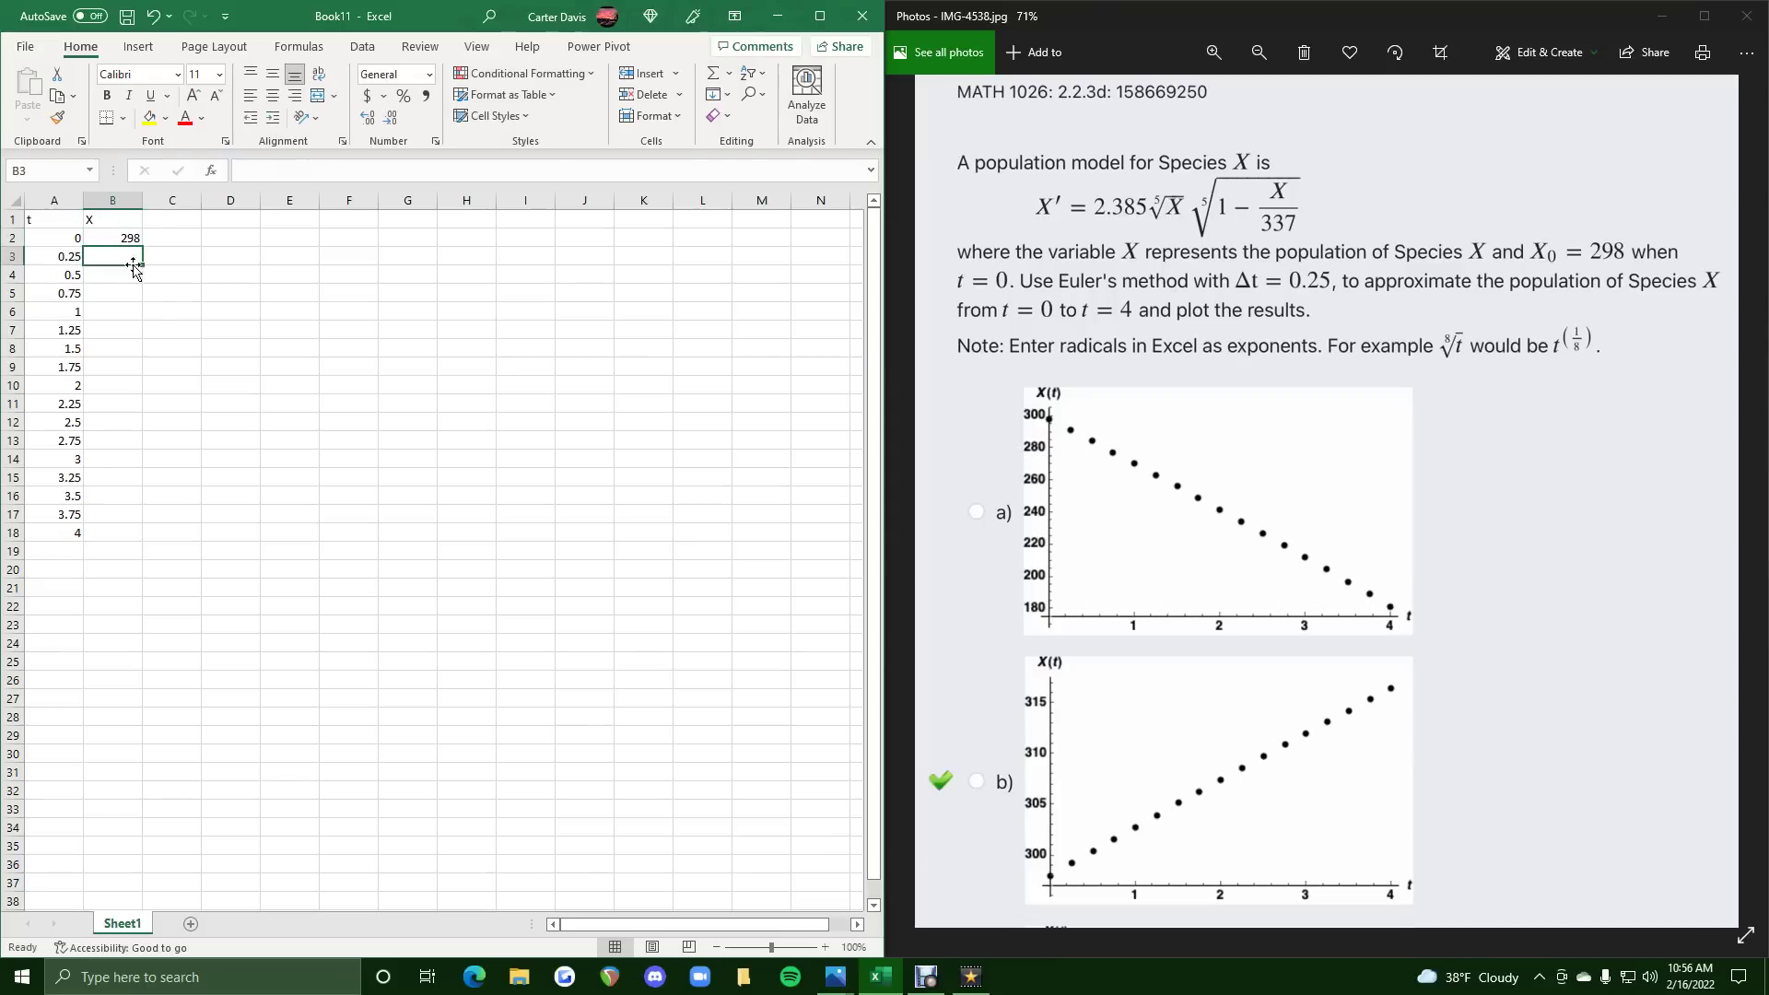
left_click_drag(143, 199, 551, 230)
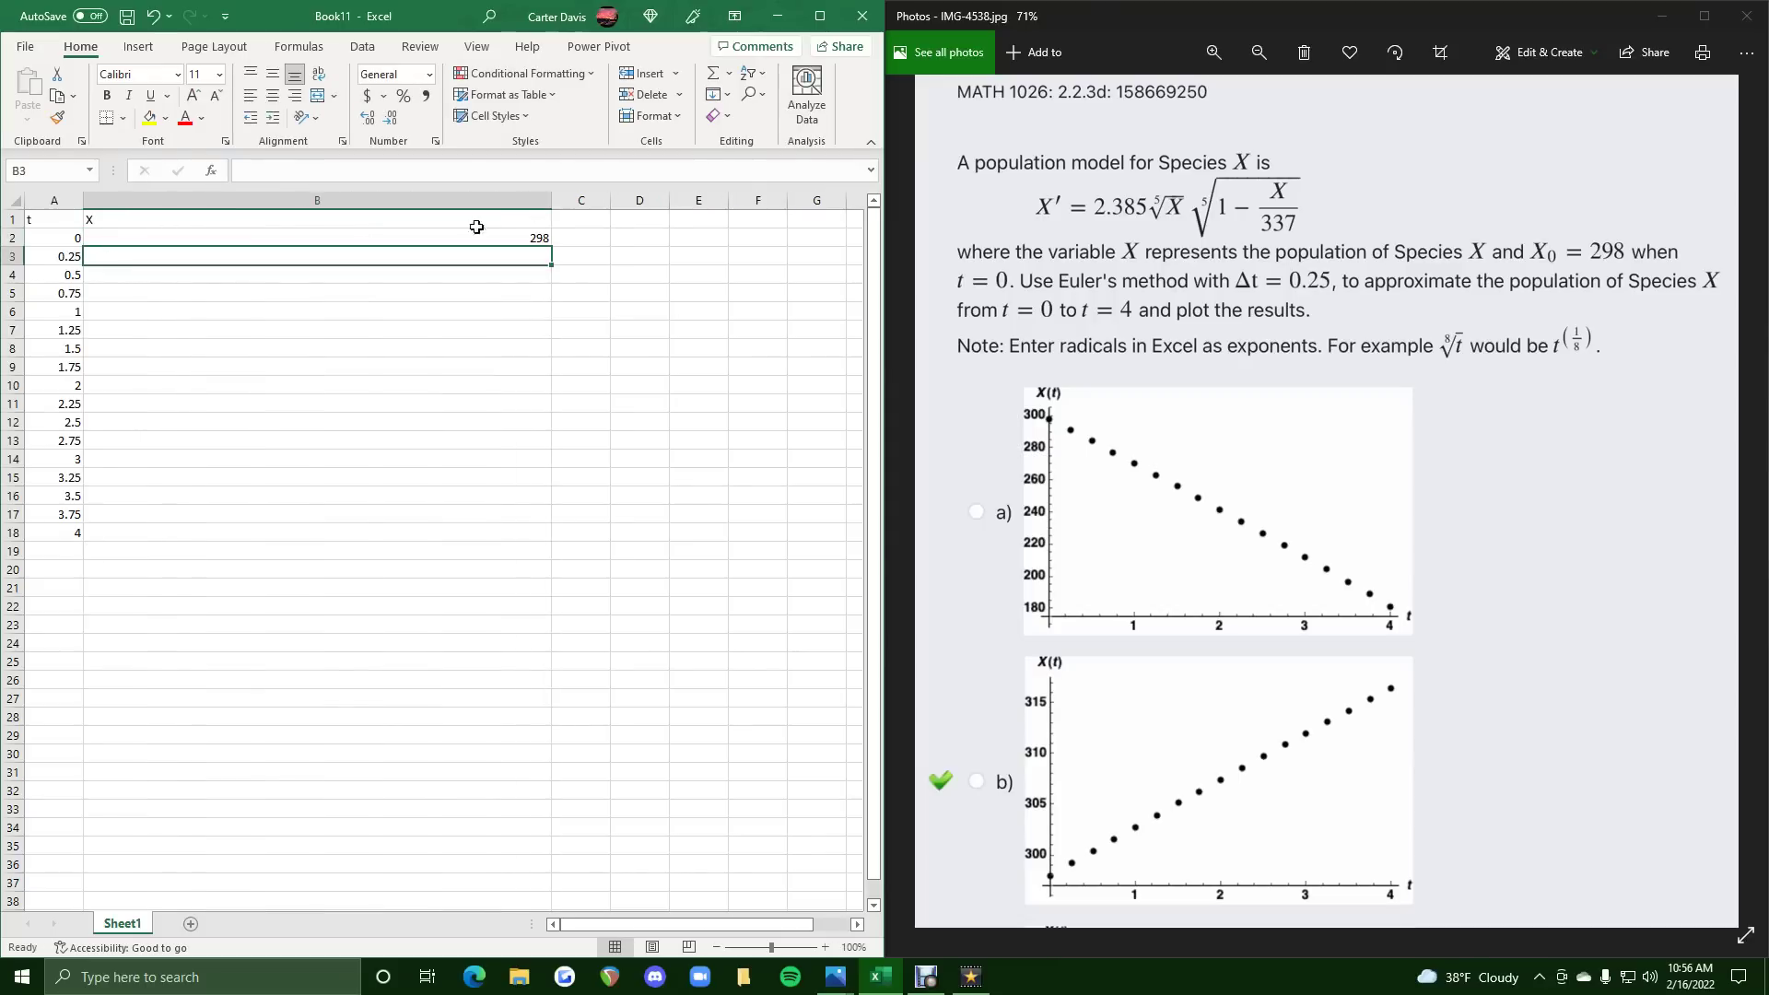
scroll(256, 270, "up", 3)
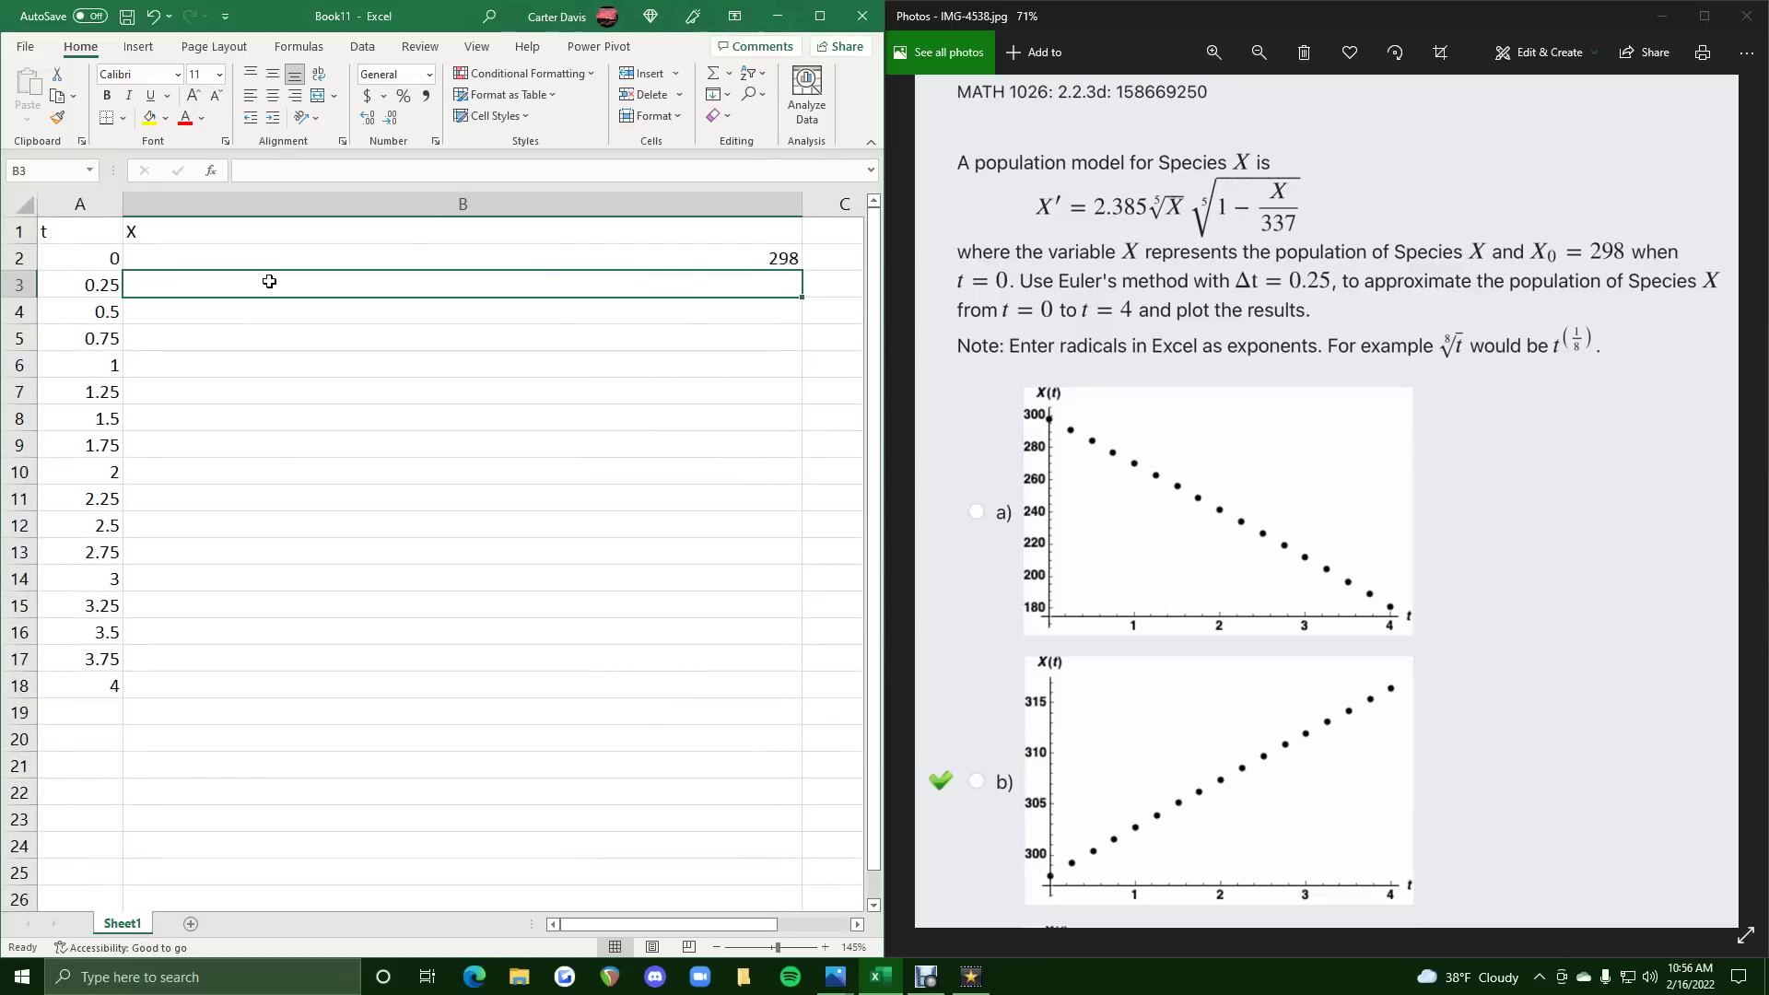
Enter B3's Euler formula using 2.385, (B2)^(1/5), (1-B2/337) and step 0.25.
type("=")
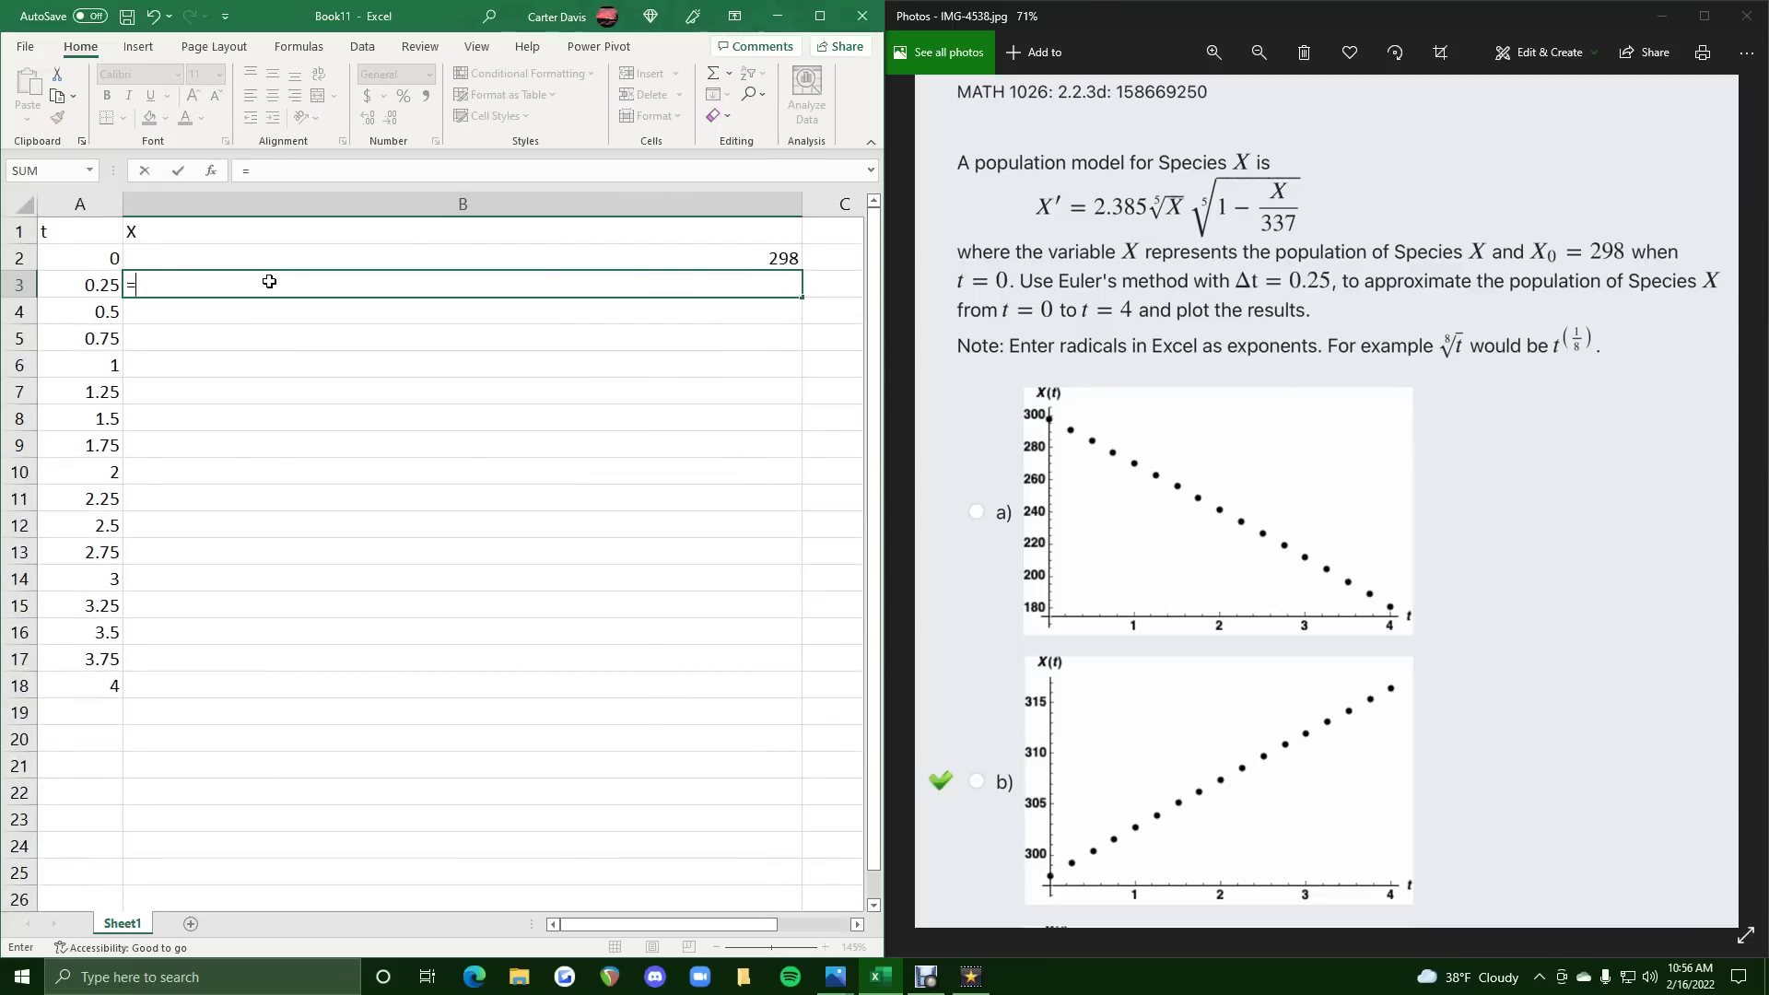
left_click(273, 261)
type("+")
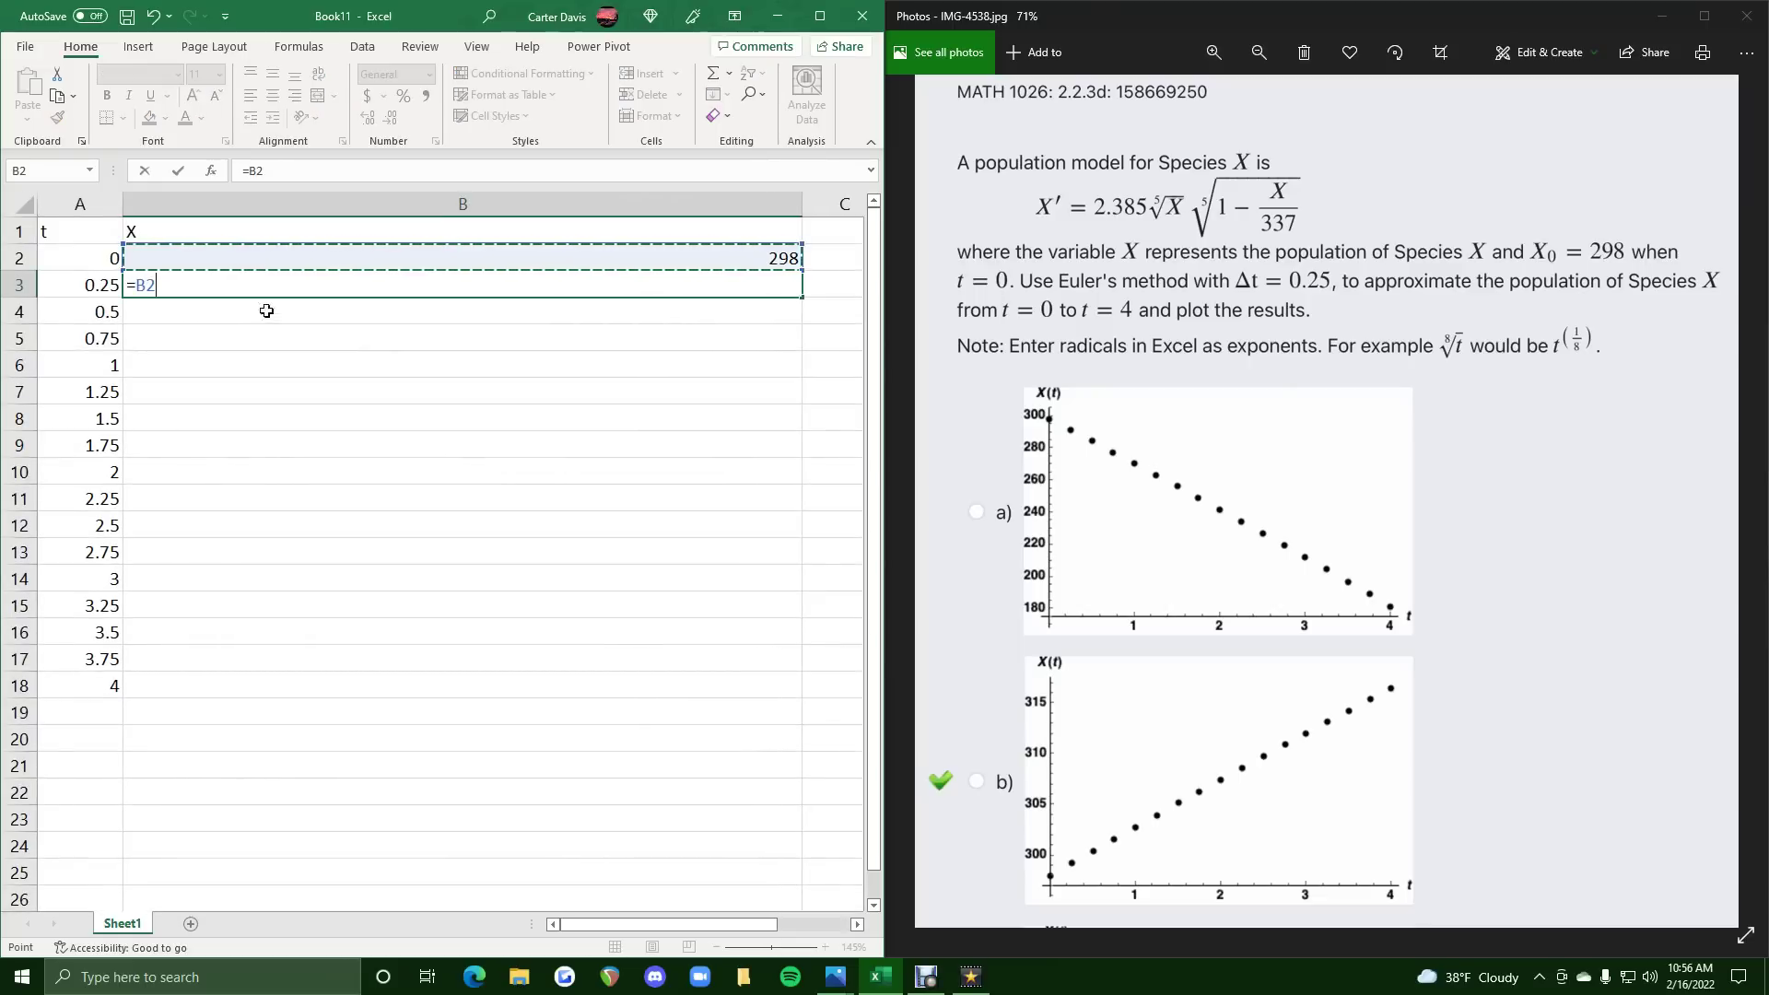
type("(")
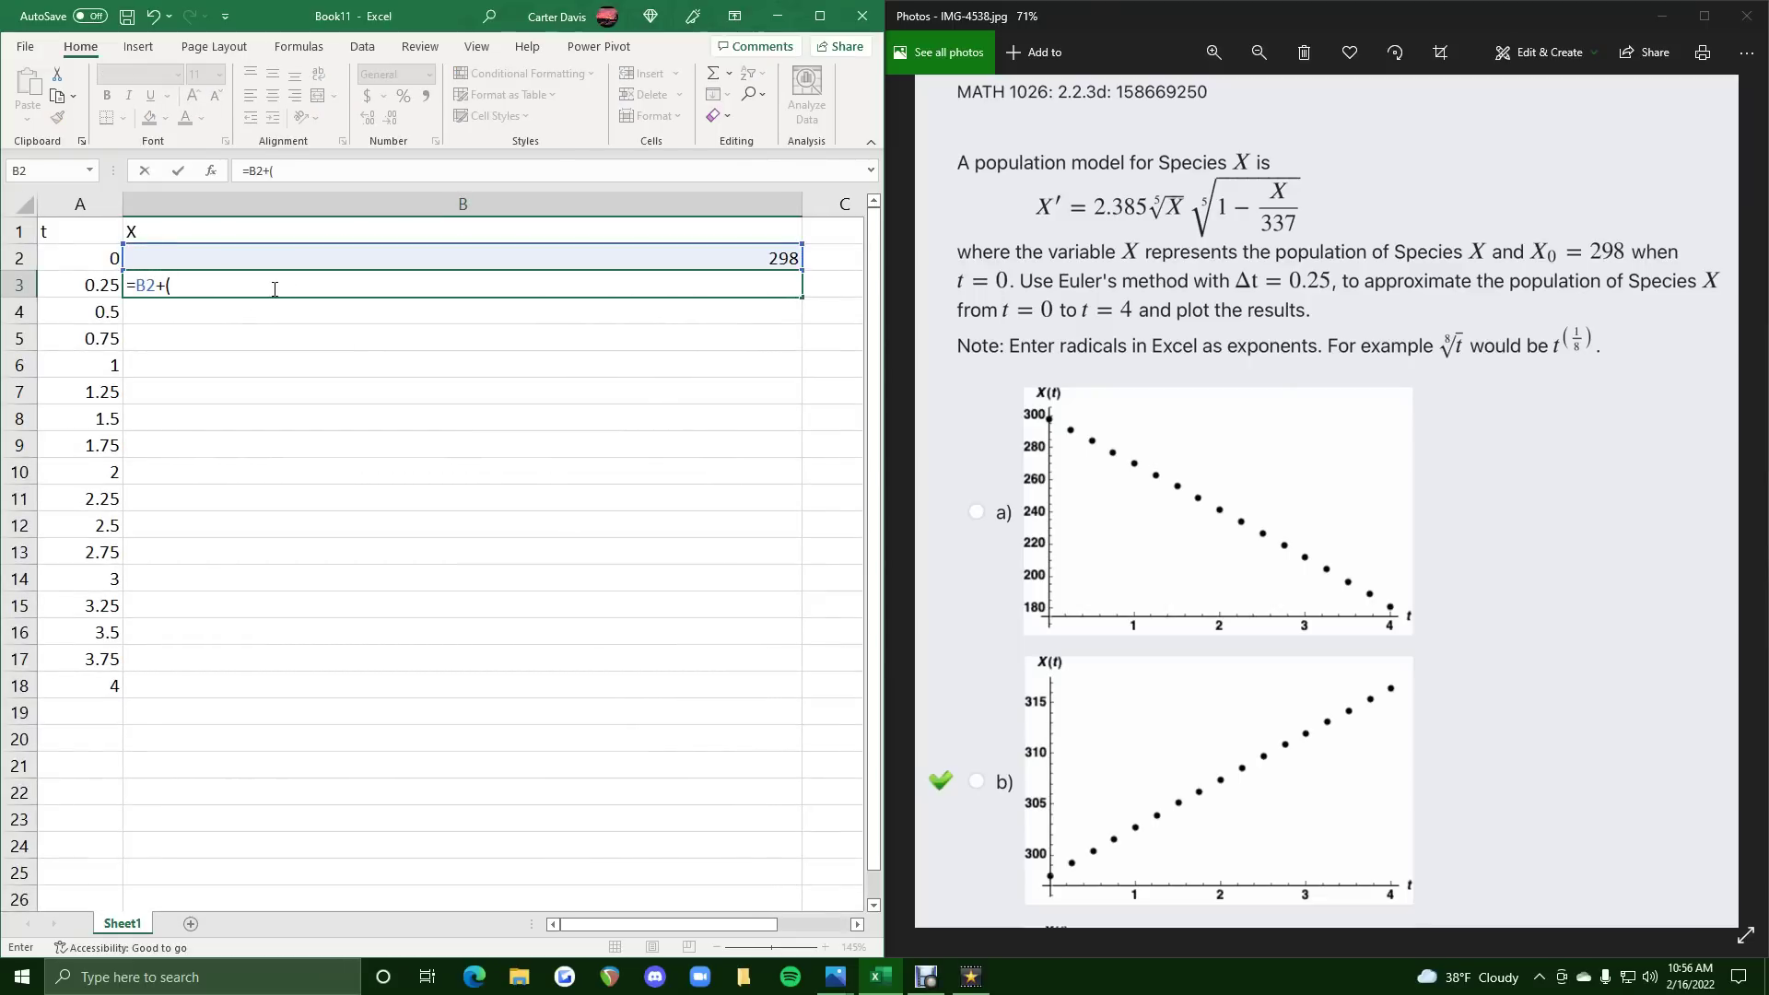
type("2.385(")
left_click(276, 259)
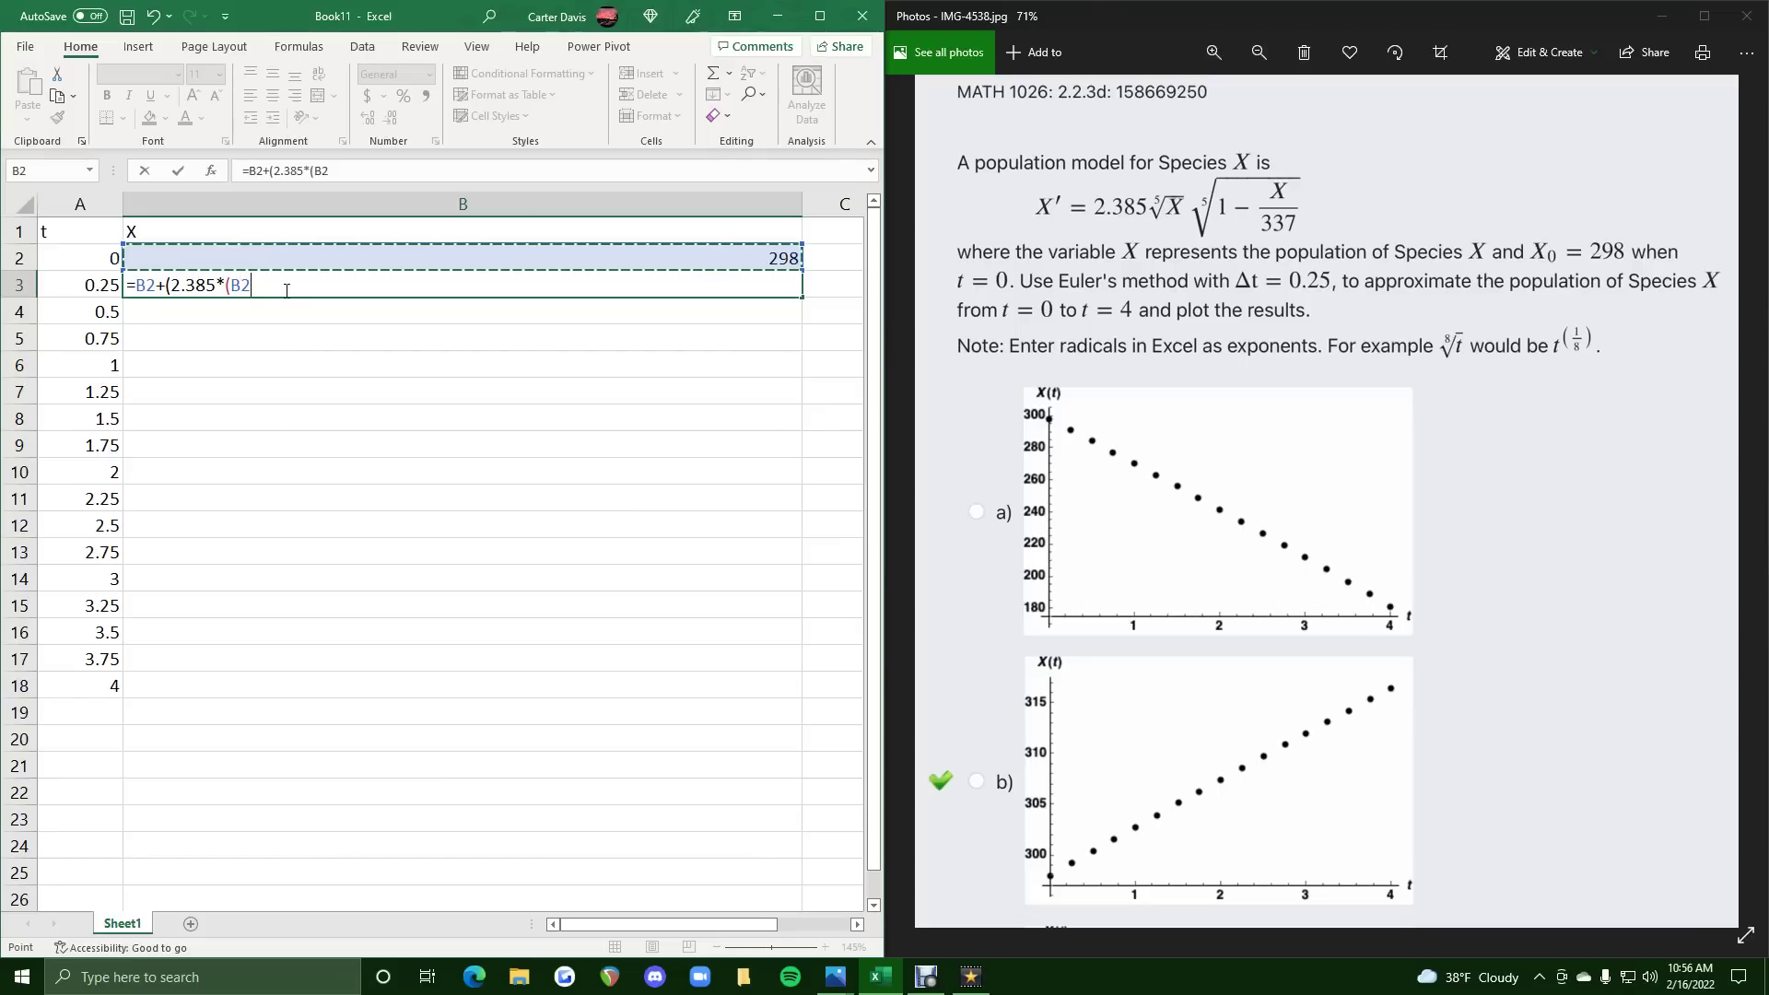
type(")^(1/5")
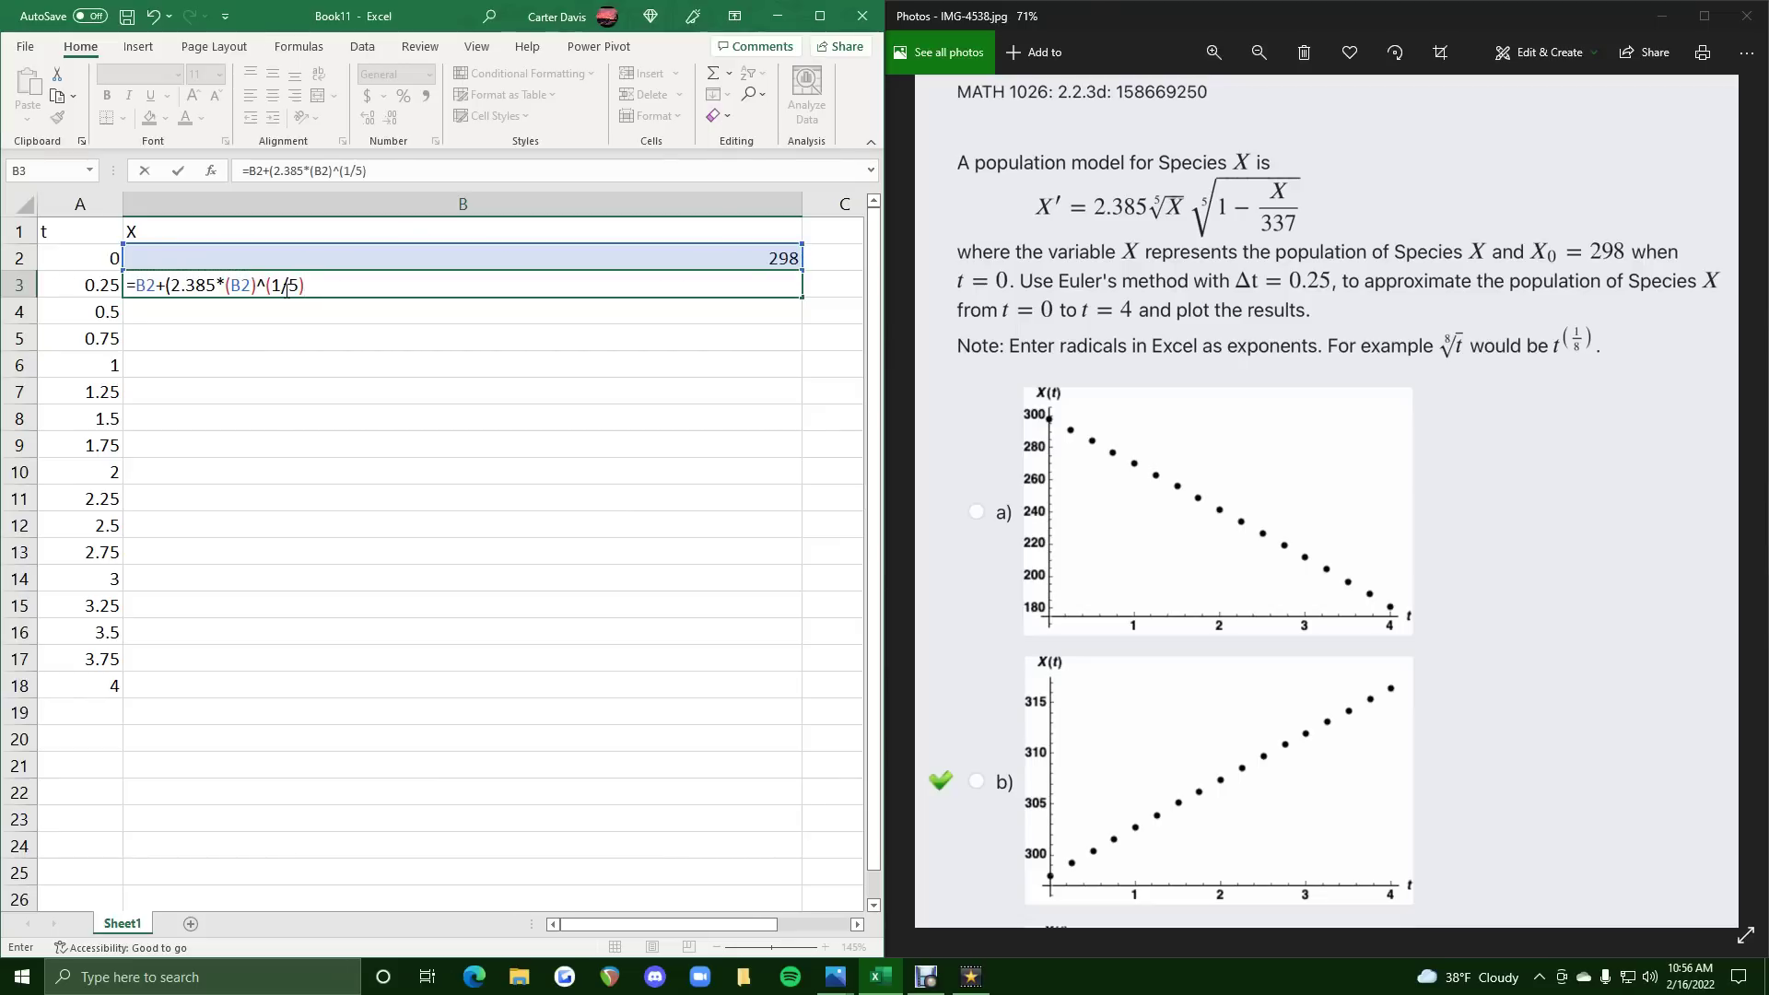
type(")*(1-")
left_click(451, 252)
type("/")
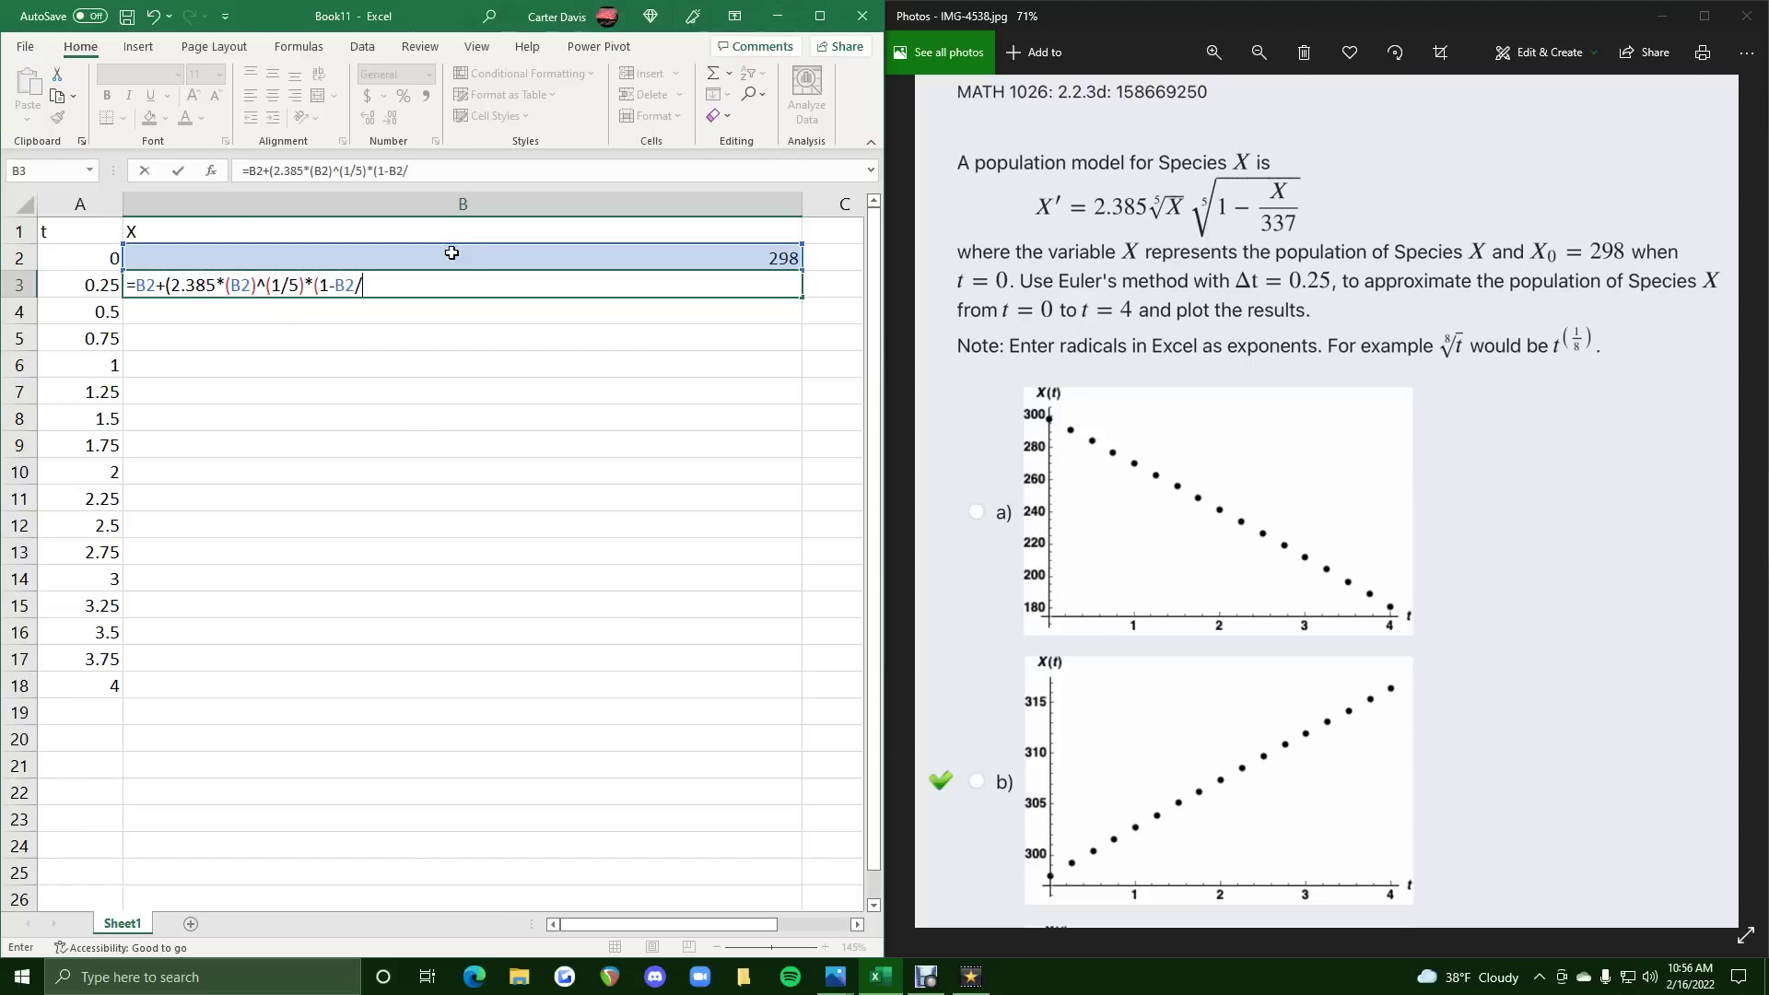
type("337)^(1/5")
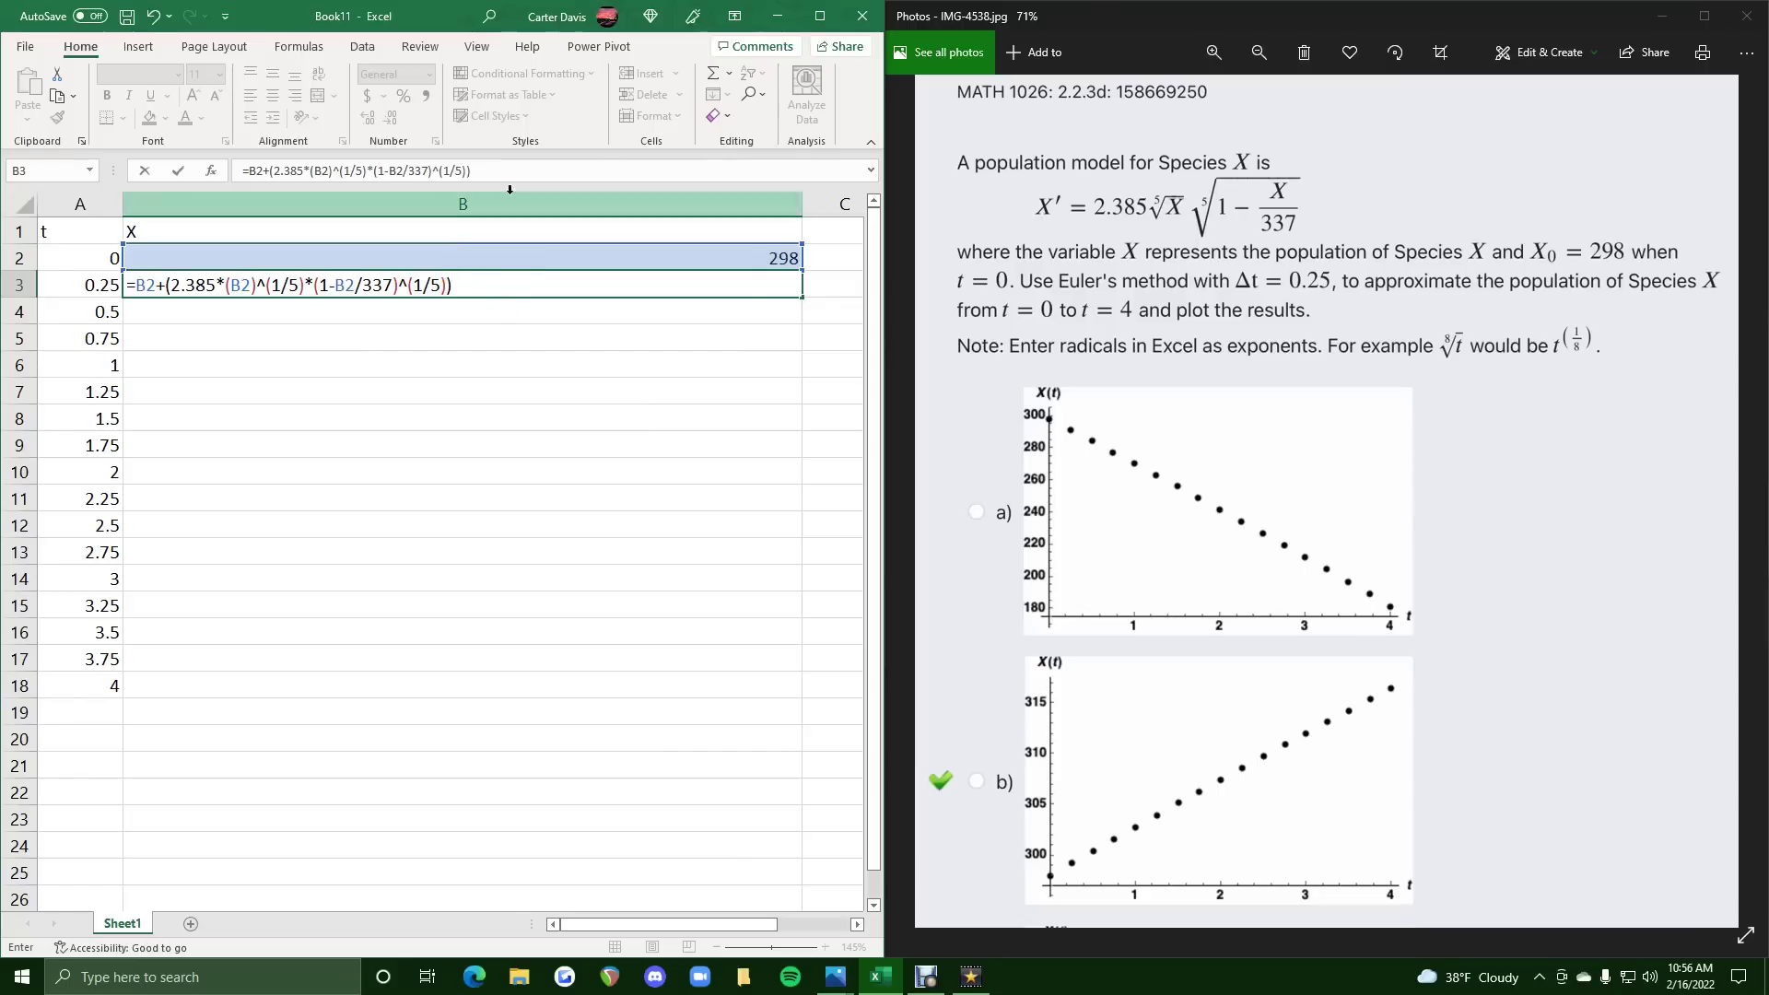
mouse_move(470, 170)
left_mouse_down()
mouse_move(268, 170)
mouse_move(475, 166)
left_mouse_up()
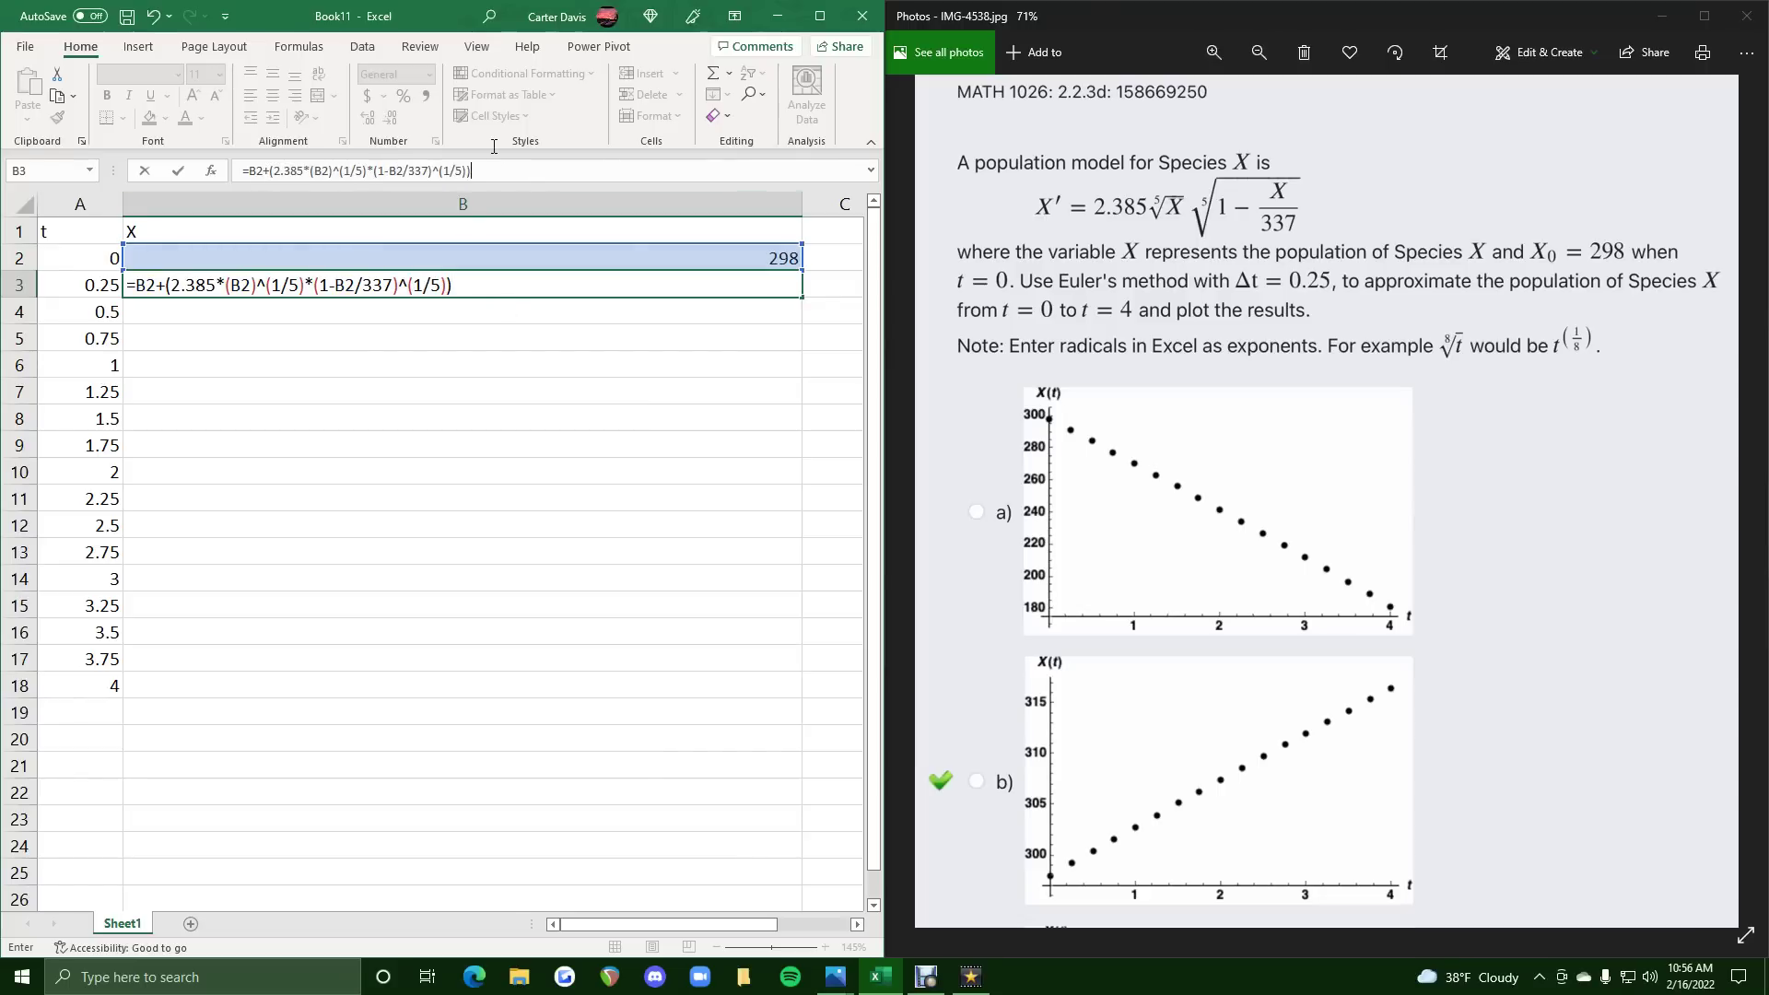
type("(0.25")
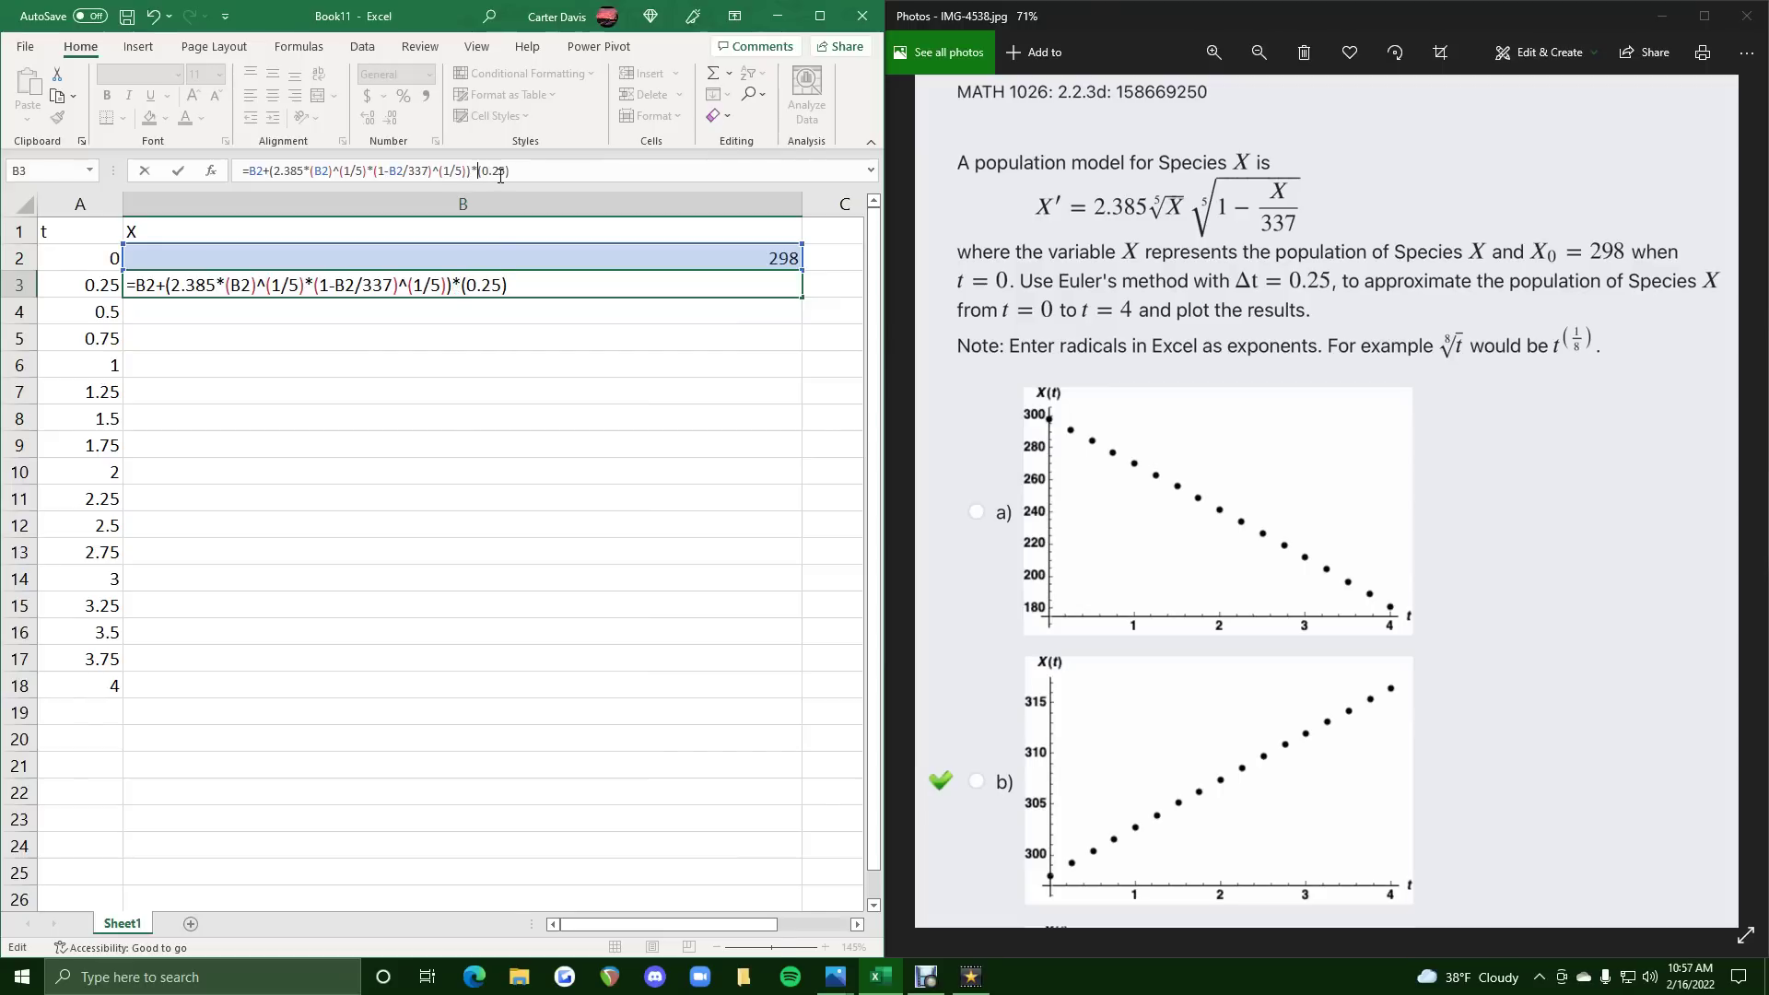
key("Return")
Fill B3's formula down to B18 and plot A2:B18 as a markers-only scatter chart.
left_click(763, 285)
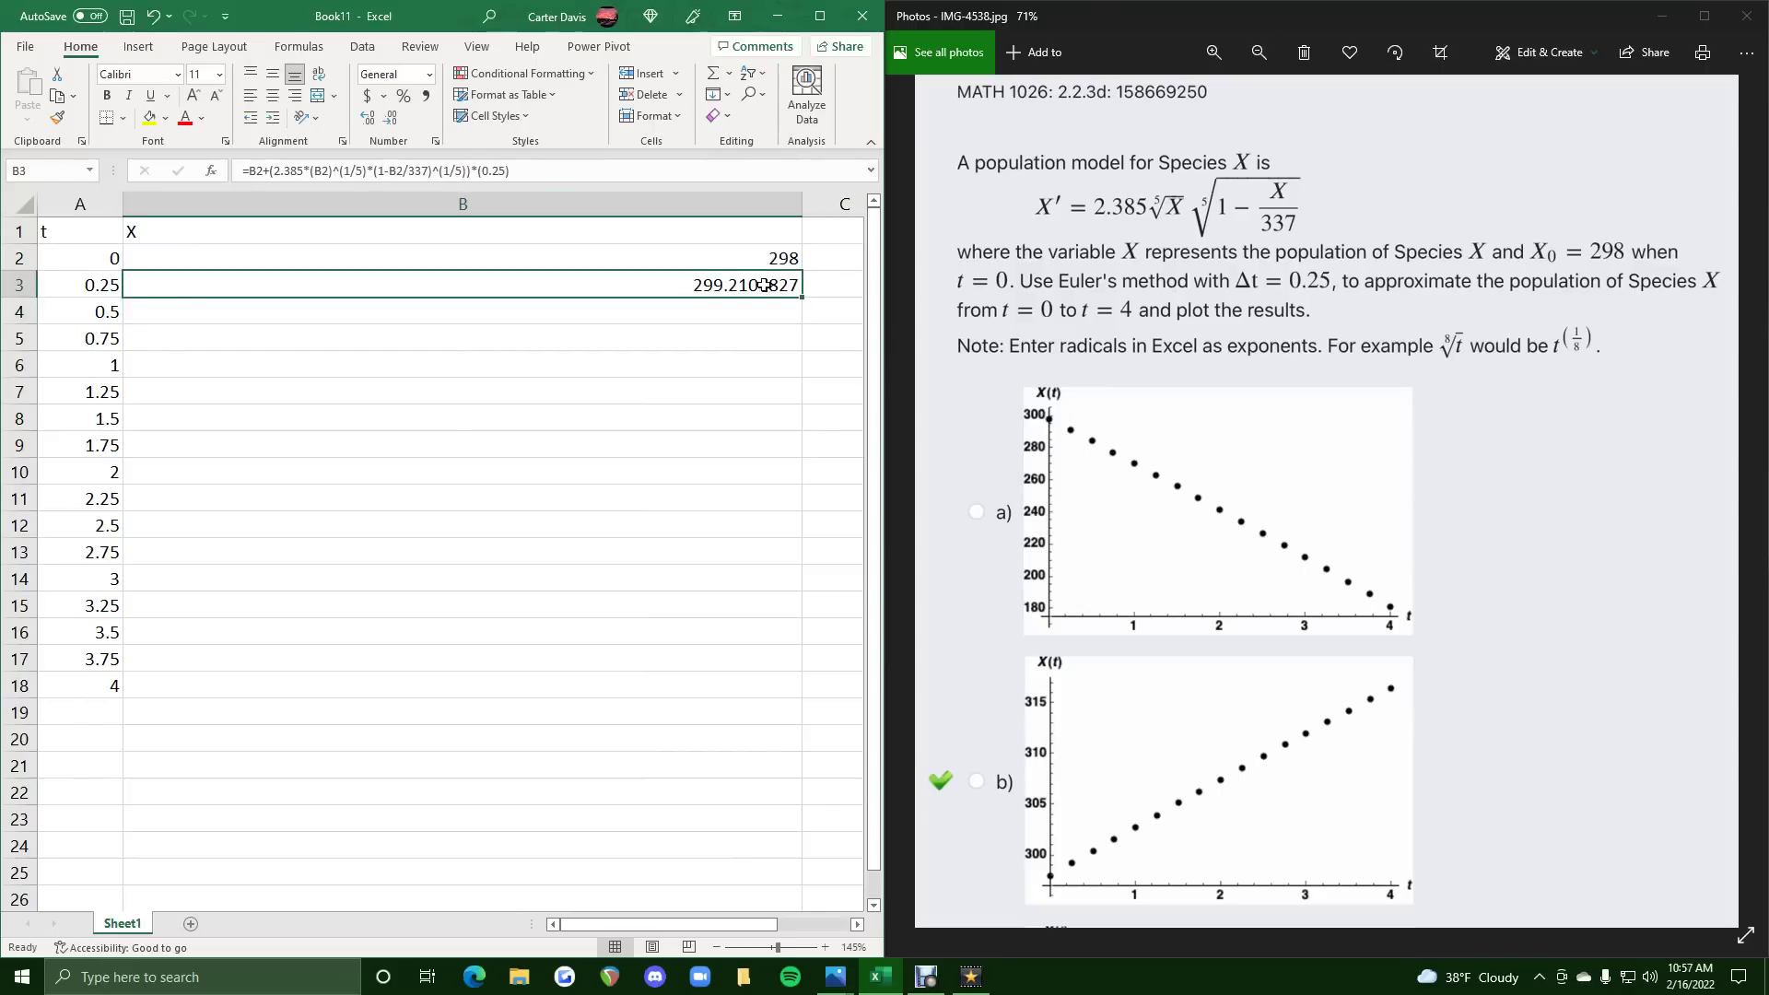
left_click_drag(802, 295, 792, 690)
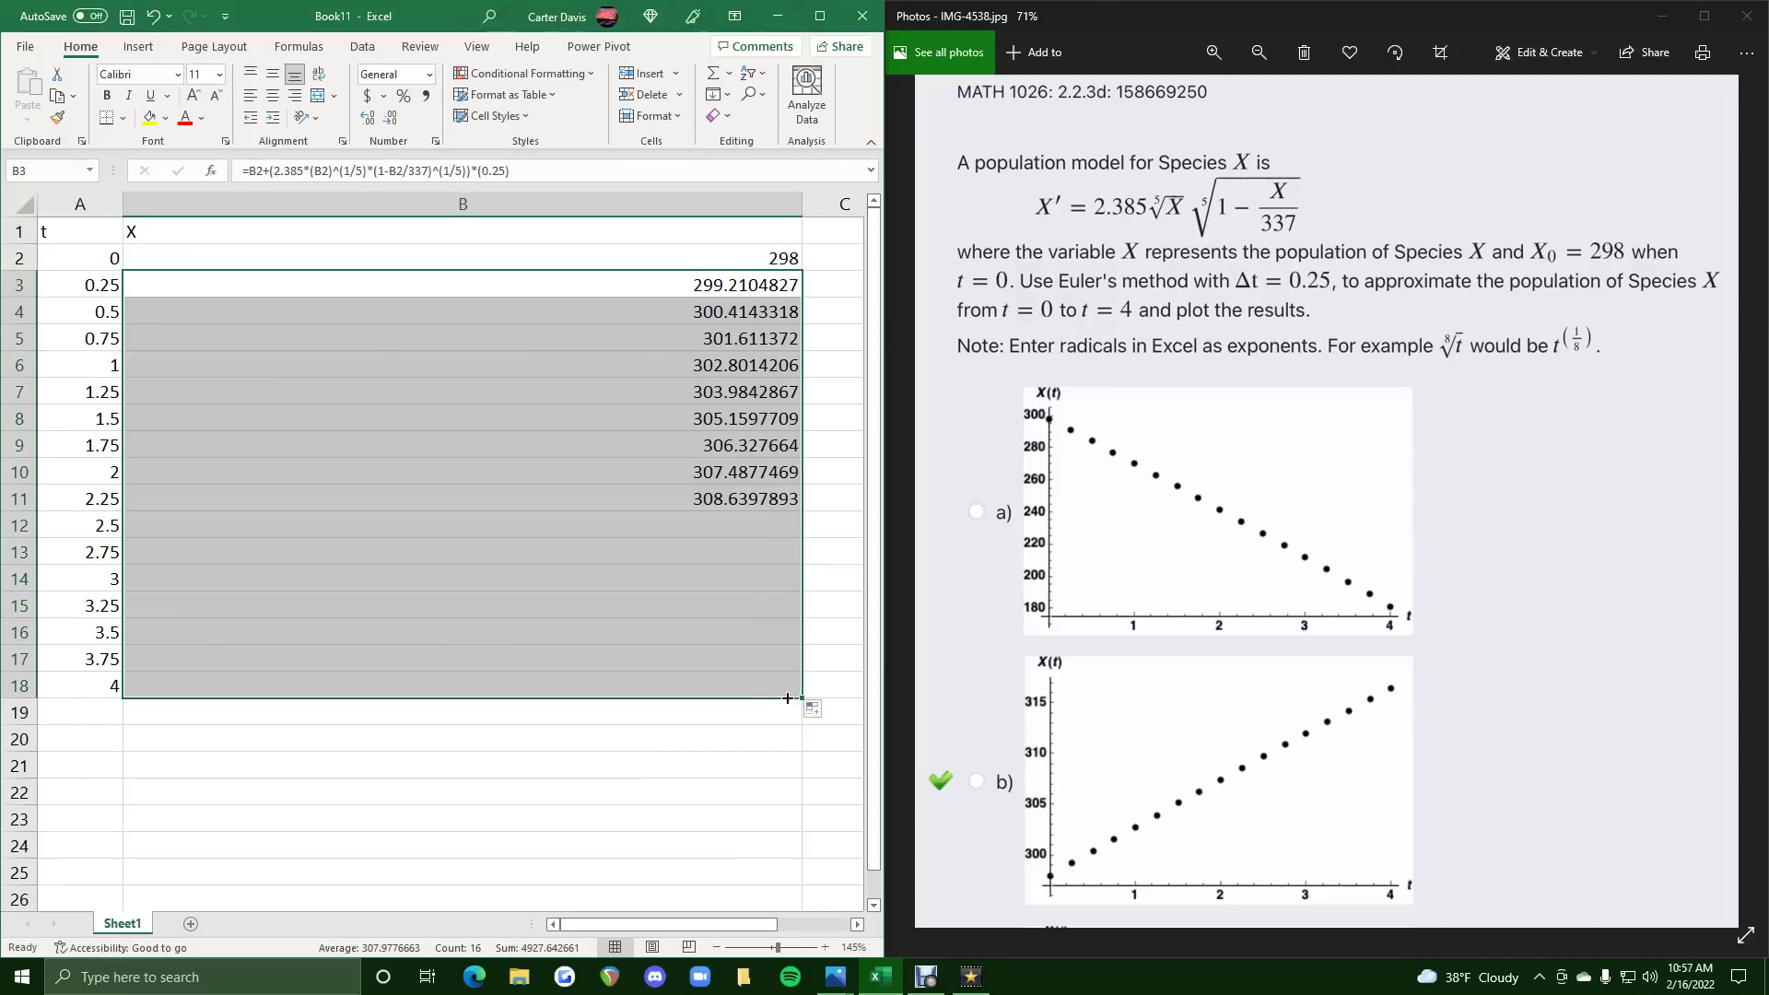
left_click_drag(70, 262, 379, 683)
left_click(138, 46)
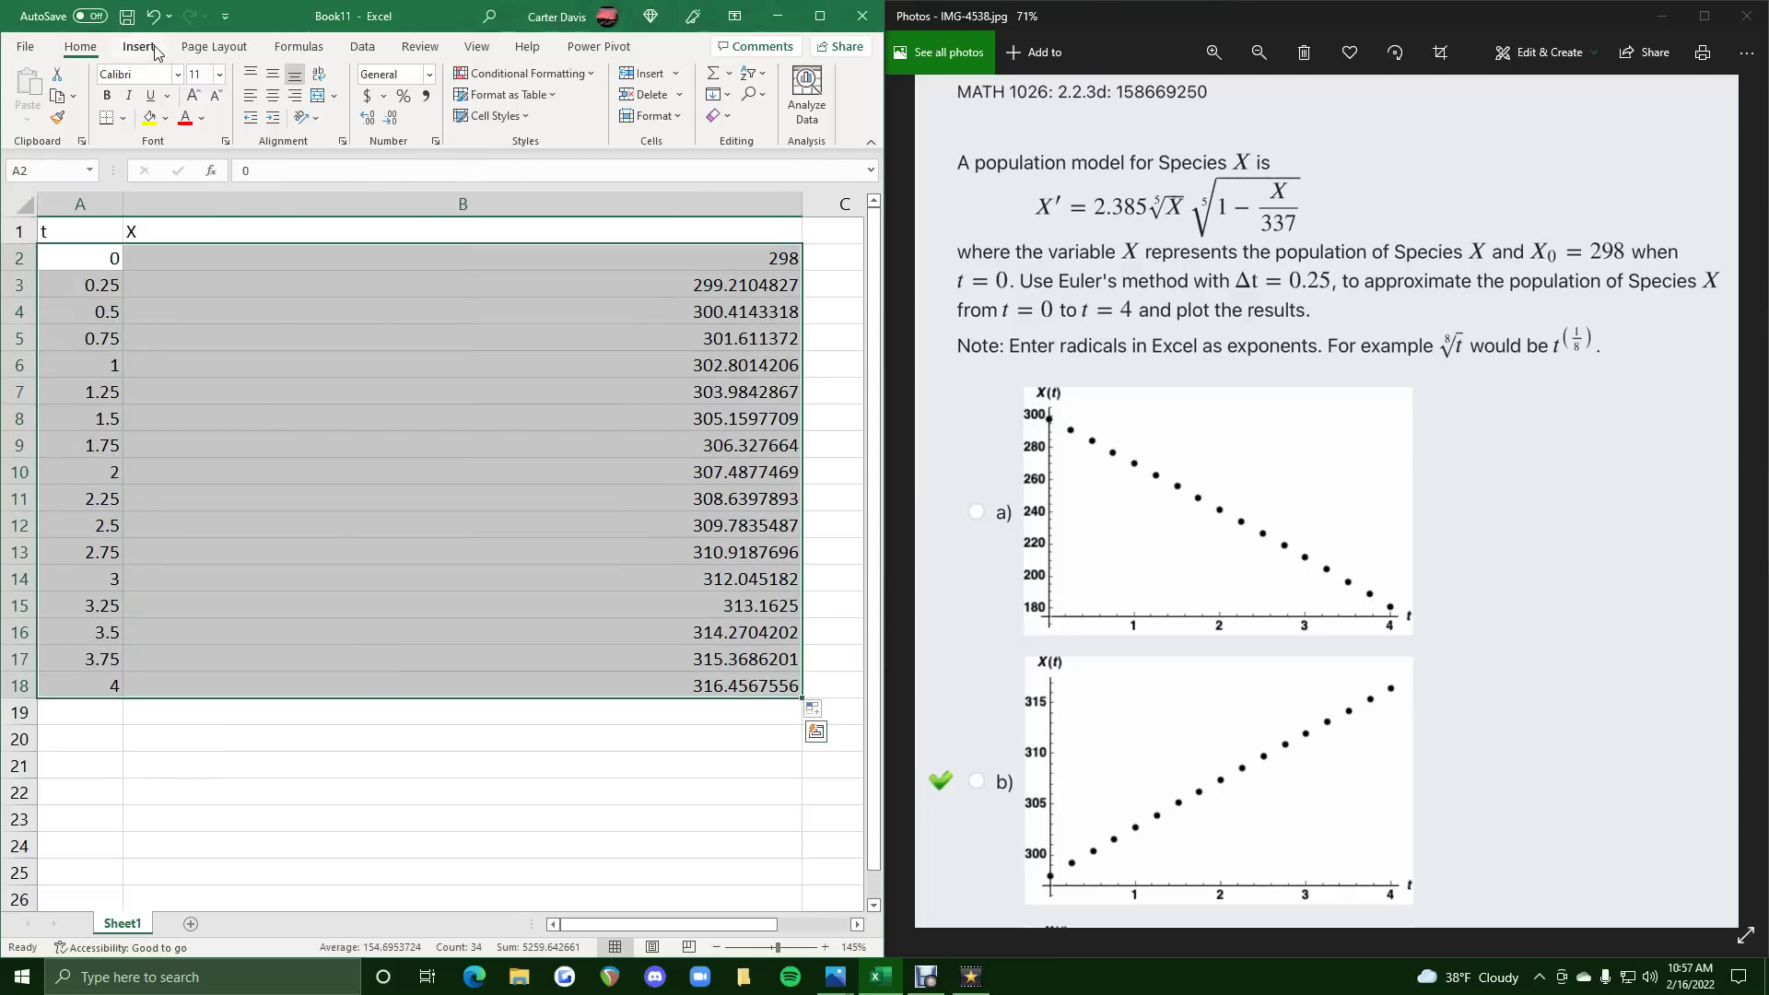
left_click(302, 116)
left_click(317, 185)
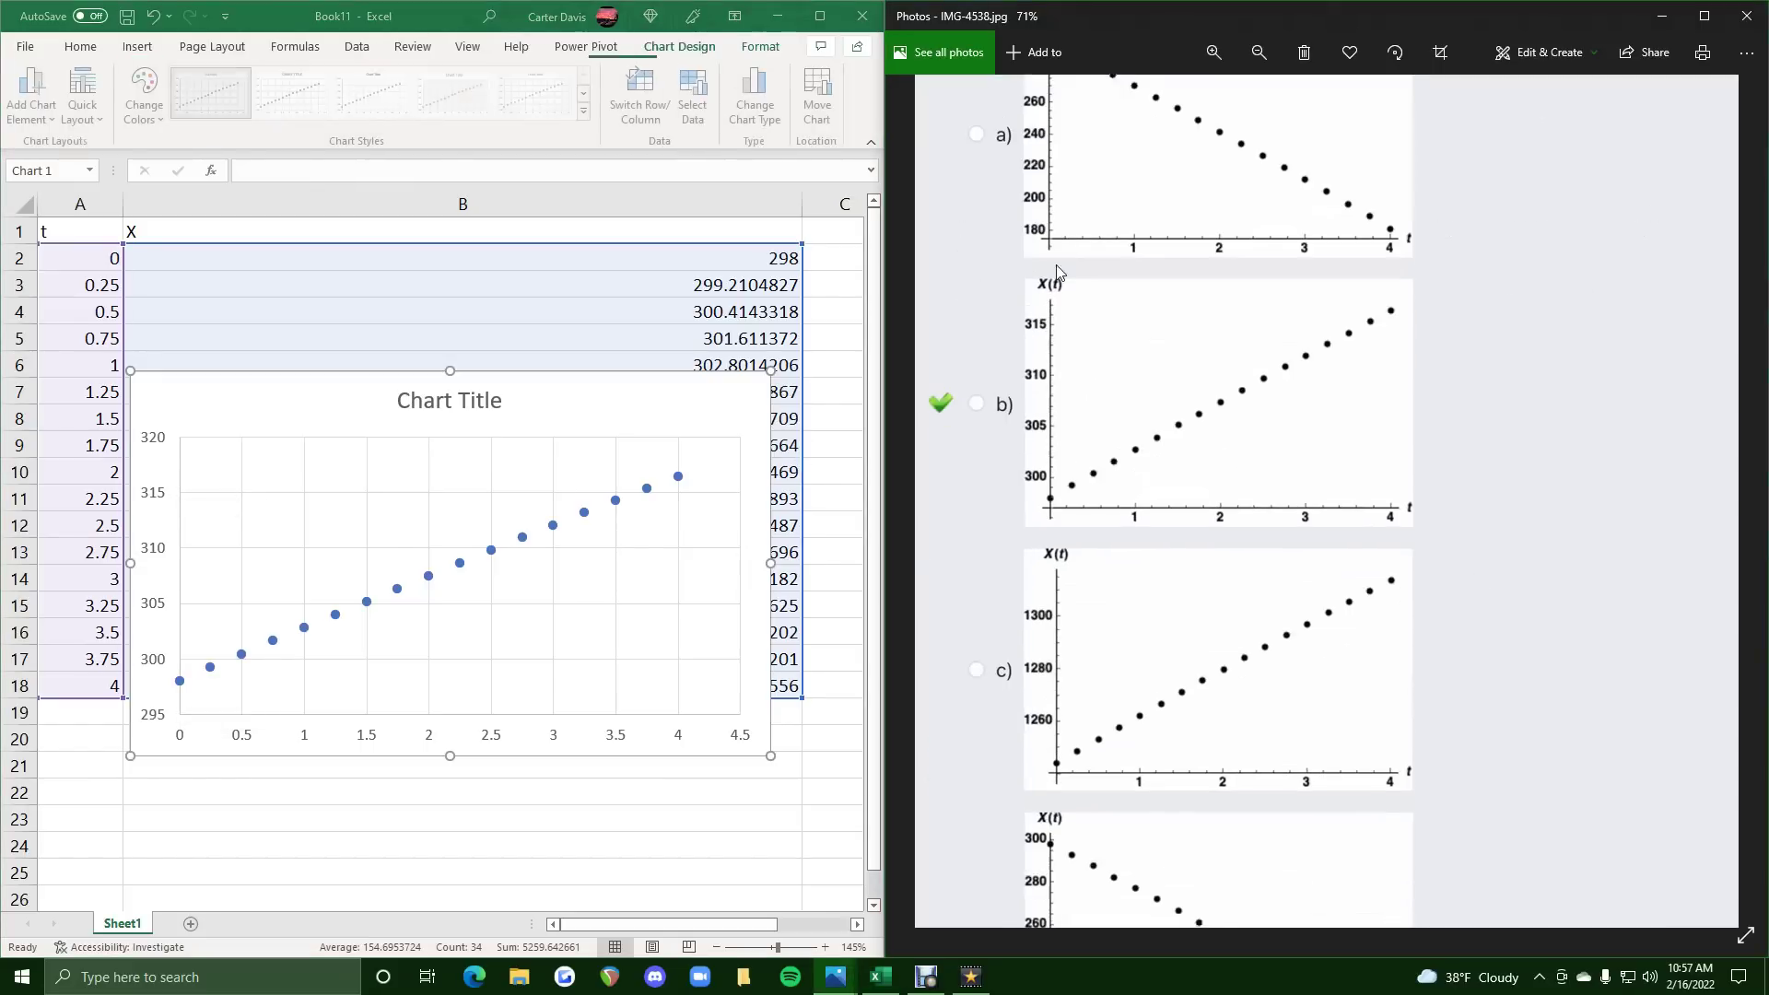
scroll(1110, 658, "down", 4)
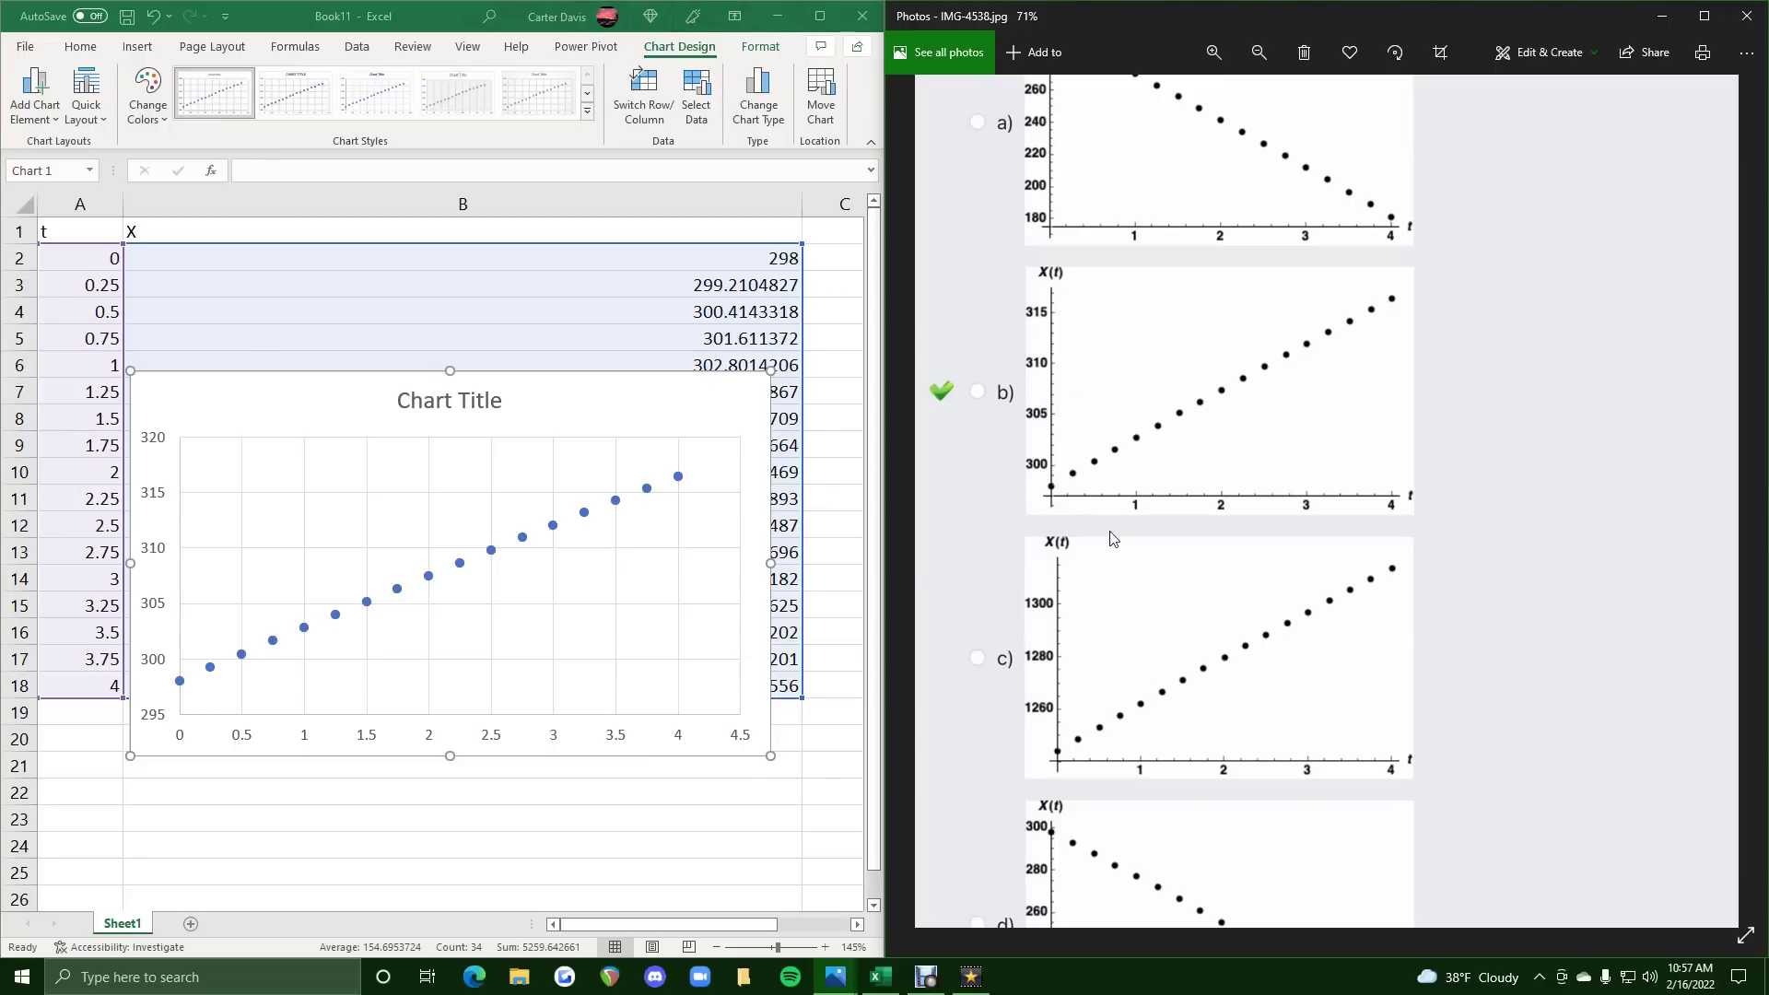
scroll(1109, 640, "down", 2)
scroll(1113, 411, "up", 3, "ctrl")
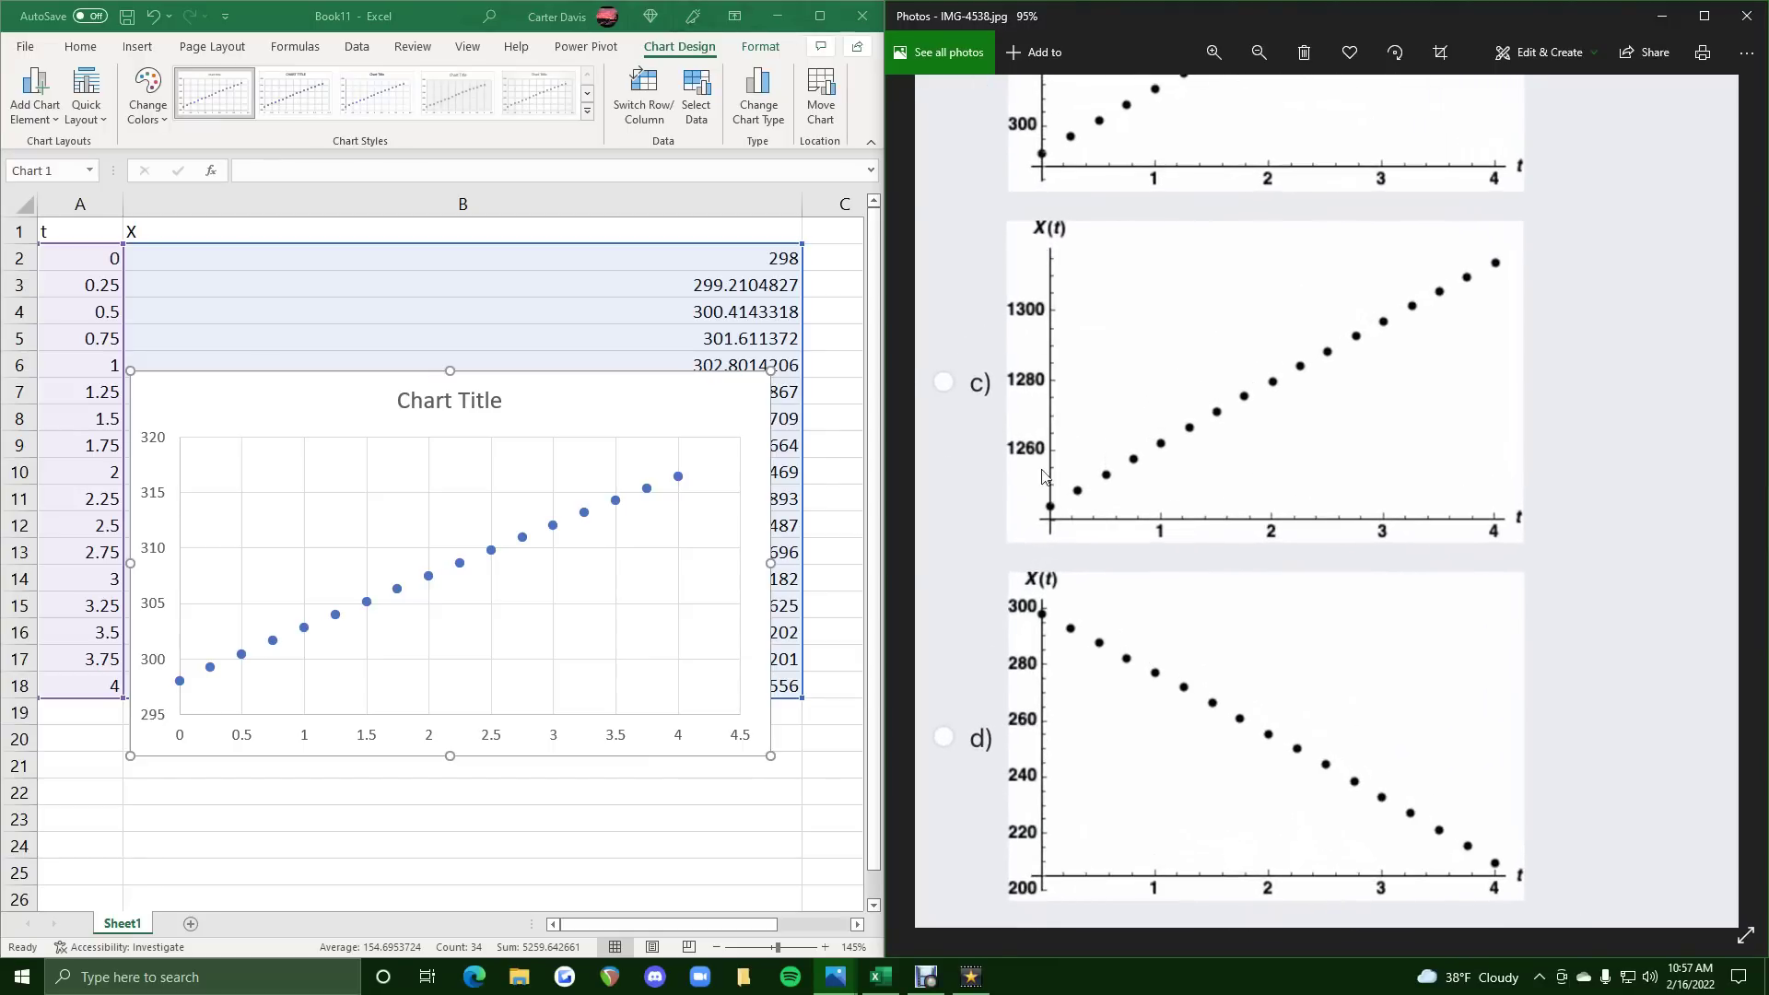
scroll(1041, 472, "down", 2)
scroll(1166, 506, "right", 2)
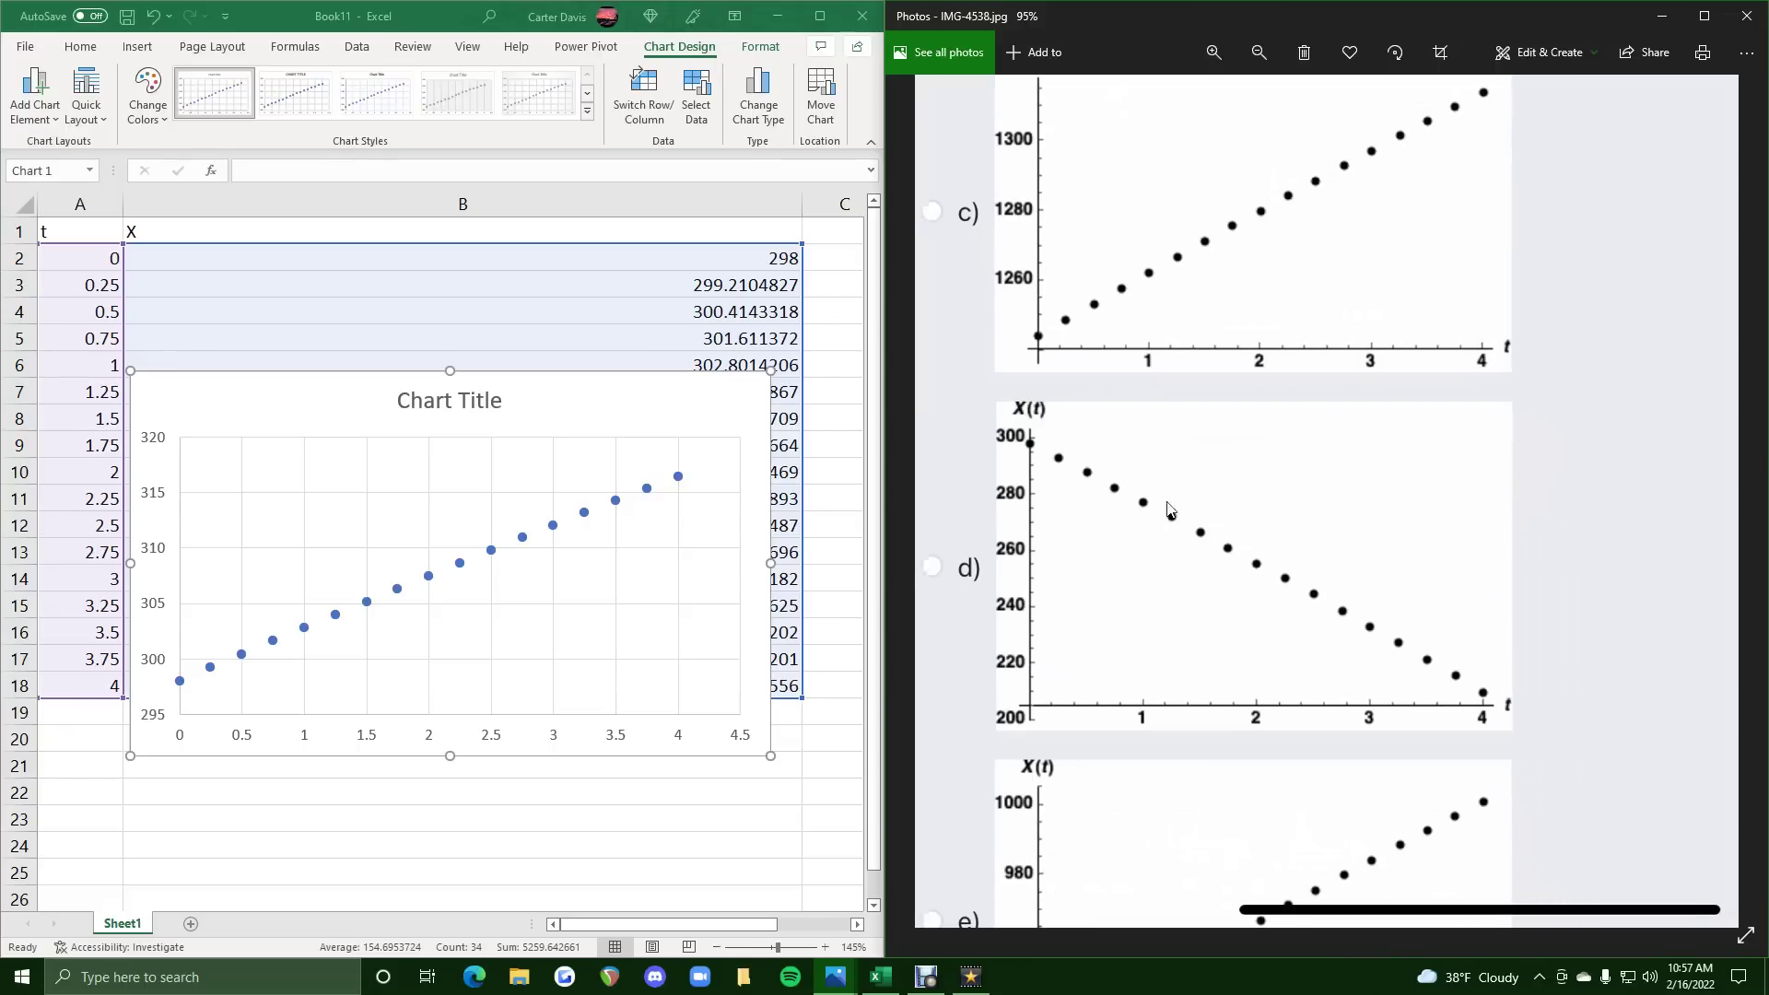
scroll(1143, 794, "right", 2)
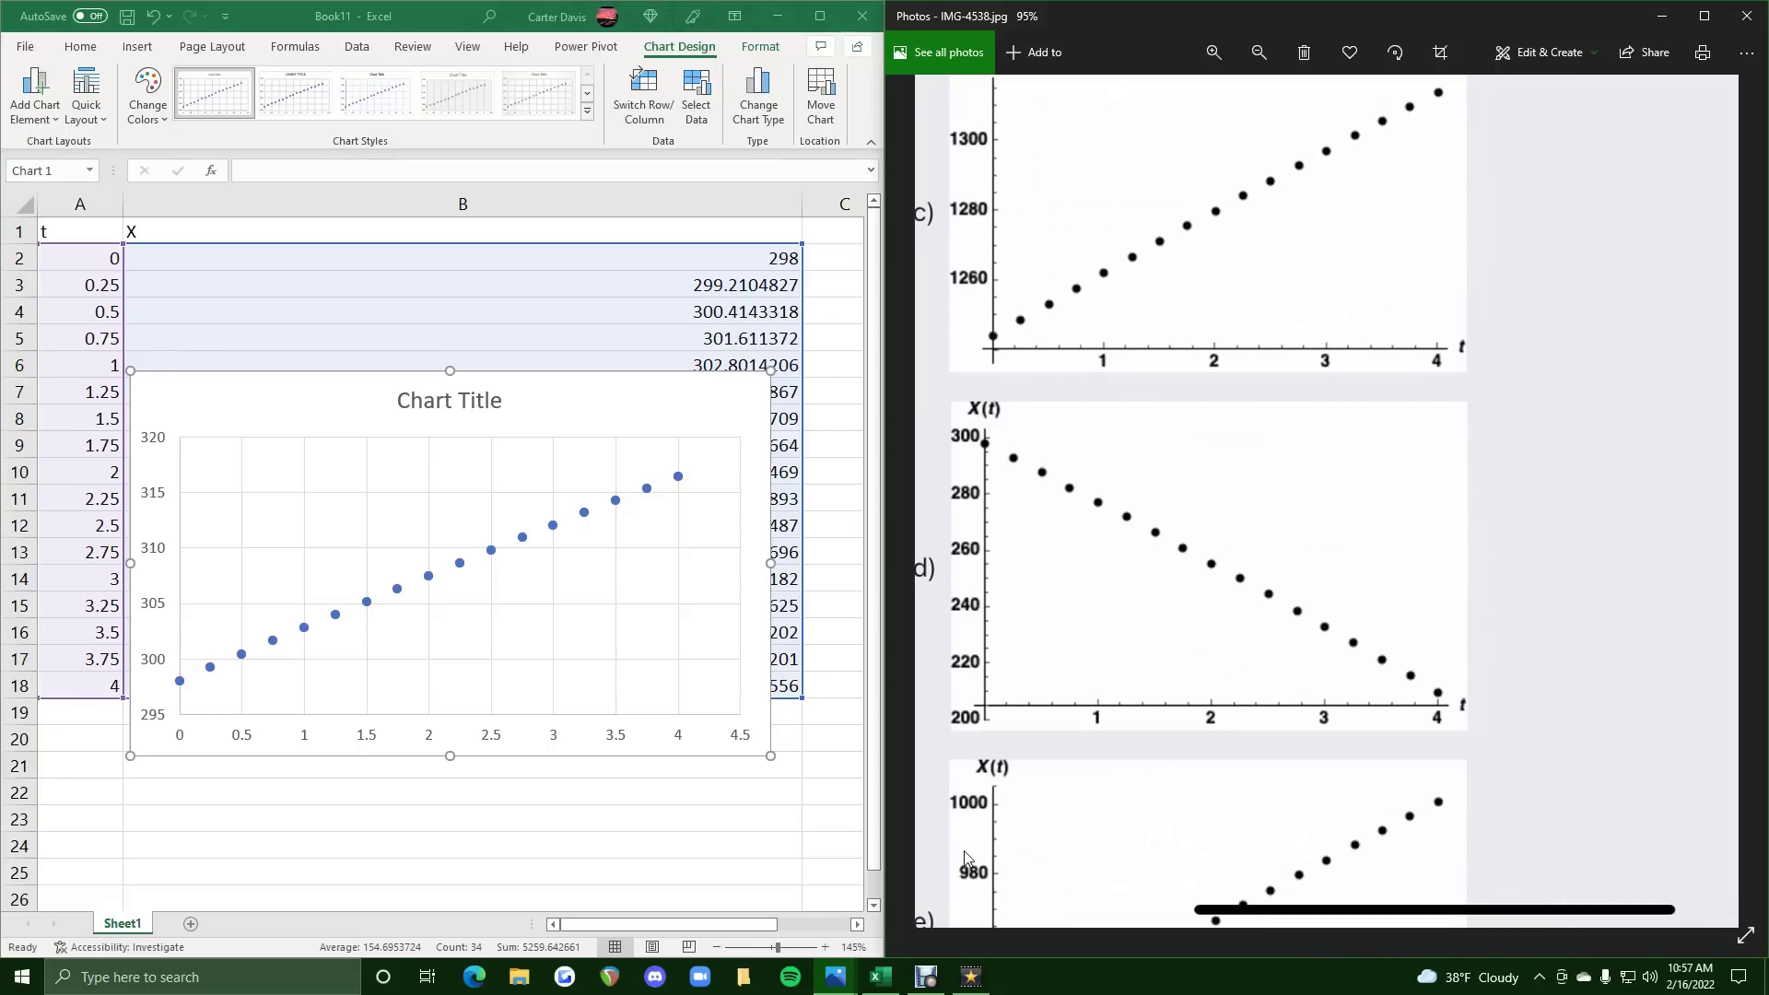
scroll(972, 856, "up", 3, "ctrl")
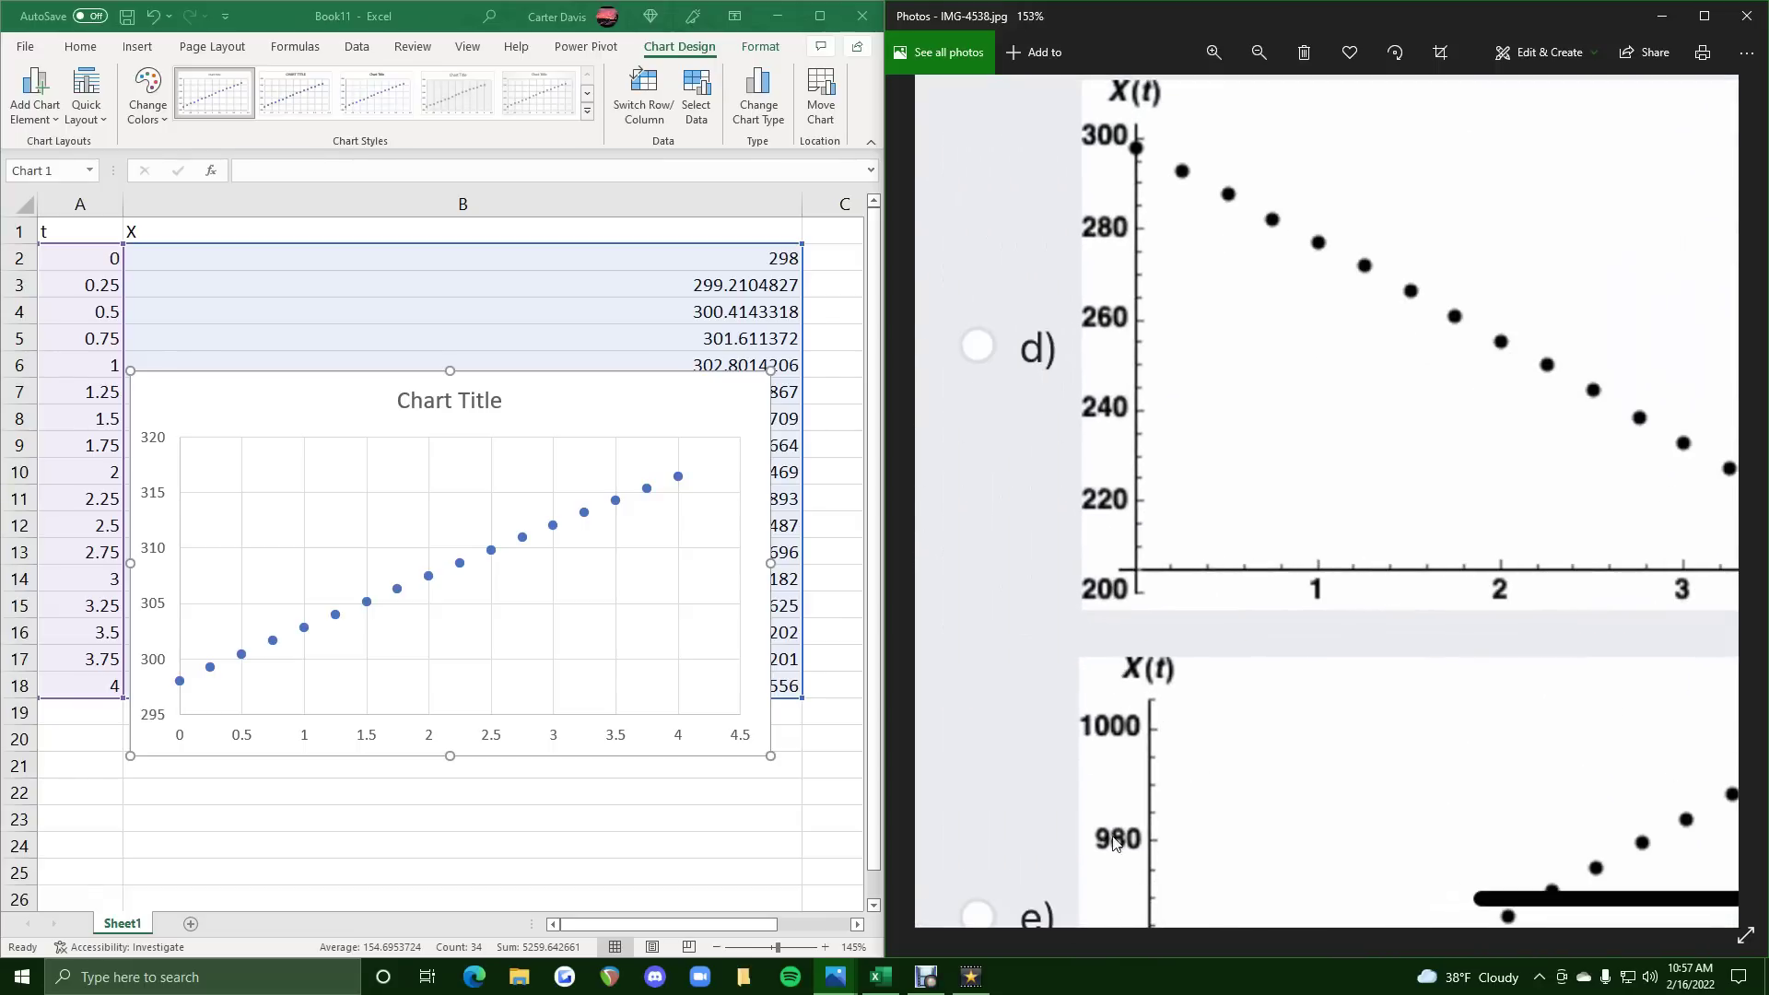
scroll(1140, 725, "down", 5, "ctrl")
scroll(1139, 725, "up", 3, "ctrl")
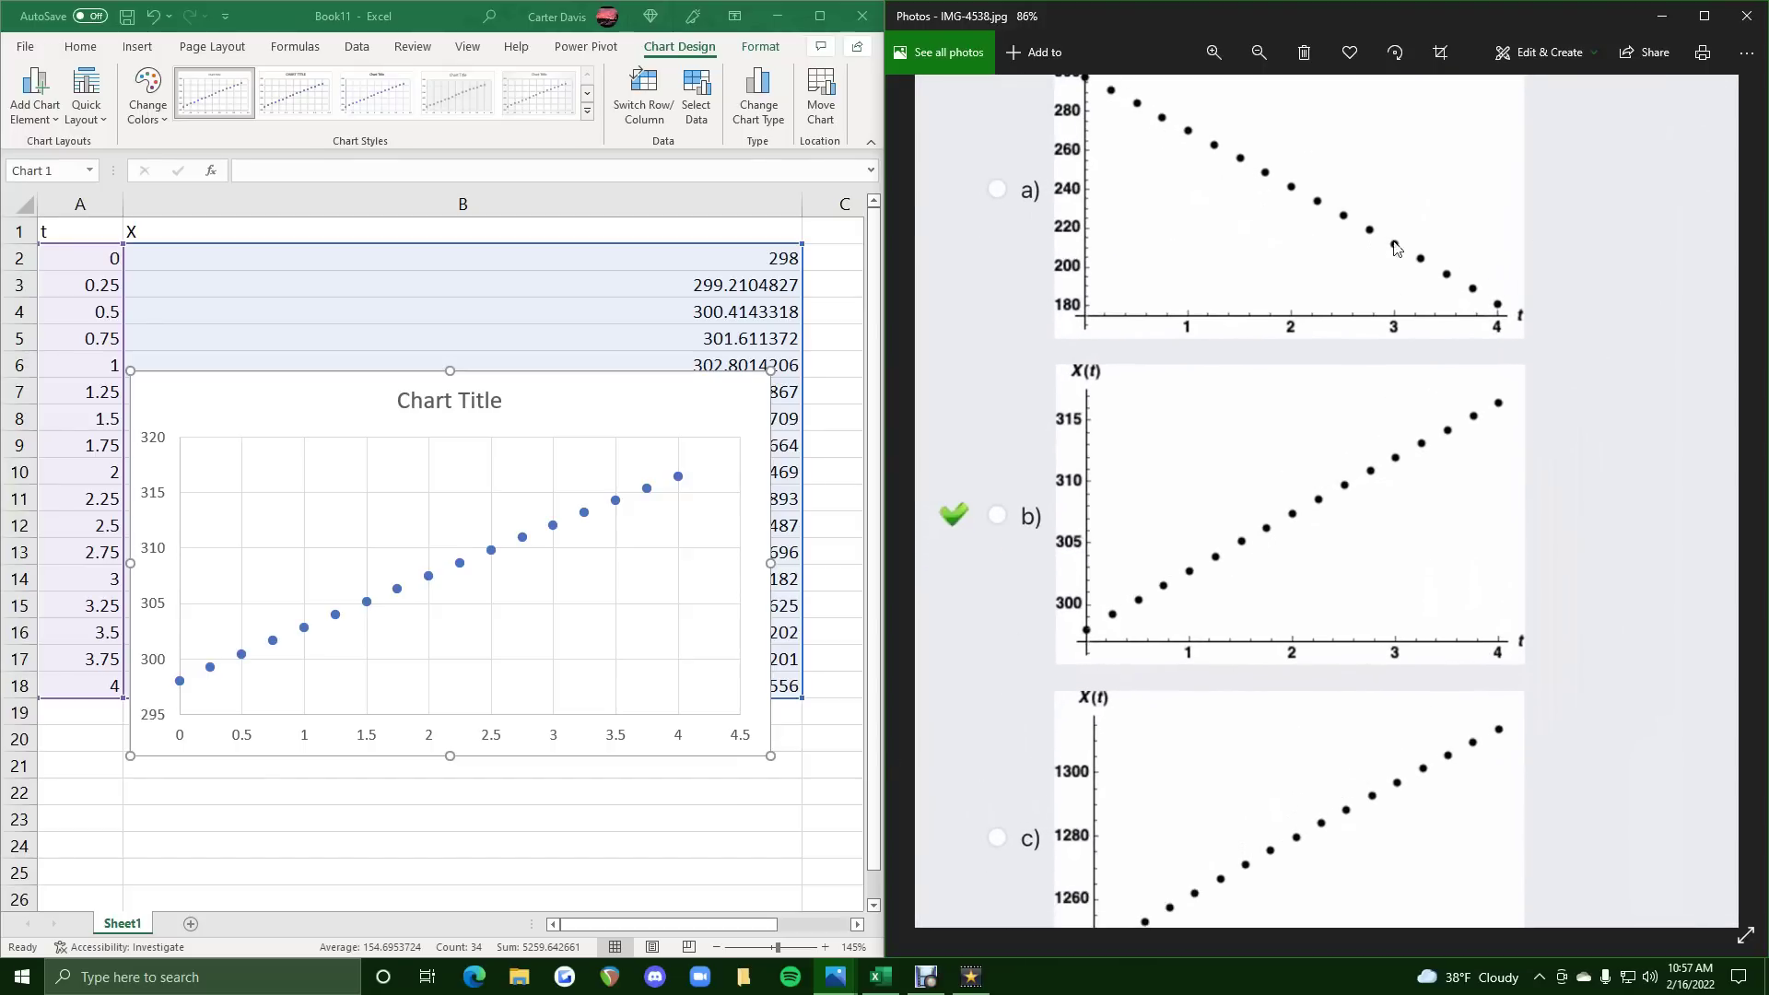
scroll(1223, 572, "down", 2, "ctrl")
scroll(1225, 573, "down", 2)
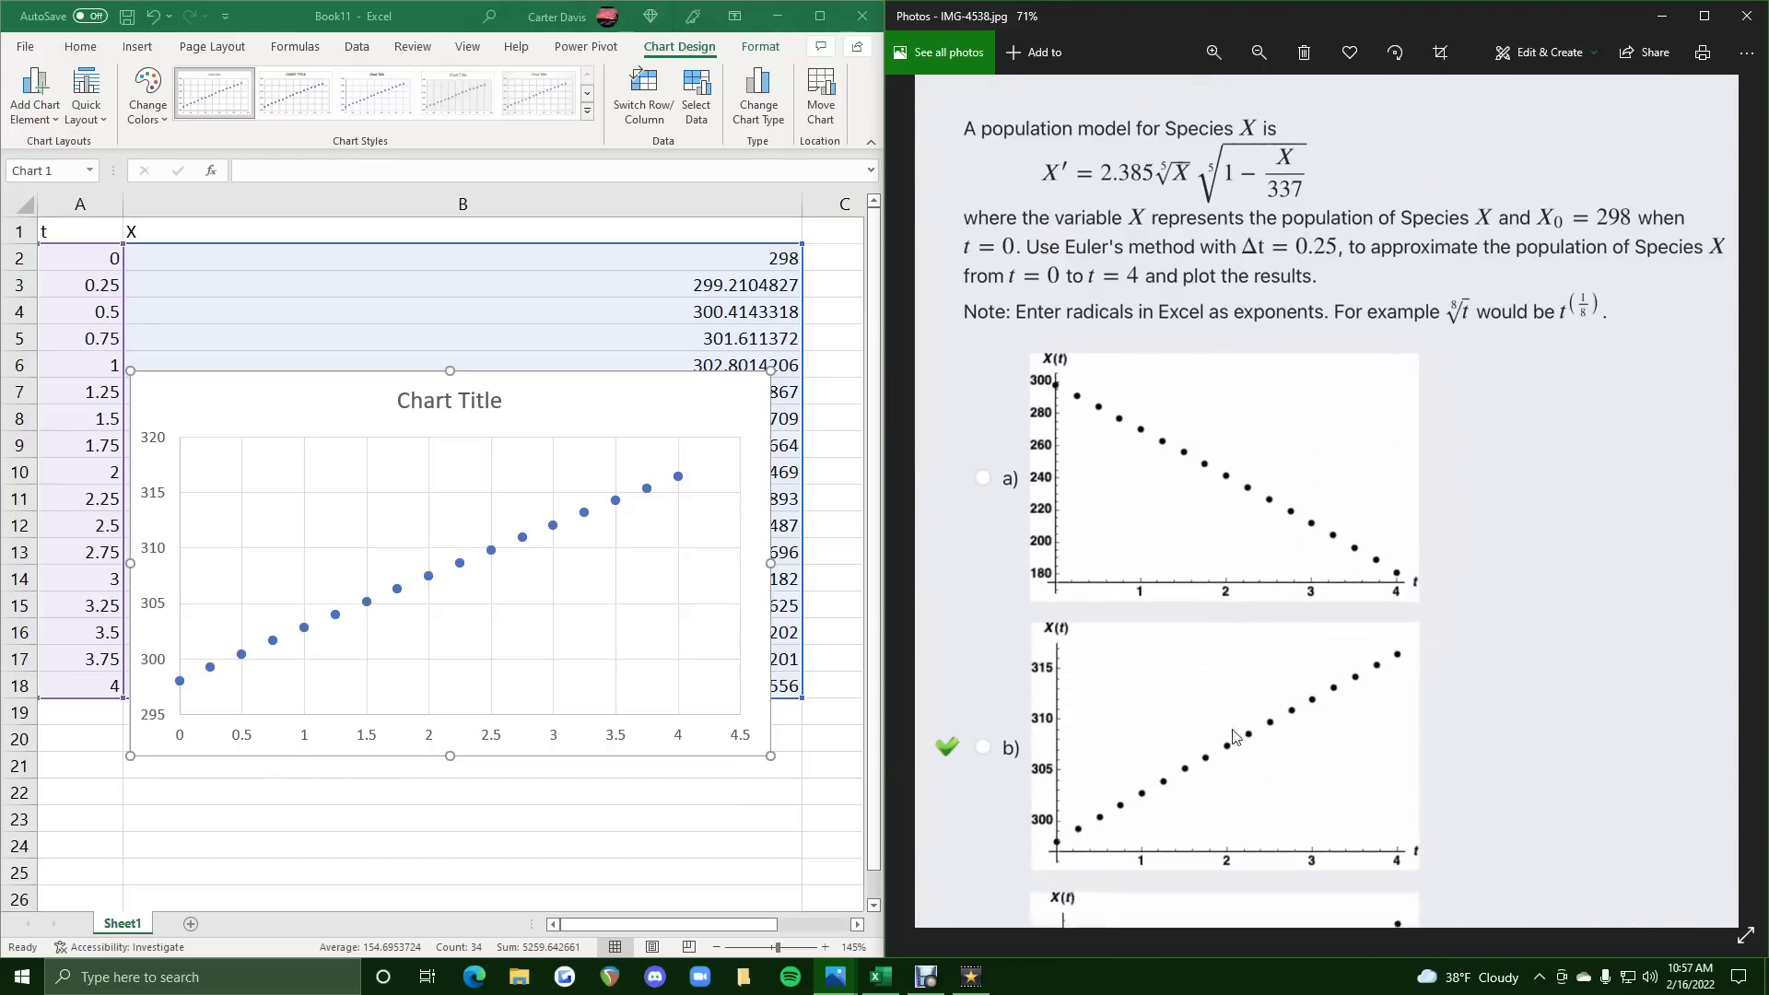
scroll(1234, 576, "down", 1)
scroll(1122, 732, "down", 3)
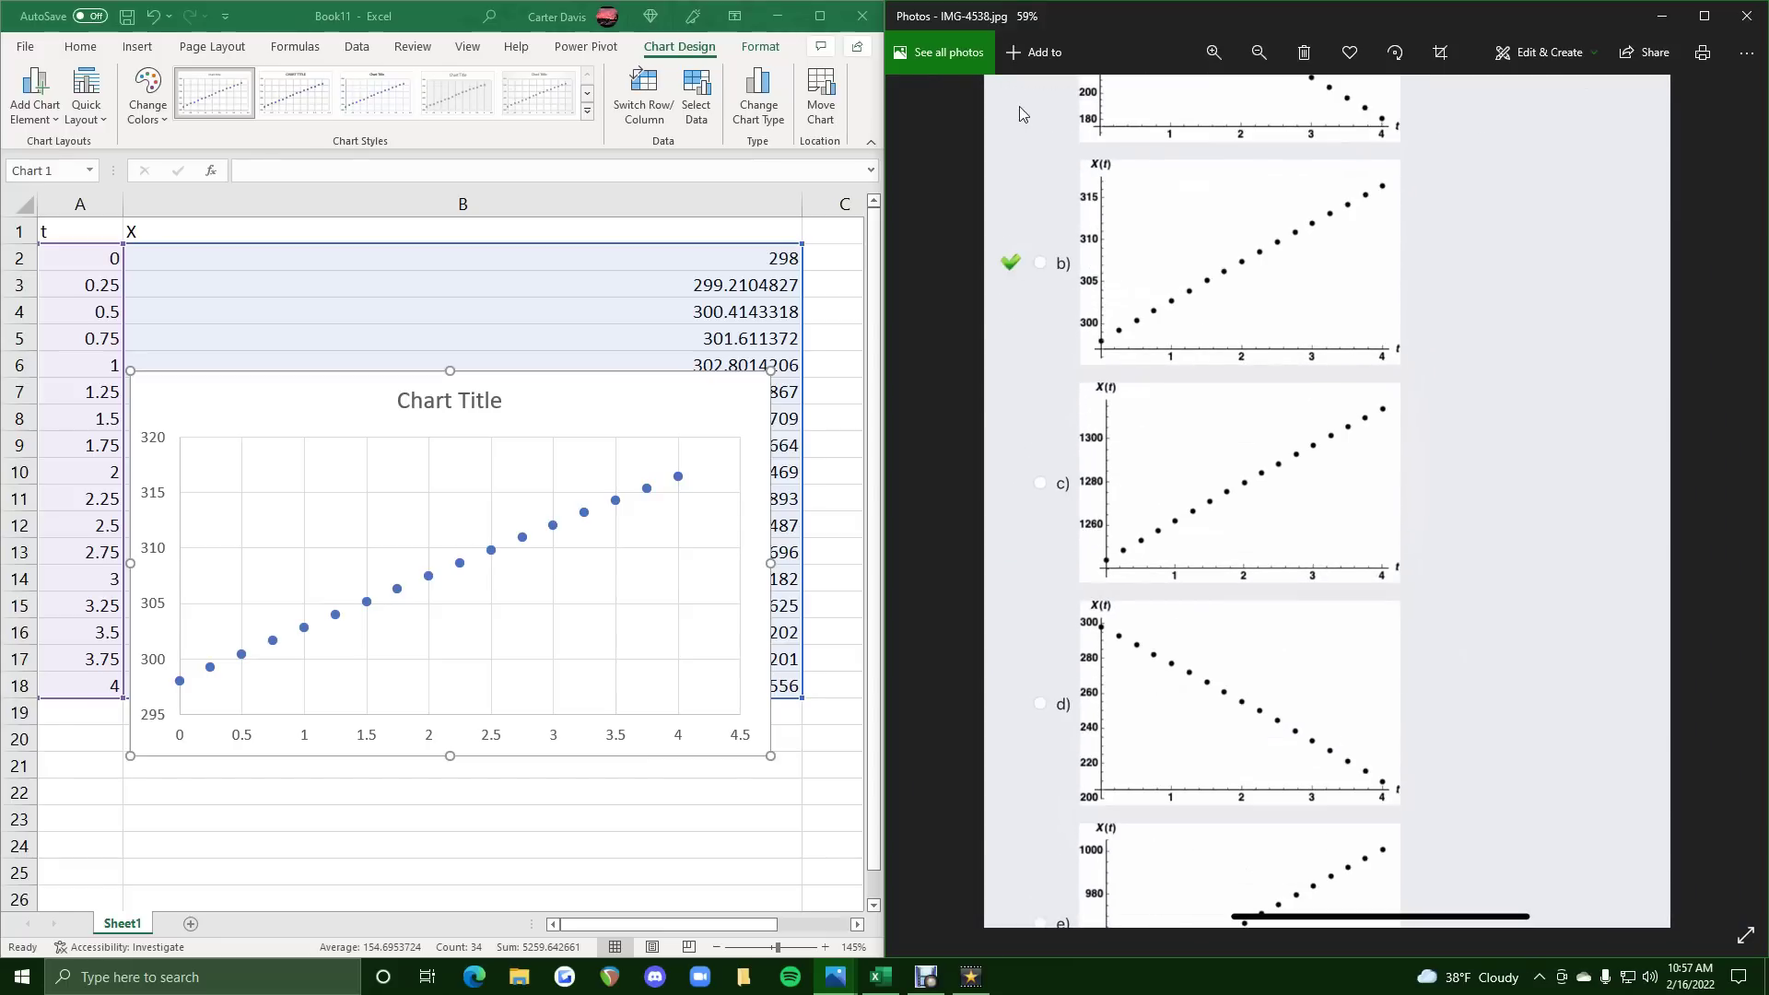